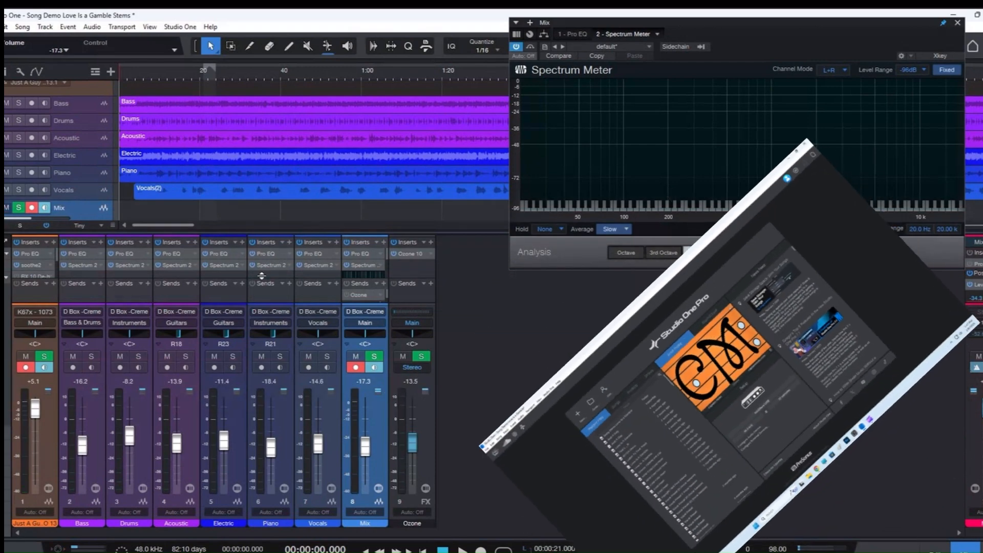
Start playback of the song and adjust the Mix channel's volume fader to -21.1 dB.
key(space)
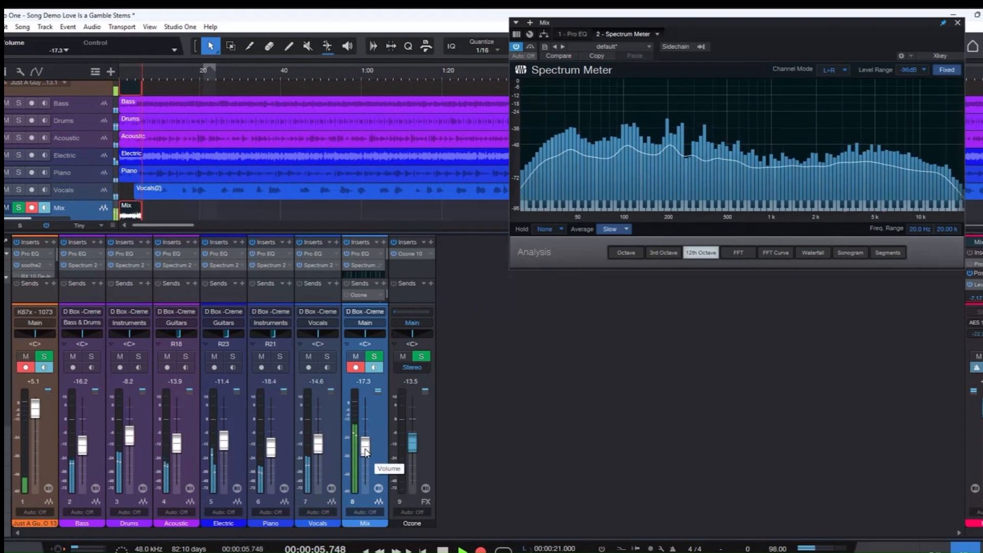
drag(365, 451, 366, 463)
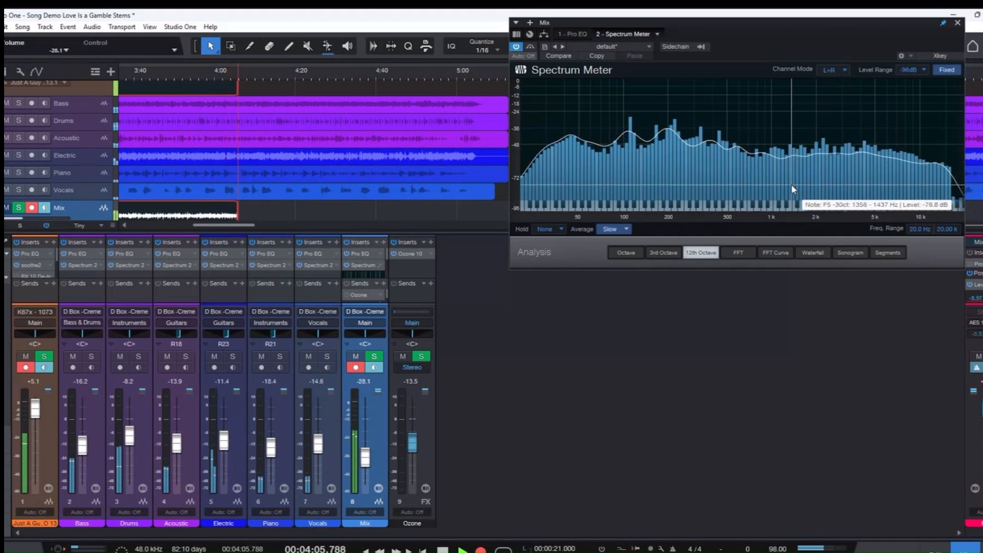
drag(371, 456, 366, 444)
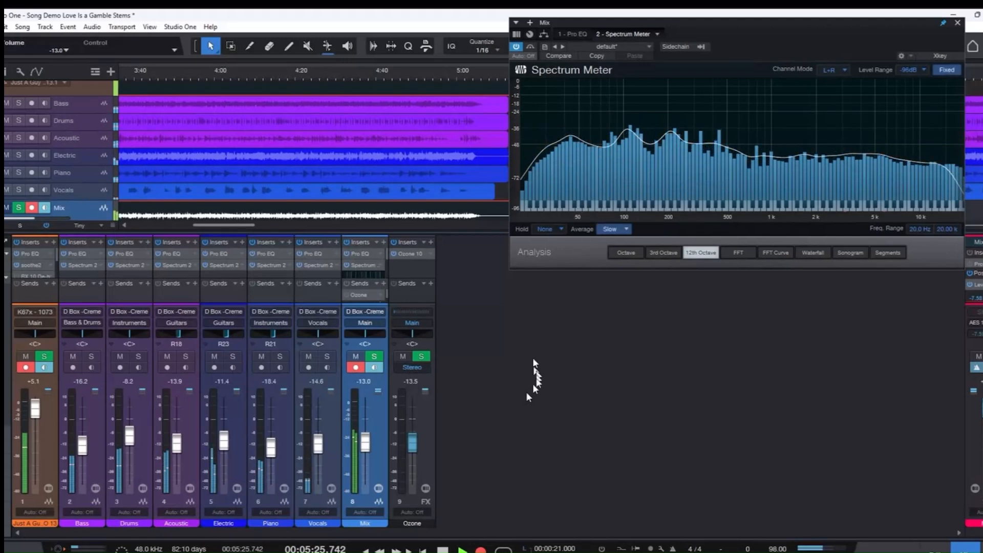
drag(368, 445, 370, 451)
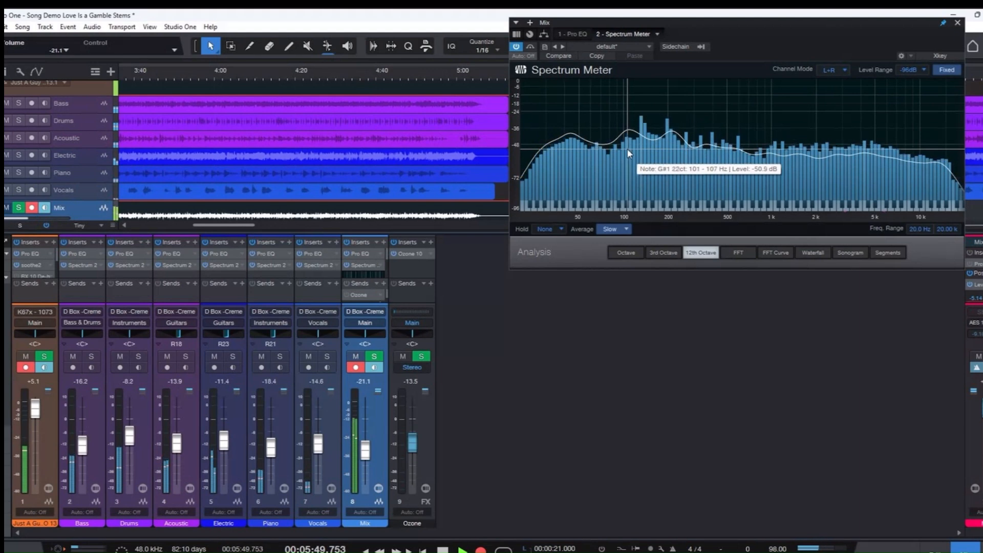
Open the Mix channel's Pro EQ and place its window beside the Spectrum Meter.
double_click(361, 253)
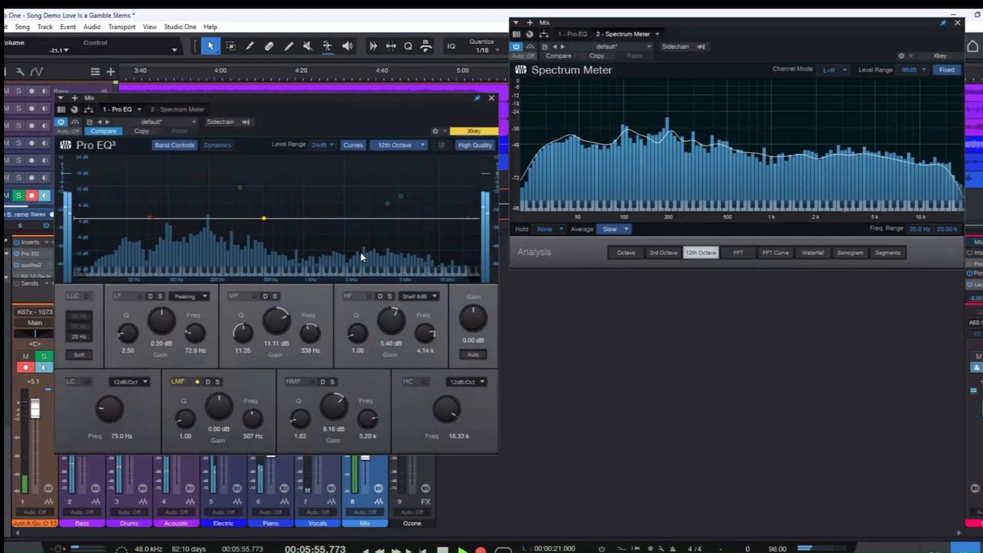
drag(325, 103, 335, 23)
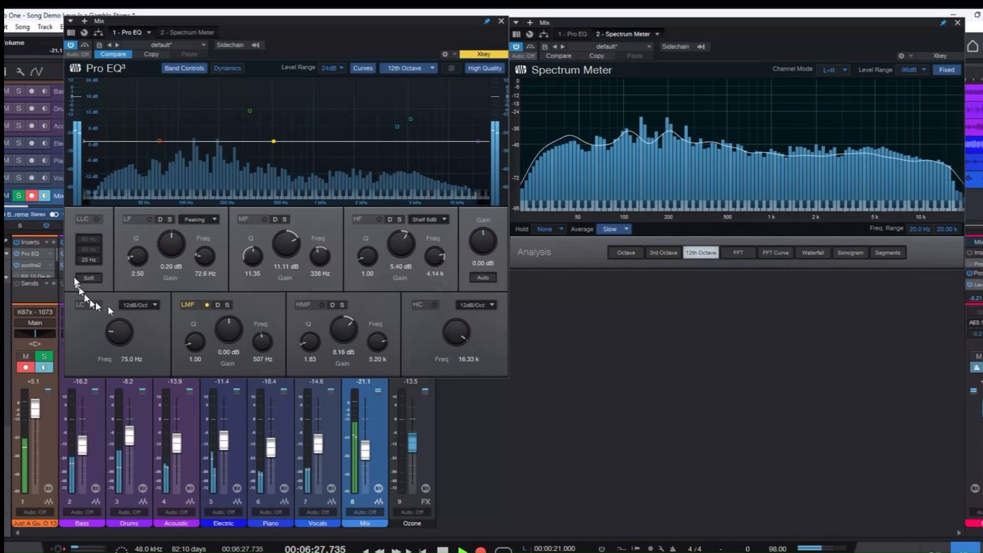
Try the Pro EQ's LLC filter at 20, 50 and 80 Hz, return it to 20 Hz and switch it off.
click(96, 219)
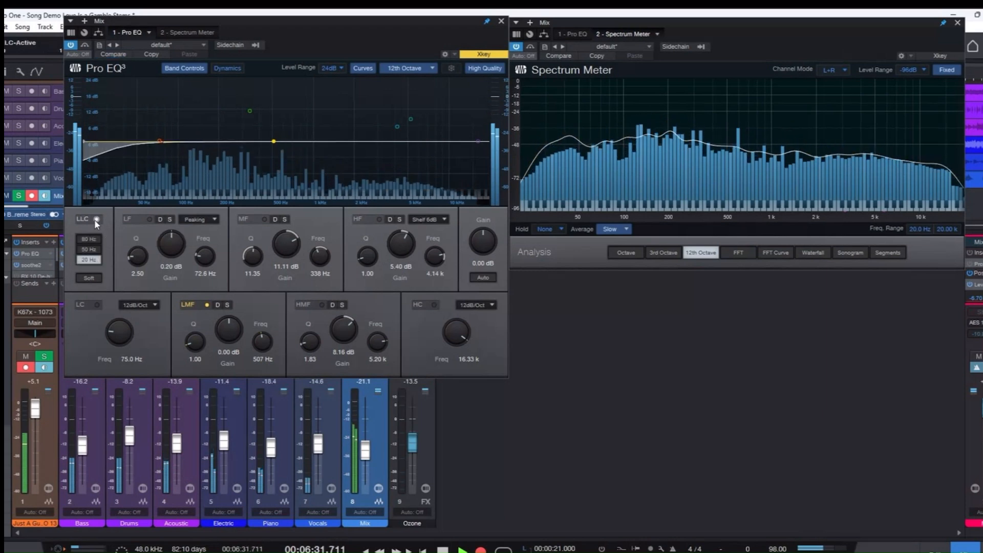
click(96, 219)
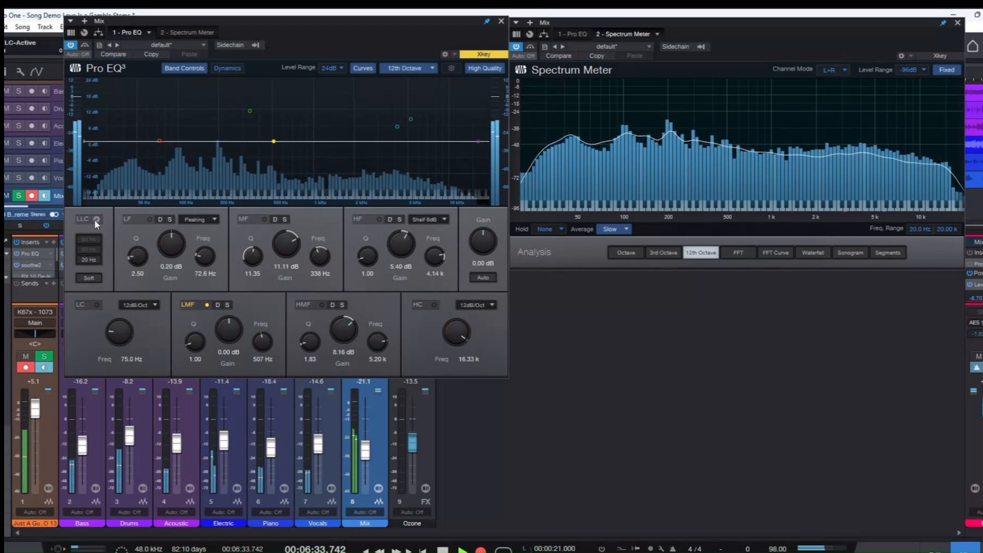
click(95, 219)
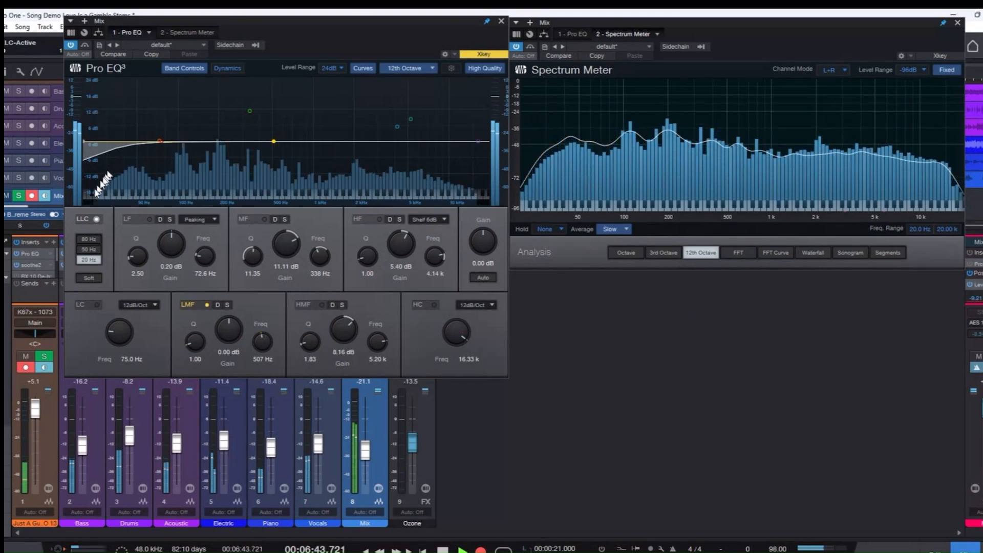
click(88, 249)
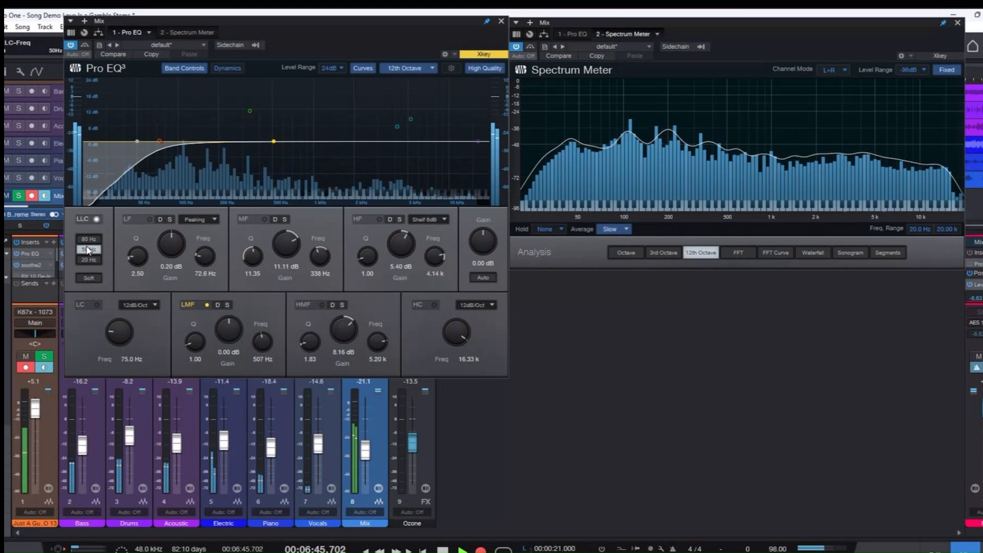
click(89, 239)
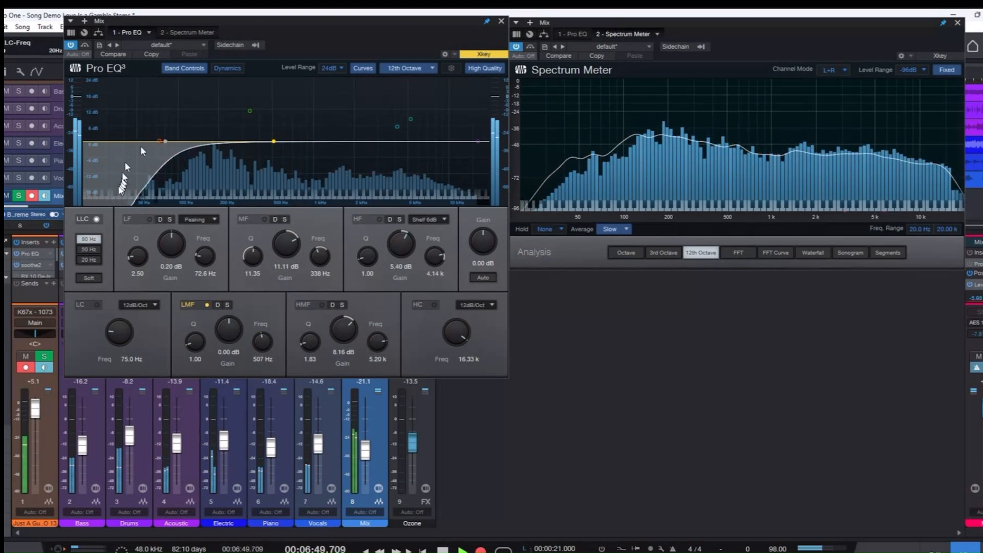
click(91, 260)
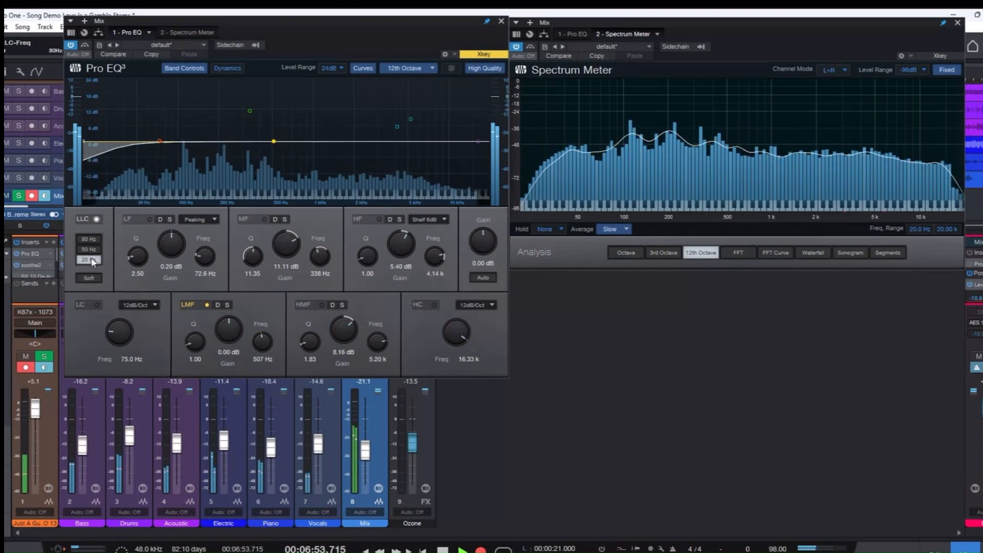
click(97, 219)
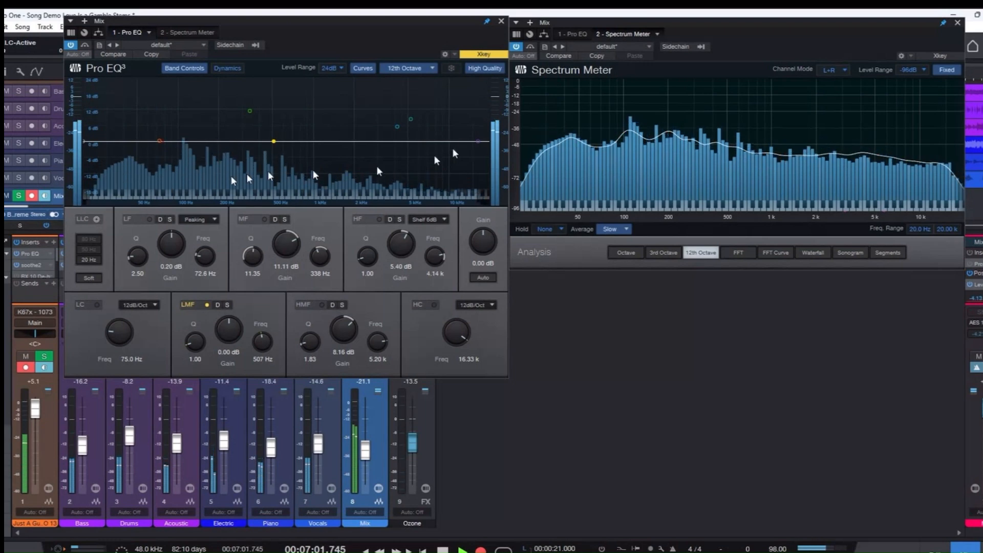
Enable the Pro EQ's HC filter and set its cutoff frequency to 12.71 kHz.
click(432, 303)
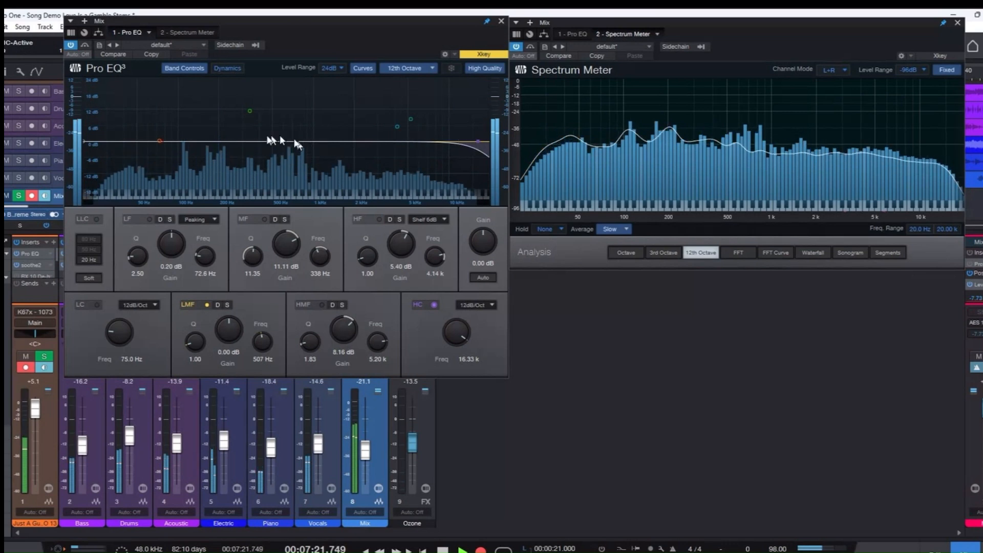
mouse_move(478, 142)
mouse_down()
mouse_move(473, 153)
mouse_move(372, 152)
mouse_move(438, 157)
mouse_move(467, 142)
mouse_move(148, 149)
mouse_move(483, 148)
mouse_move(464, 145)
mouse_up()
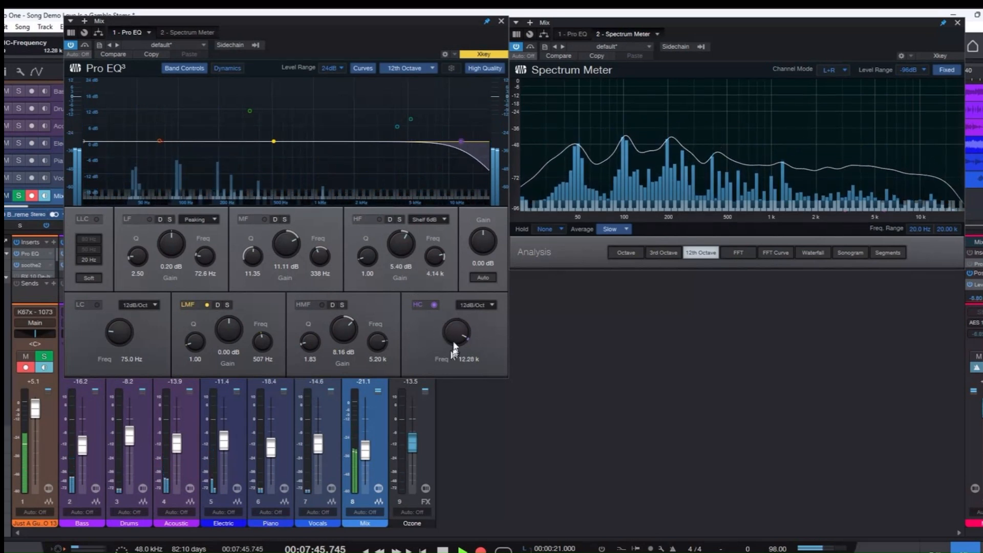
mouse_move(459, 327)
mouse_down()
mouse_move(454, 354)
mouse_move(457, 334)
mouse_up()
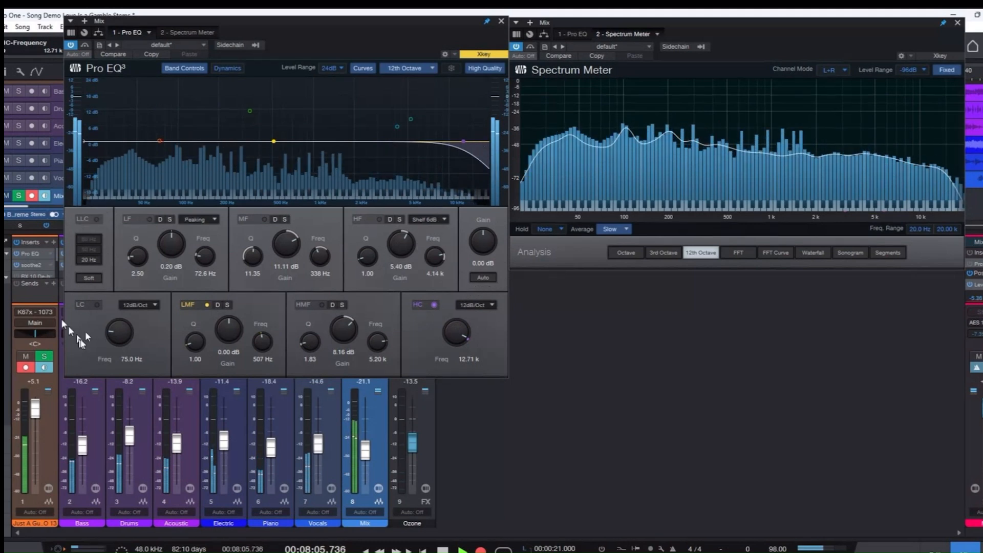
Try HC filter slopes of 24, 36, 48, 12 and 6 dB/Oct and return the slope to 12 dB/Oct.
click(494, 304)
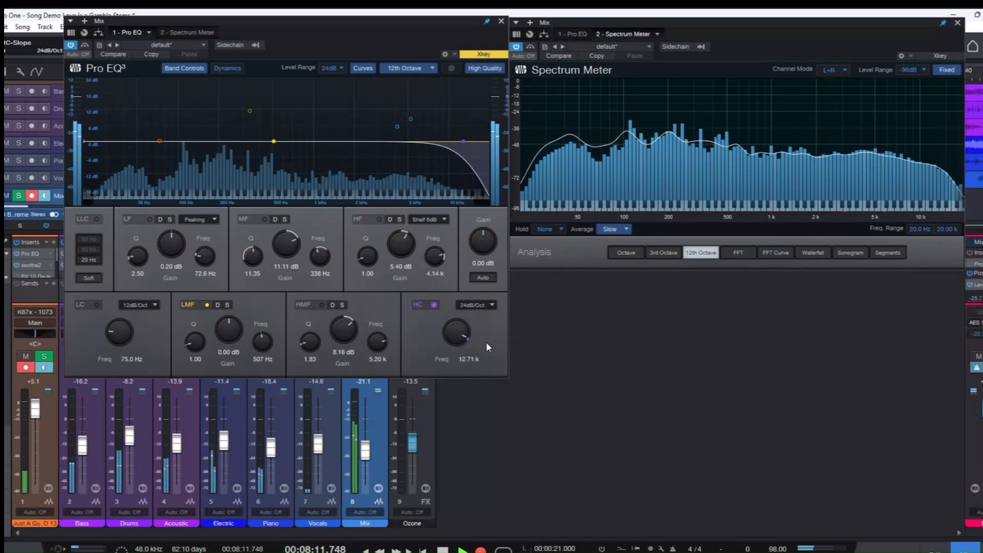
click(491, 305)
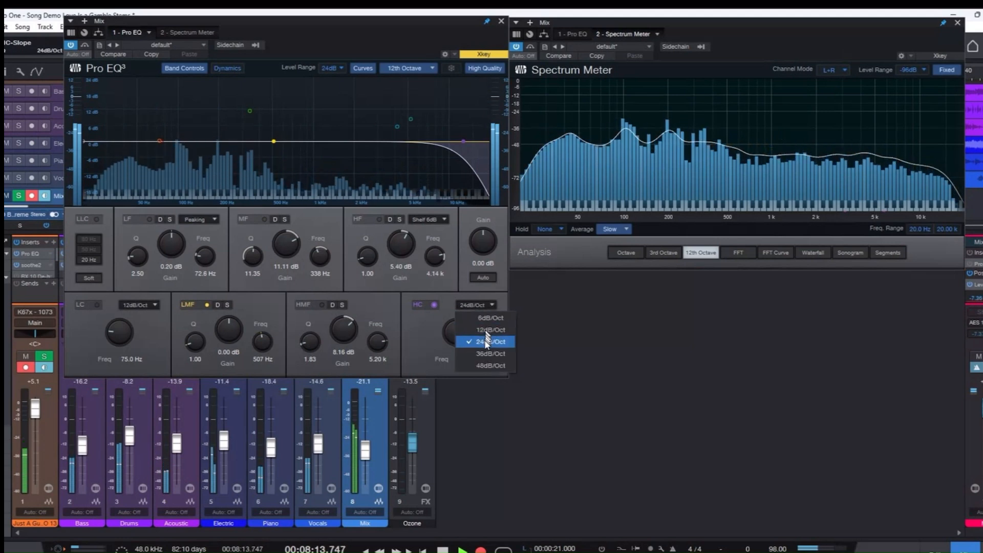
click(484, 353)
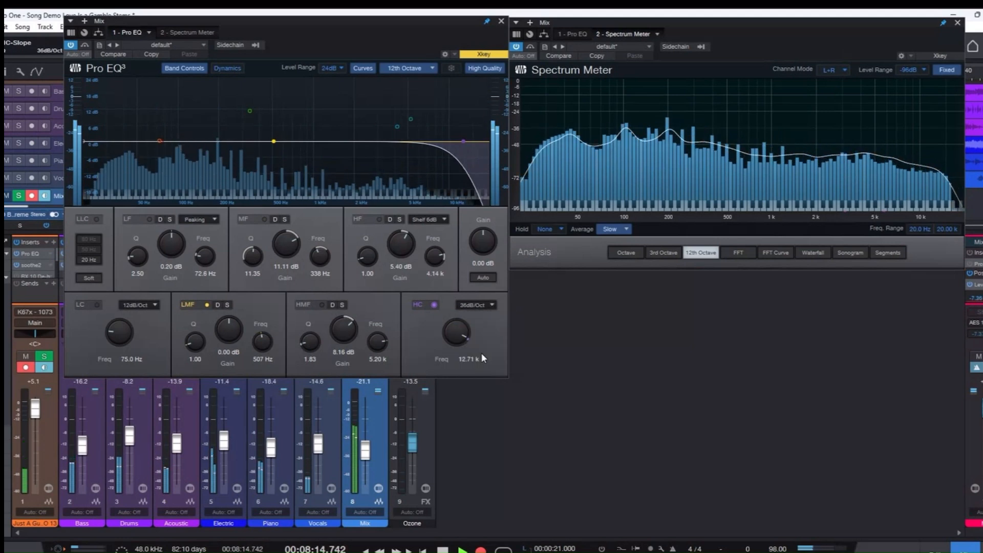
click(487, 302)
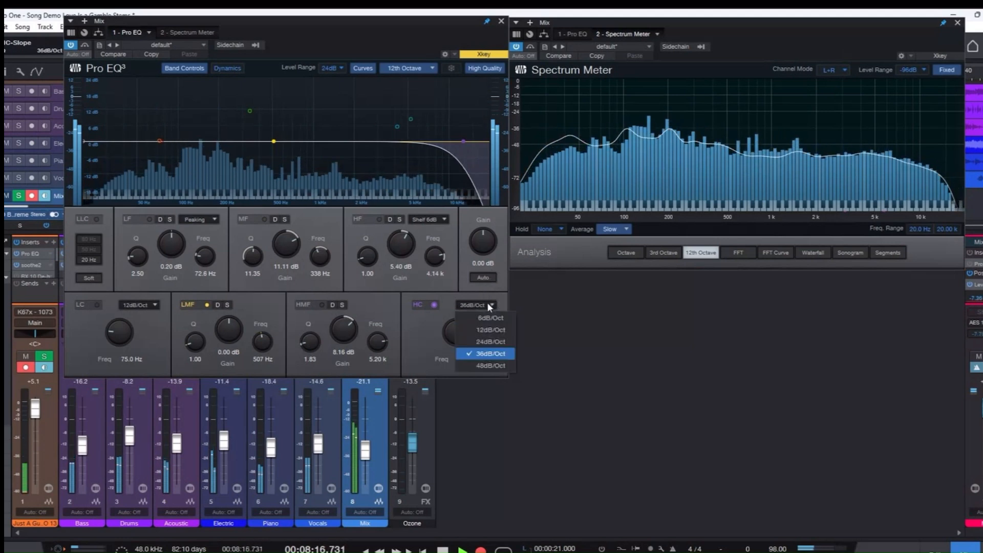
click(480, 365)
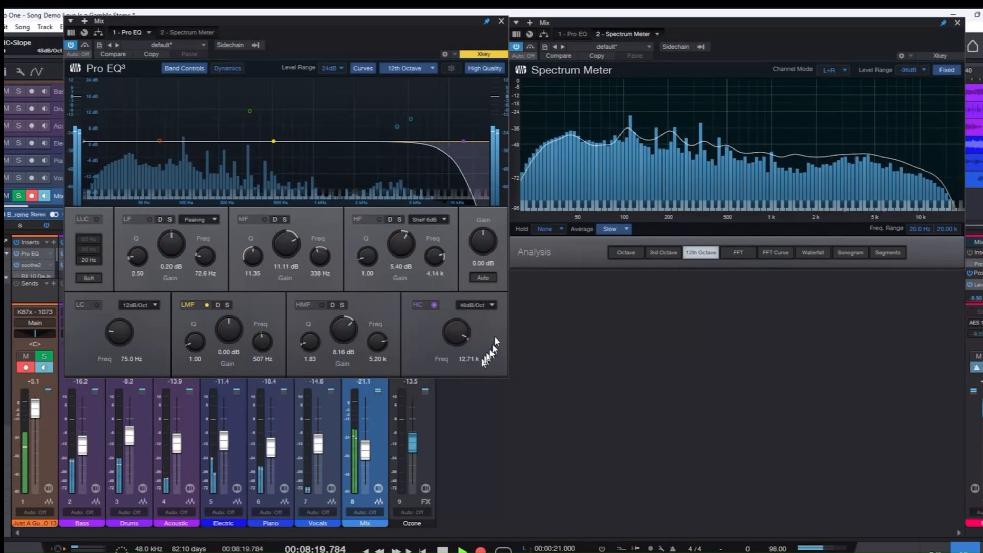
click(493, 303)
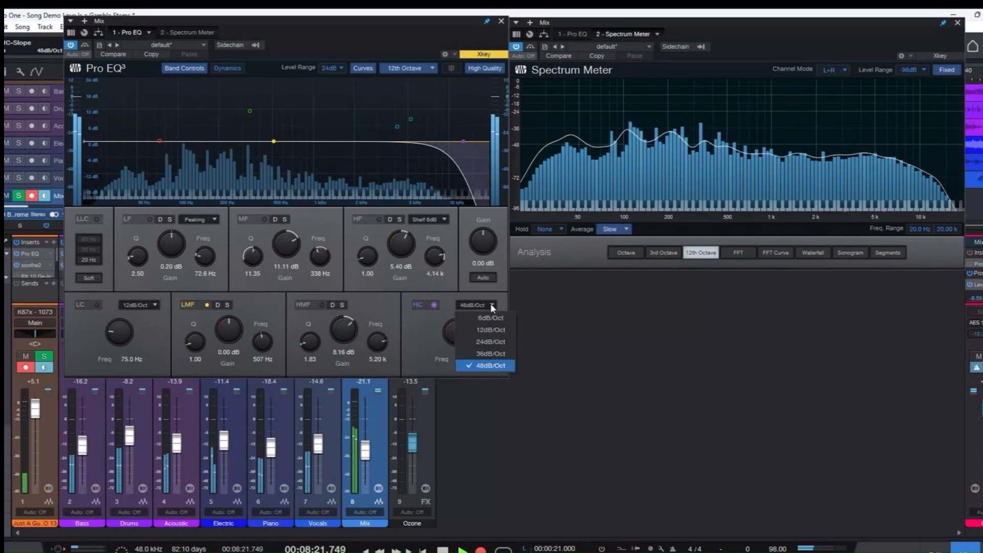
click(489, 330)
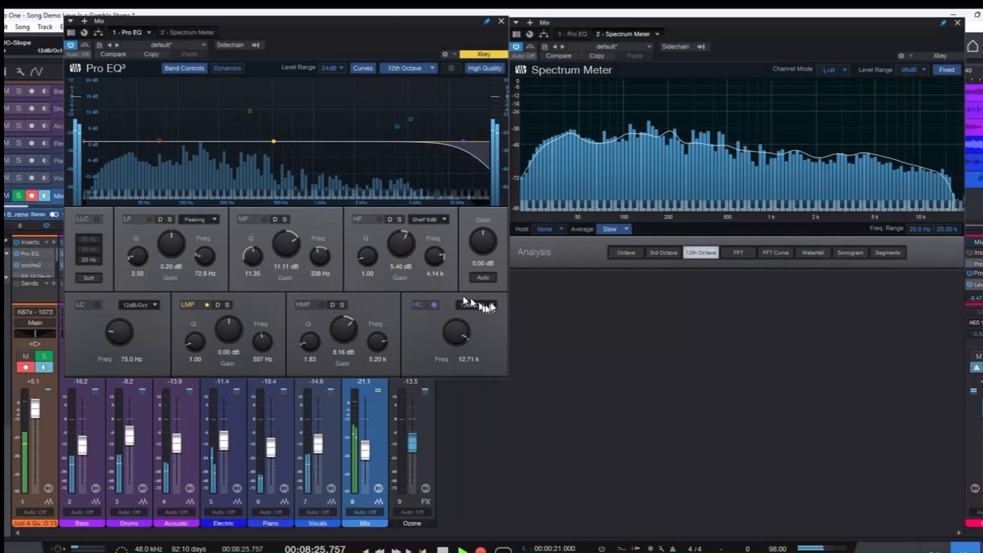
click(491, 305)
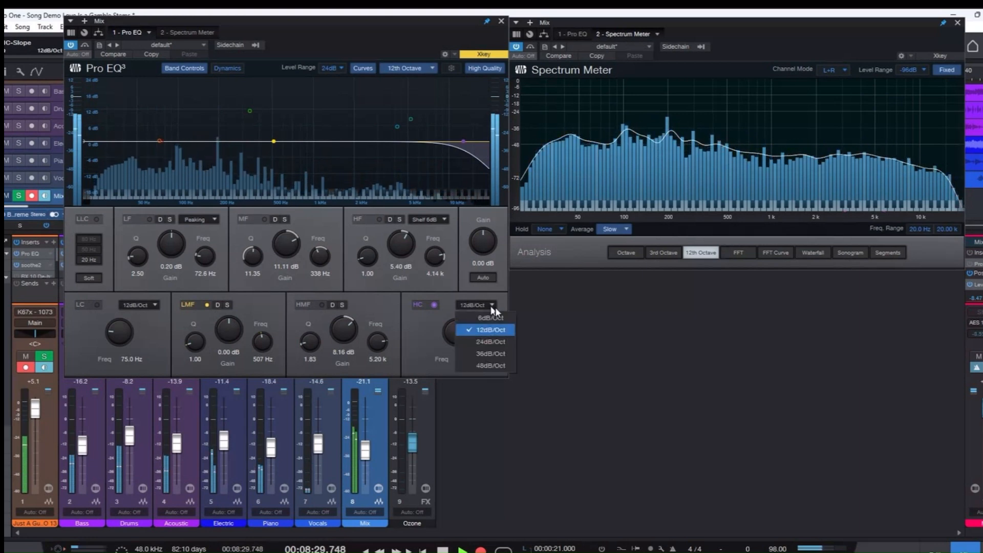
click(491, 320)
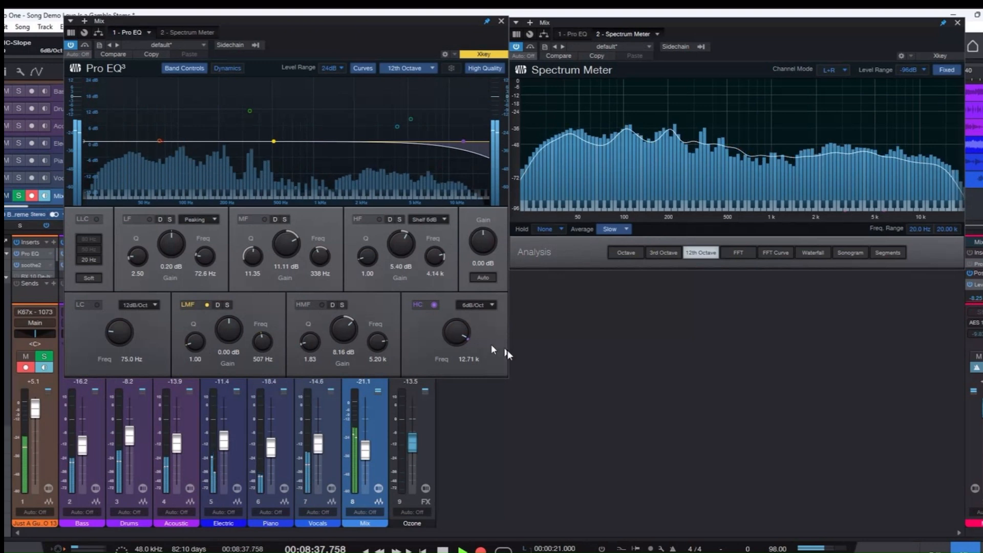
click(493, 304)
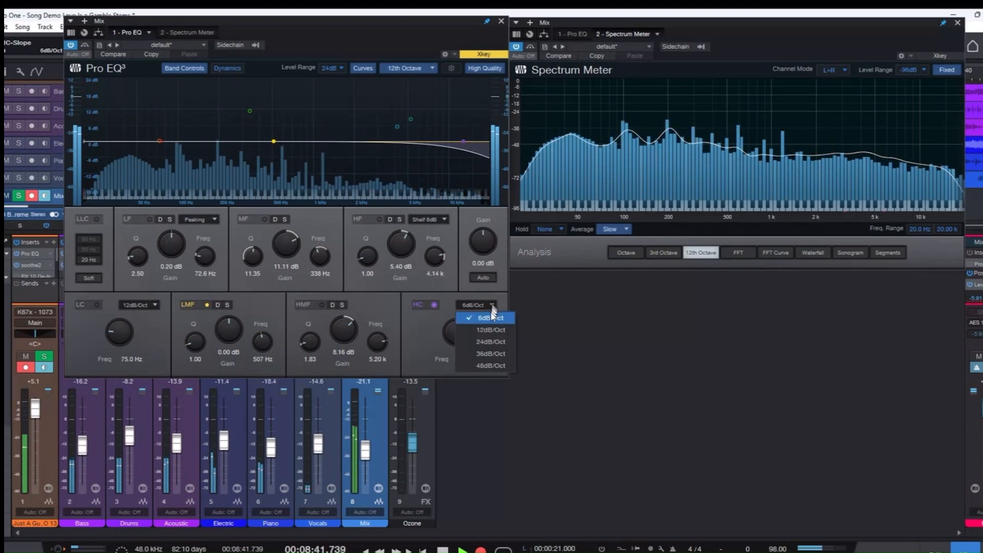
click(490, 329)
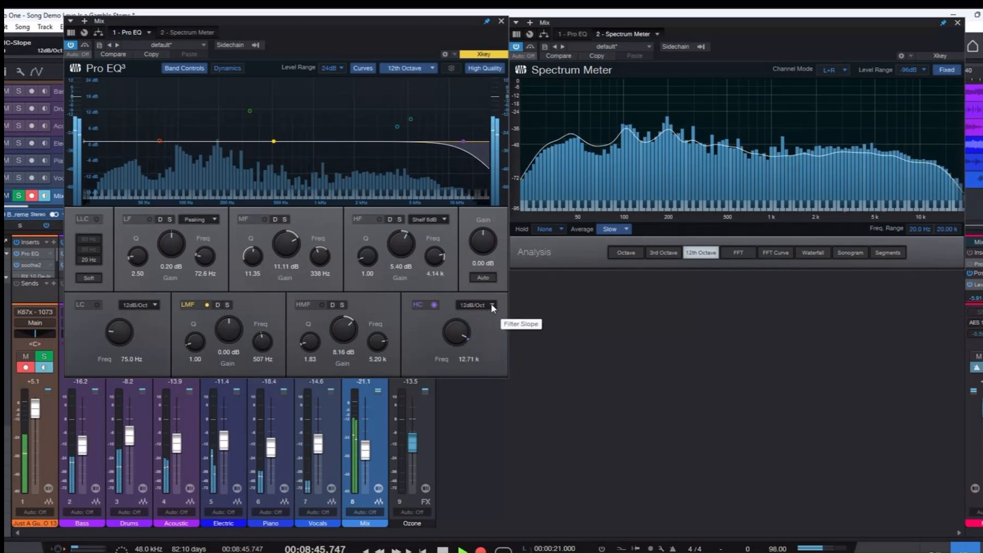
Compare the sound with the HC and LLC filters toggled on and off, and leave both switched off.
click(434, 304)
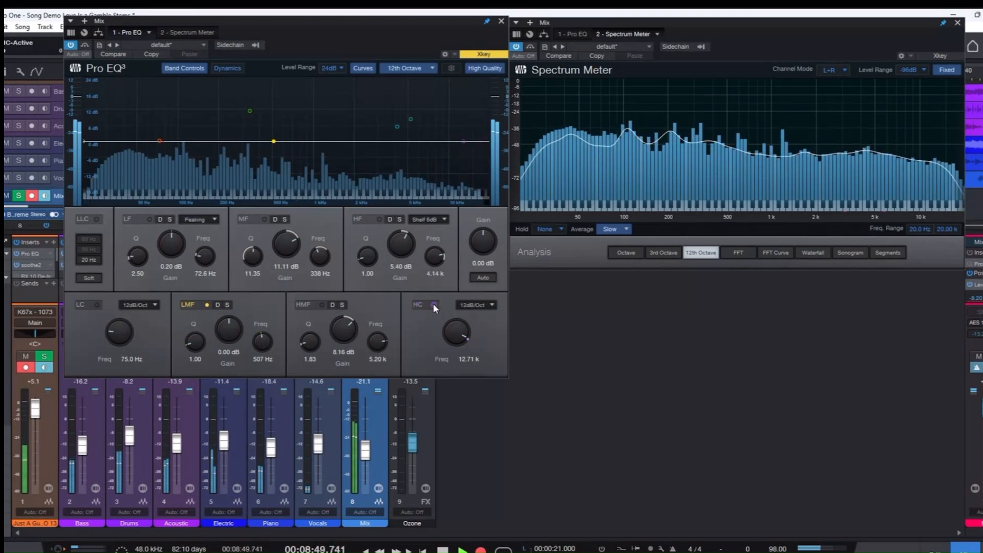
click(98, 219)
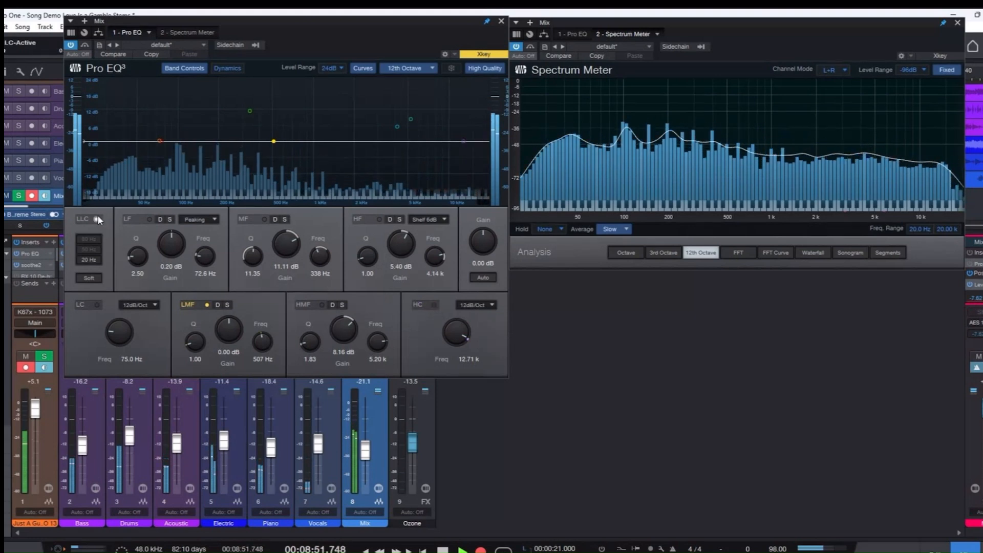
click(98, 218)
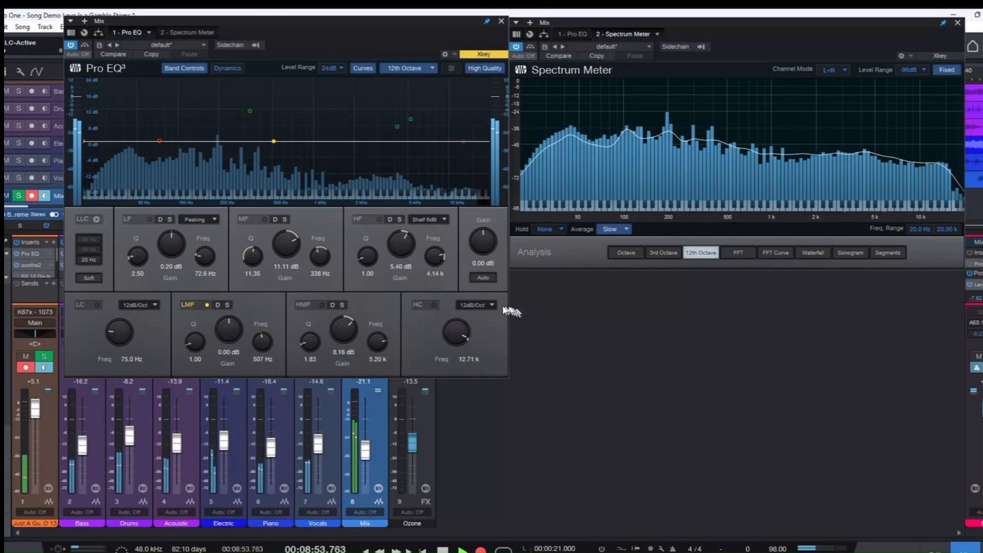
click(434, 305)
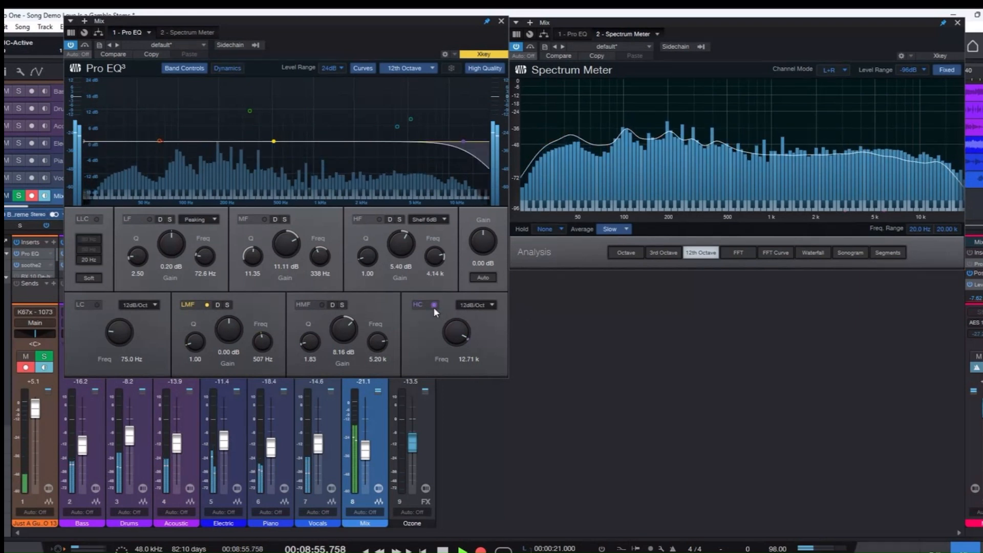
click(434, 307)
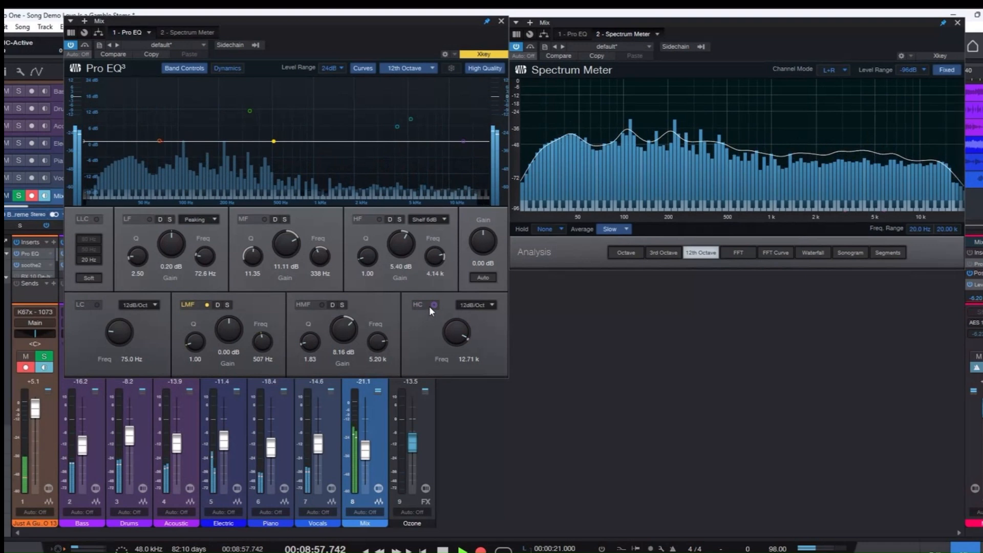
click(434, 305)
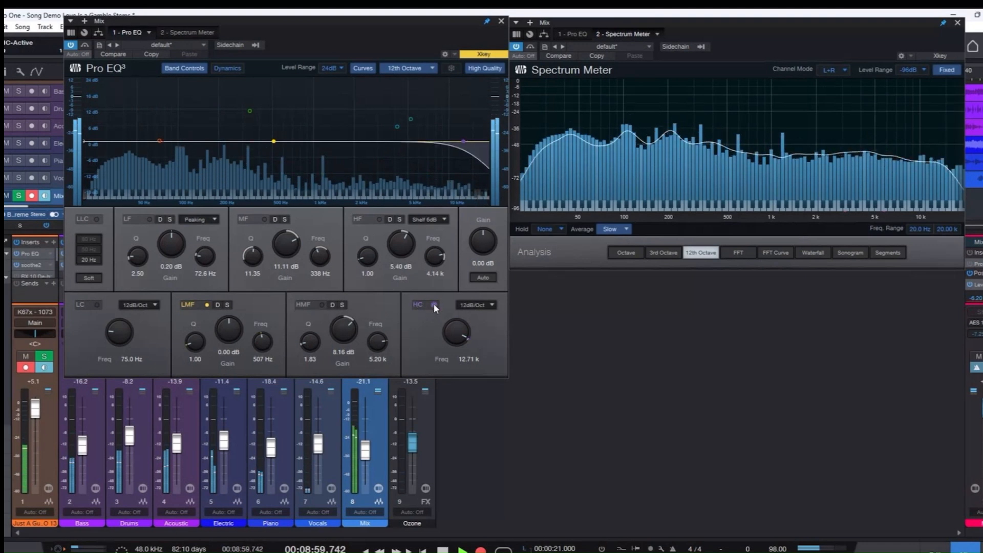
click(434, 304)
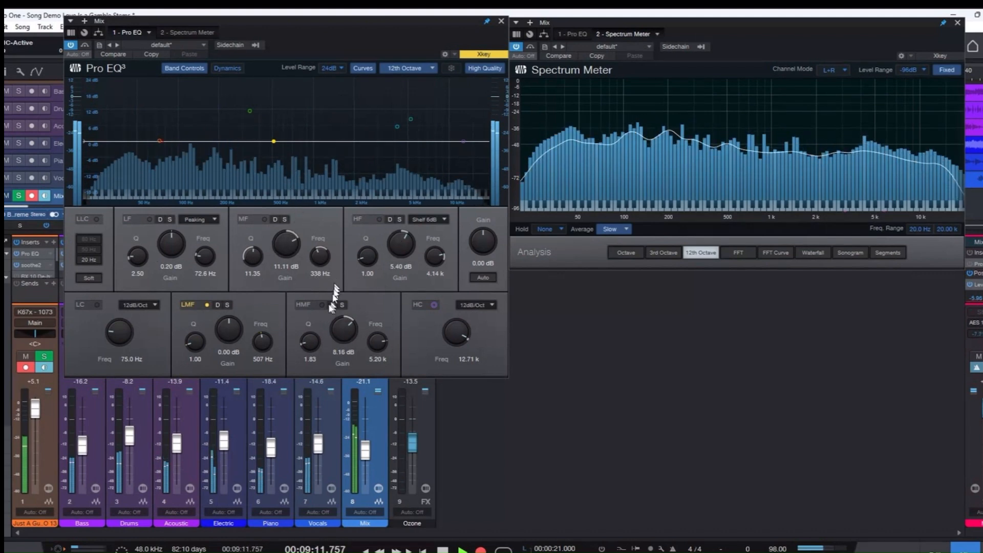
Enable the Pro EQ's LC filter, raise its cutoff to 166 Hz and try slopes of 24, 36 and 6 dB/Oct.
click(90, 308)
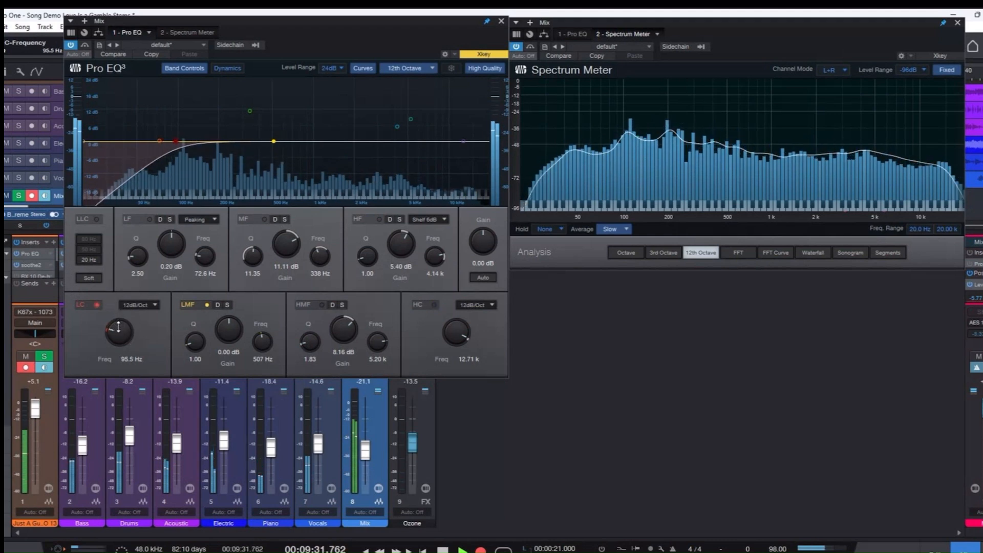
drag(118, 330, 120, 311)
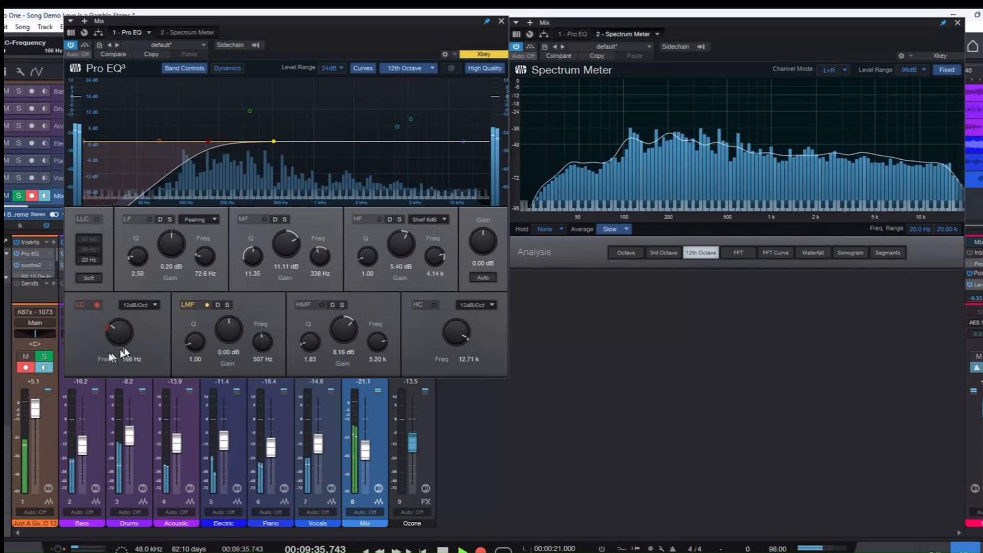
click(152, 305)
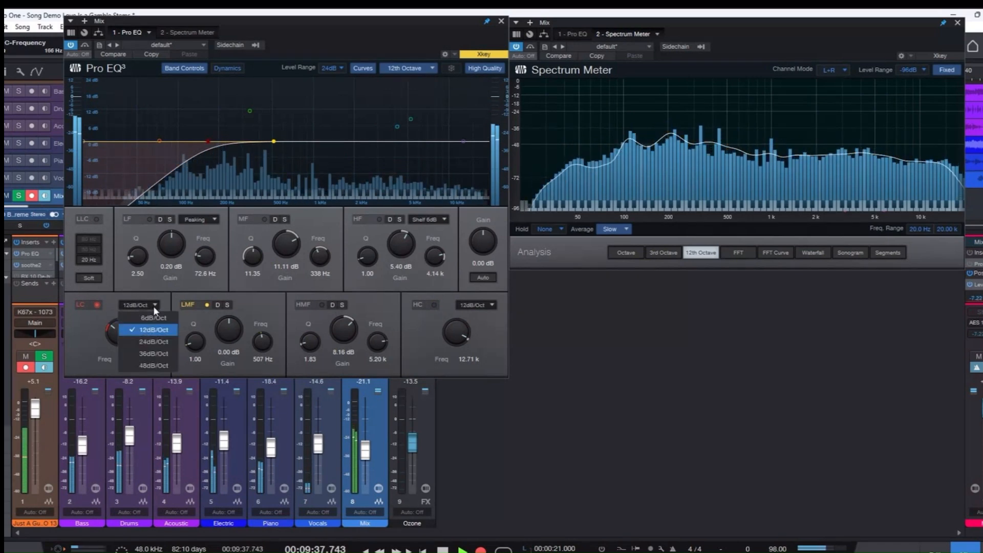
click(148, 341)
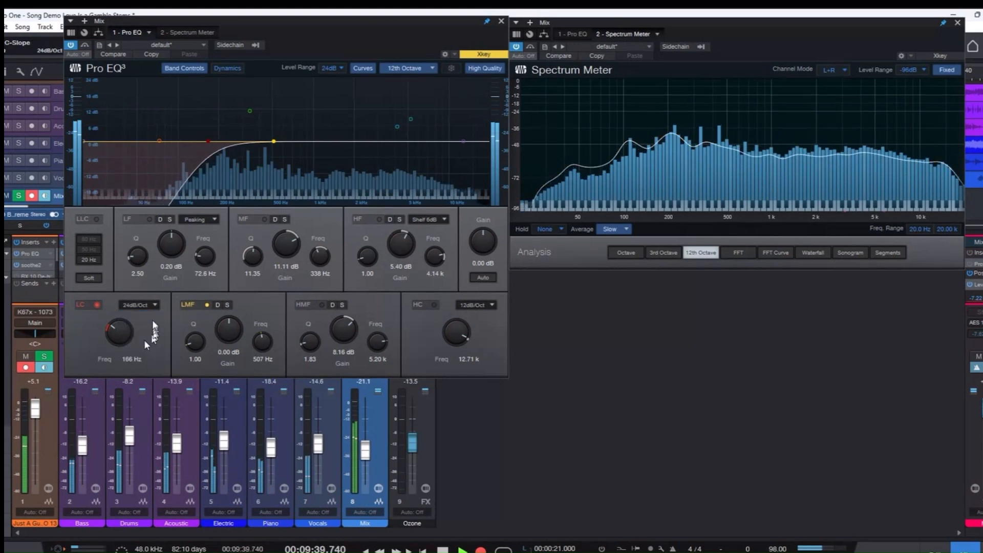
click(156, 307)
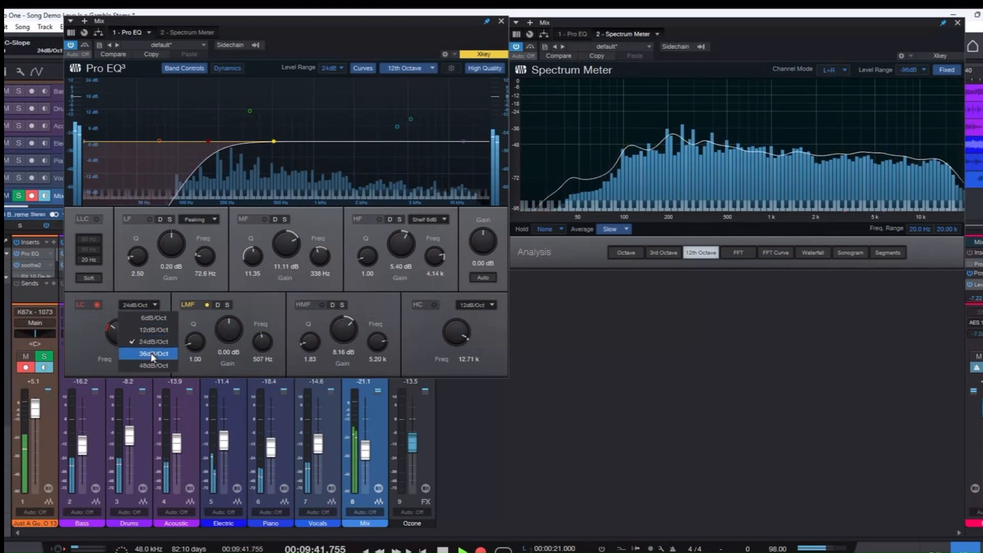
click(151, 352)
click(156, 306)
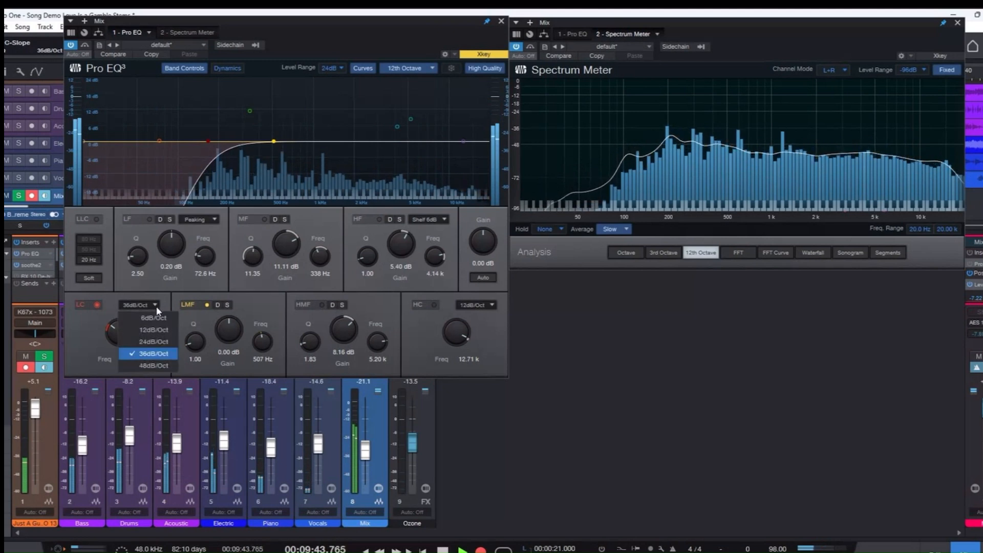
click(157, 322)
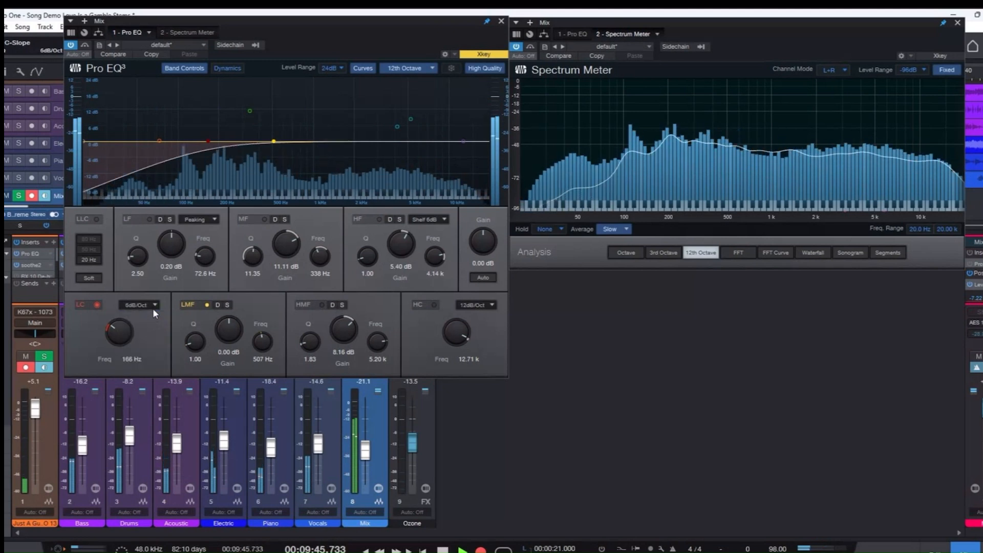
Sweep the LC filter's cutoff up to 269 Hz and down to 27.6 Hz, and switch the filter off.
drag(124, 331, 125, 325)
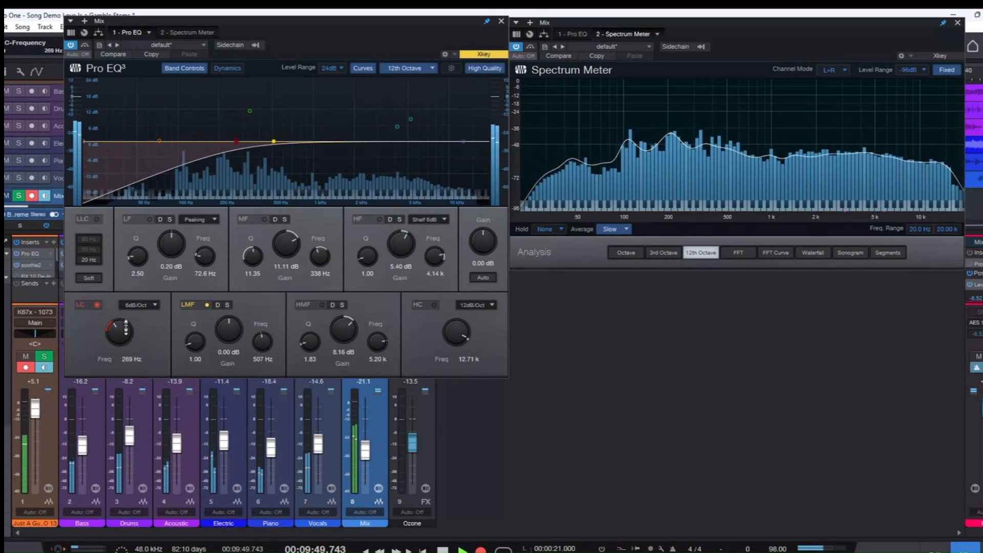
drag(237, 141, 102, 138)
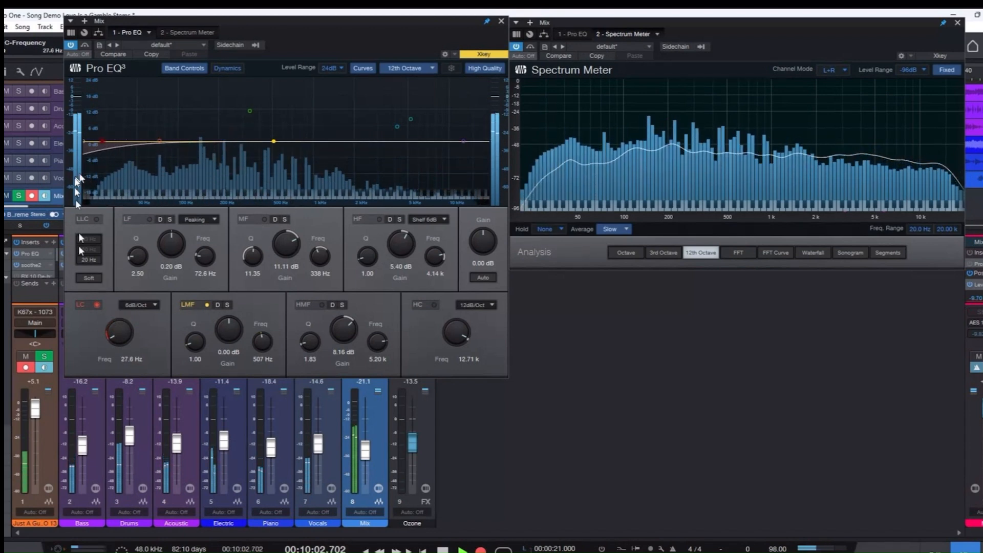
click(97, 304)
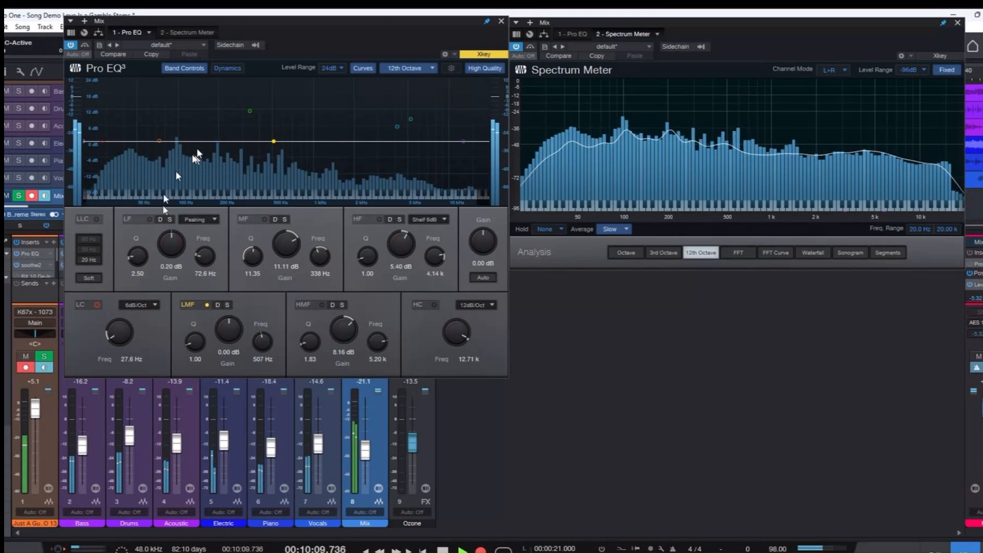
Enable the LF band and move it through cuts and boosts, ending at 11.11 dB and 74.0 Hz.
click(150, 220)
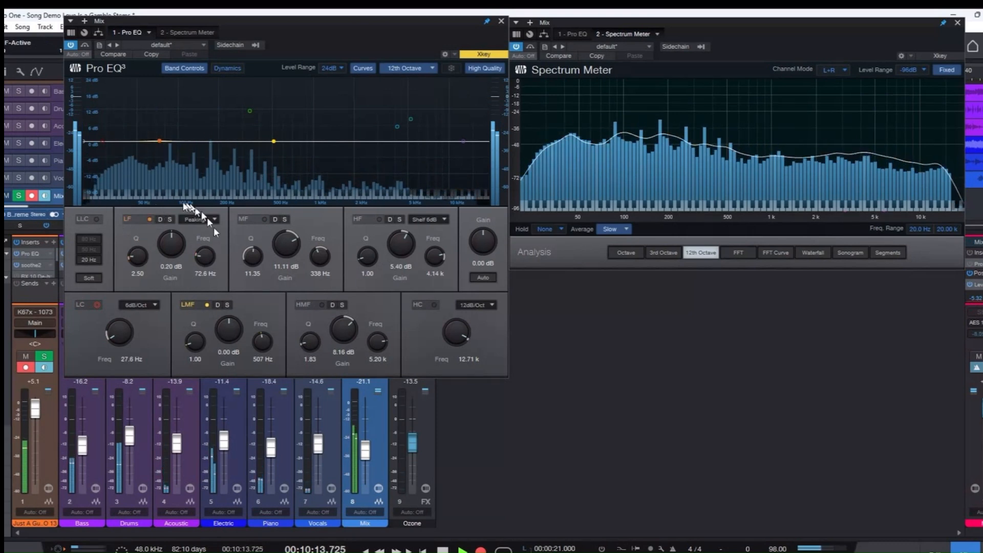
drag(159, 142, 168, 163)
mouse_move(168, 125)
mouse_down()
mouse_move(158, 121)
mouse_move(164, 139)
mouse_move(159, 118)
mouse_move(159, 163)
mouse_move(159, 117)
mouse_up()
drag(157, 167, 159, 111)
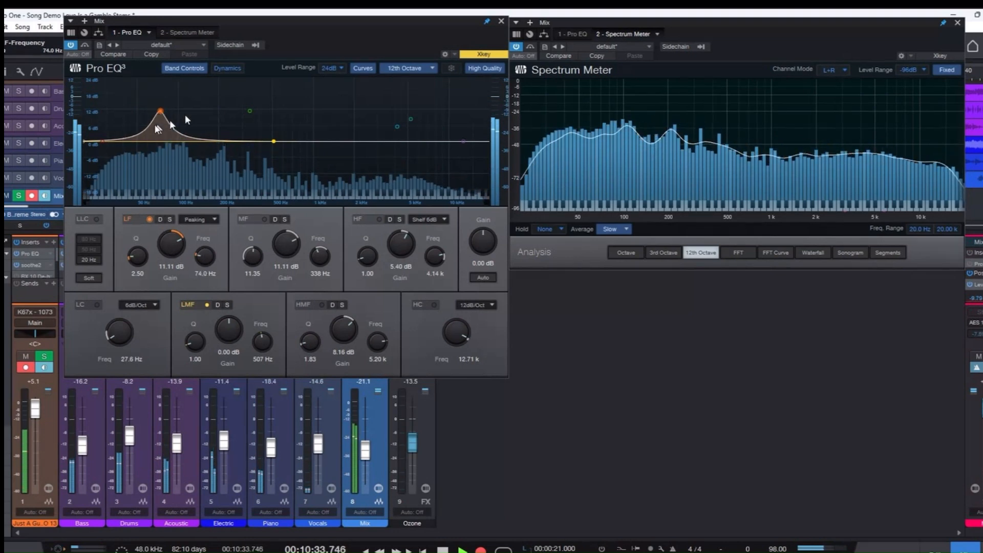
Sweep the LF boost's frequency to 133 Hz and 70.0 Hz, ending at 92.3 Hz with 9.92 dB of gain.
drag(205, 253, 198, 248)
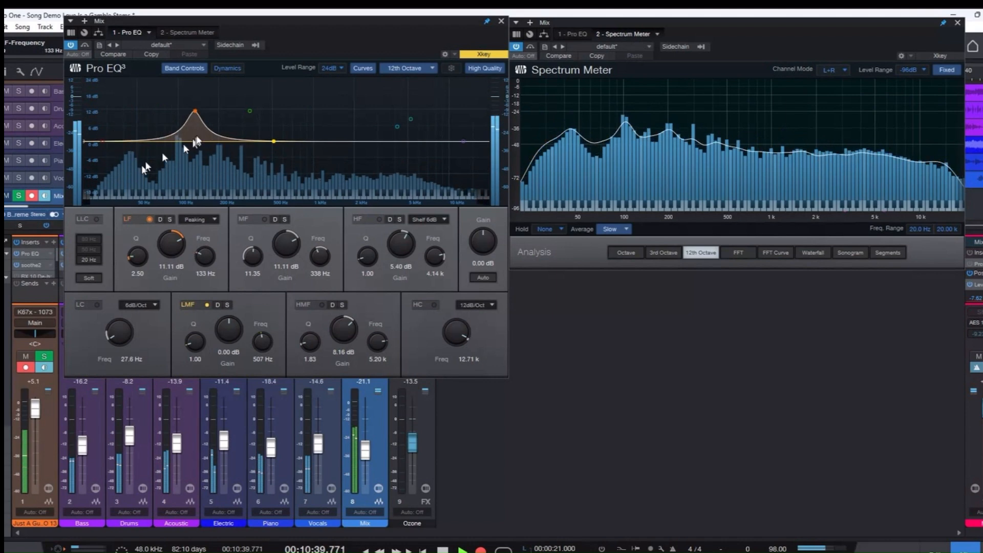
drag(194, 111, 156, 113)
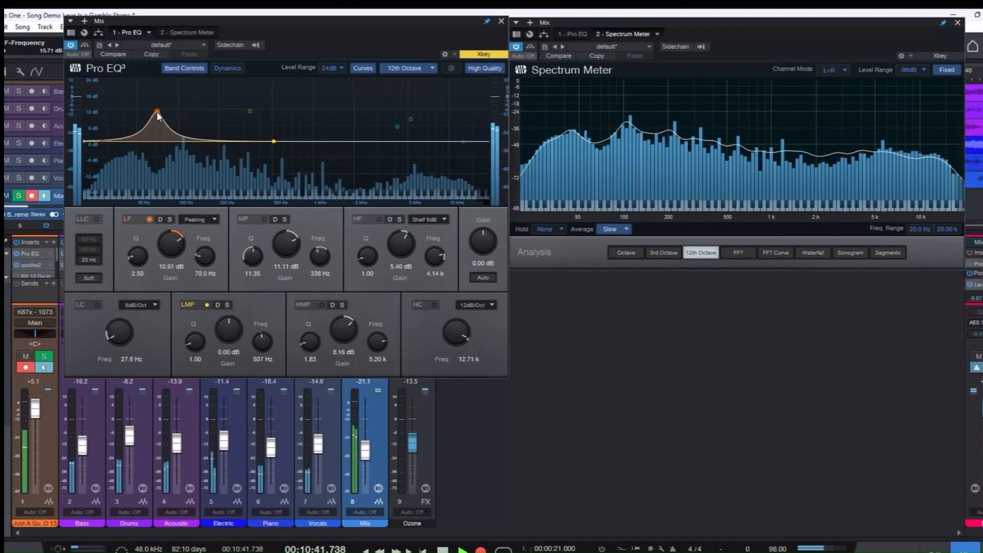
drag(205, 254, 211, 255)
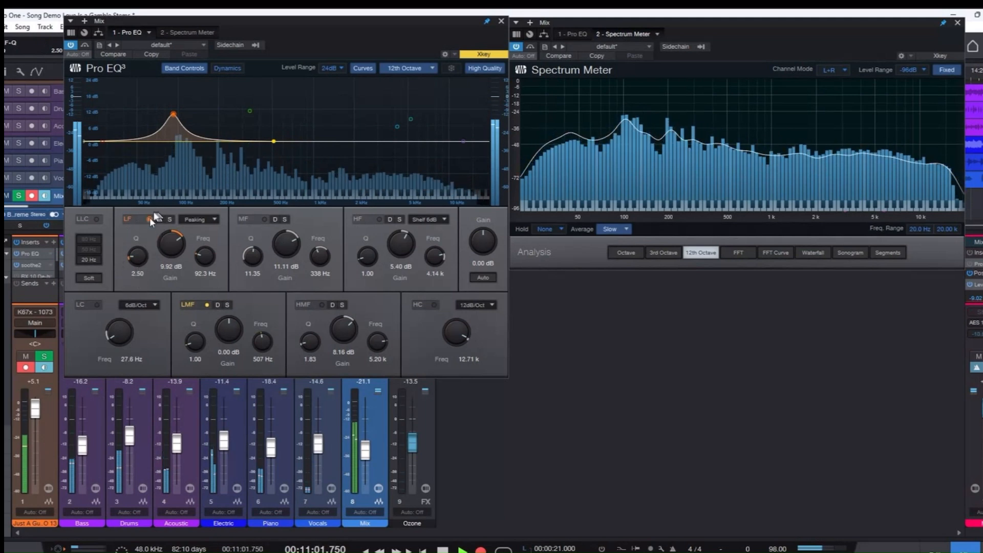
Narrow the LF band with Q values of 12.21 and 11.30, and widen it to a Q of 2.37.
drag(138, 257, 135, 228)
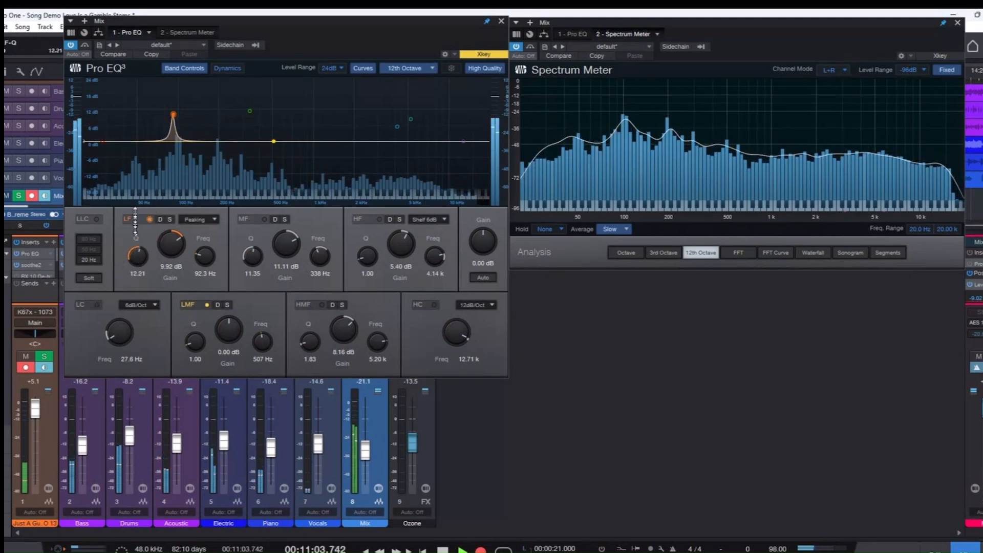
drag(136, 193, 136, 216)
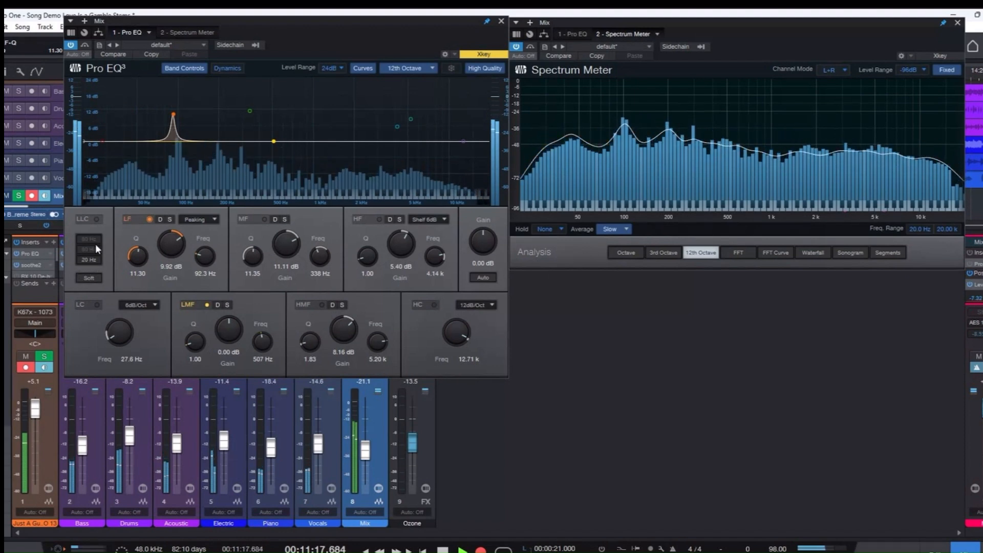
click(215, 219)
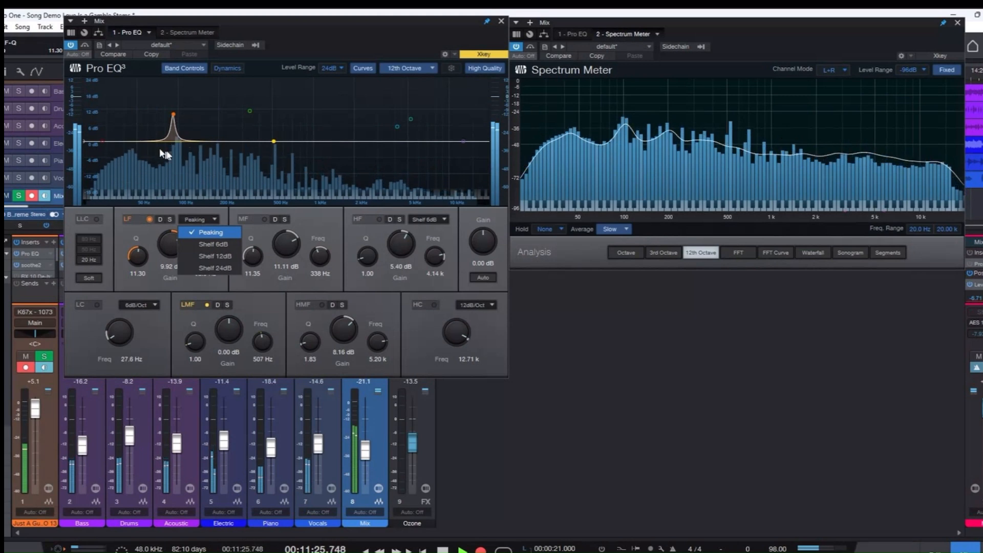
click(141, 258)
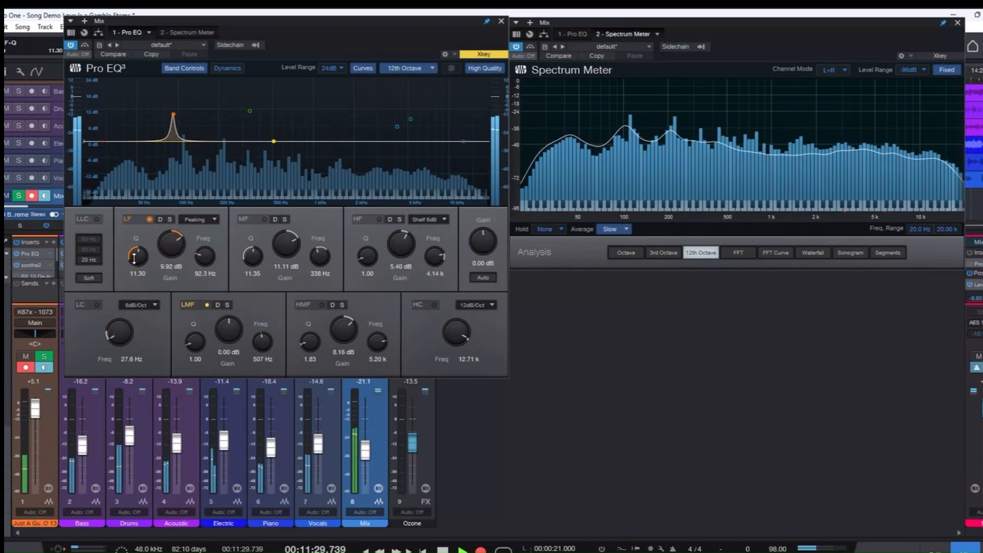
drag(134, 257, 139, 279)
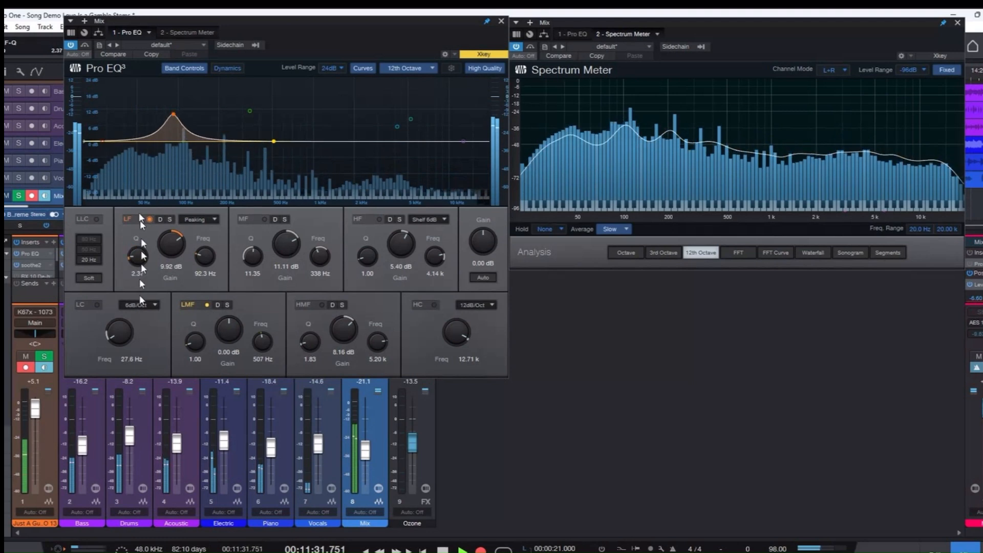
Try the LF band as Shelf 6dB, Shelf 12dB and Shelf 24dB, and return its type to Peaking.
click(214, 219)
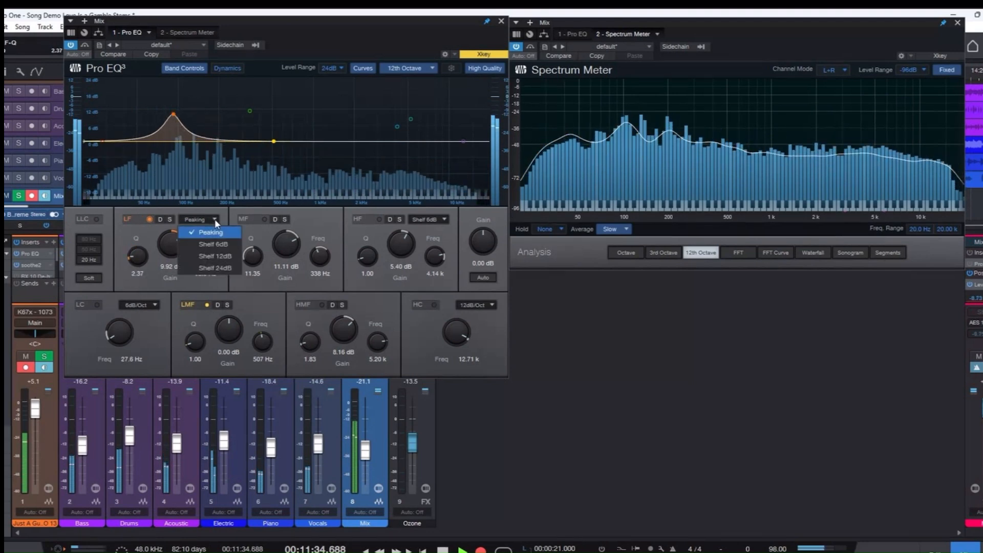
click(210, 244)
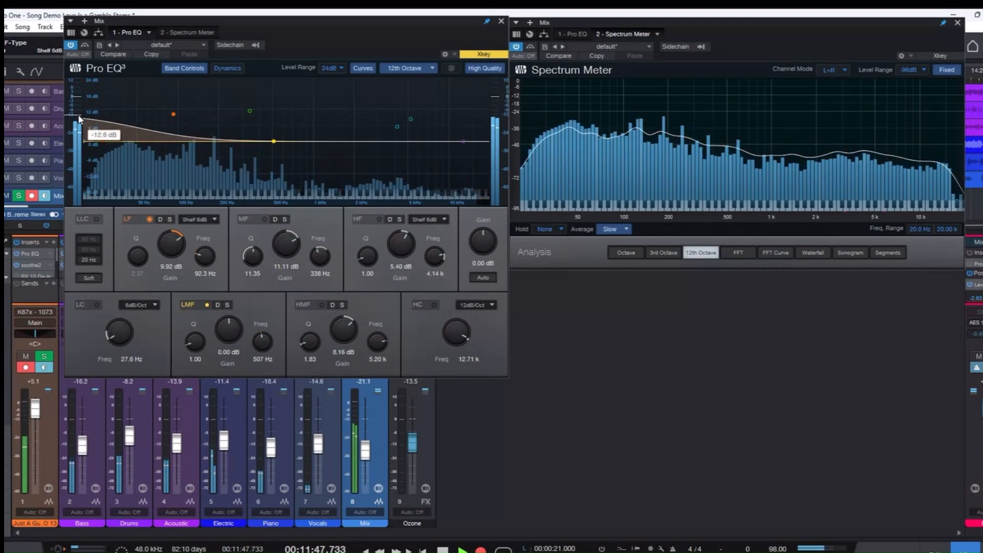
click(216, 219)
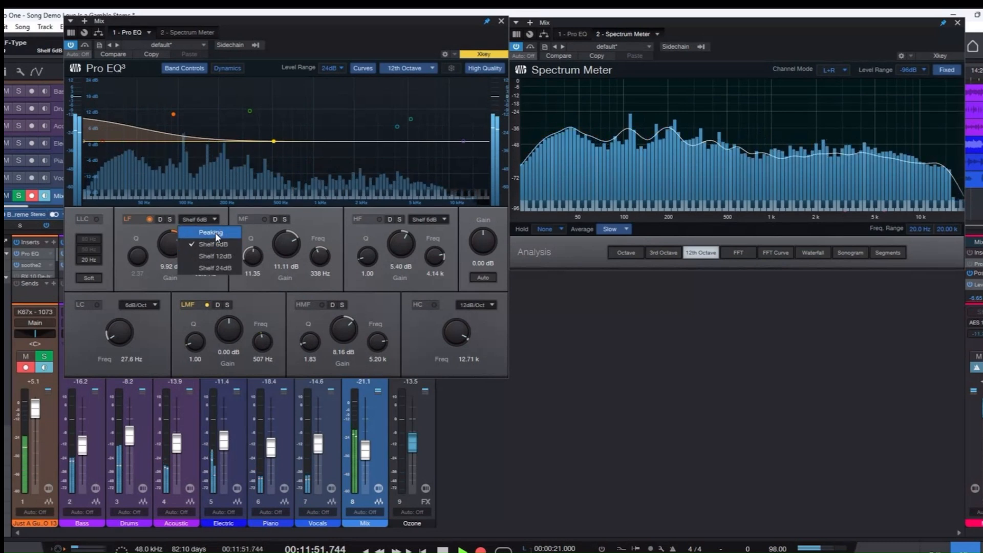
click(214, 256)
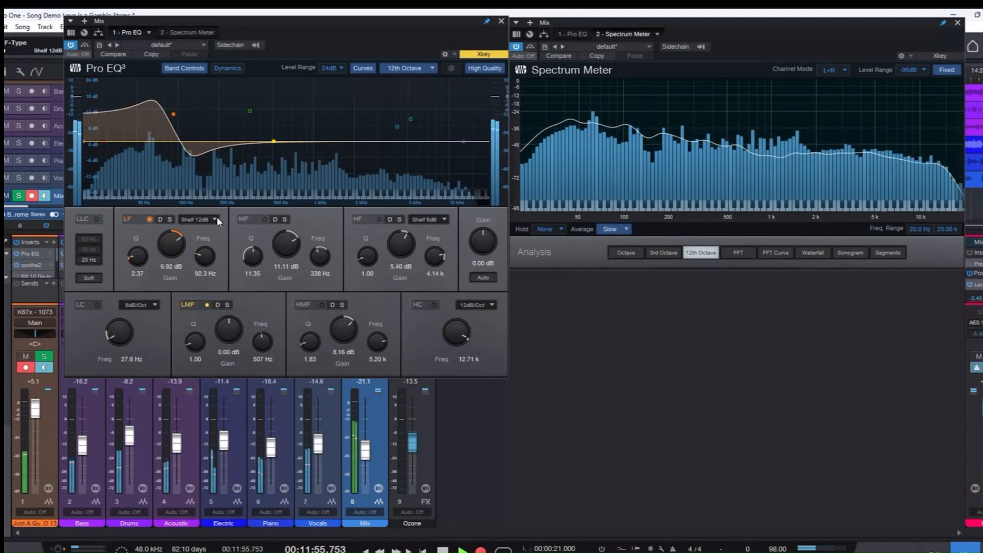
click(217, 218)
click(208, 266)
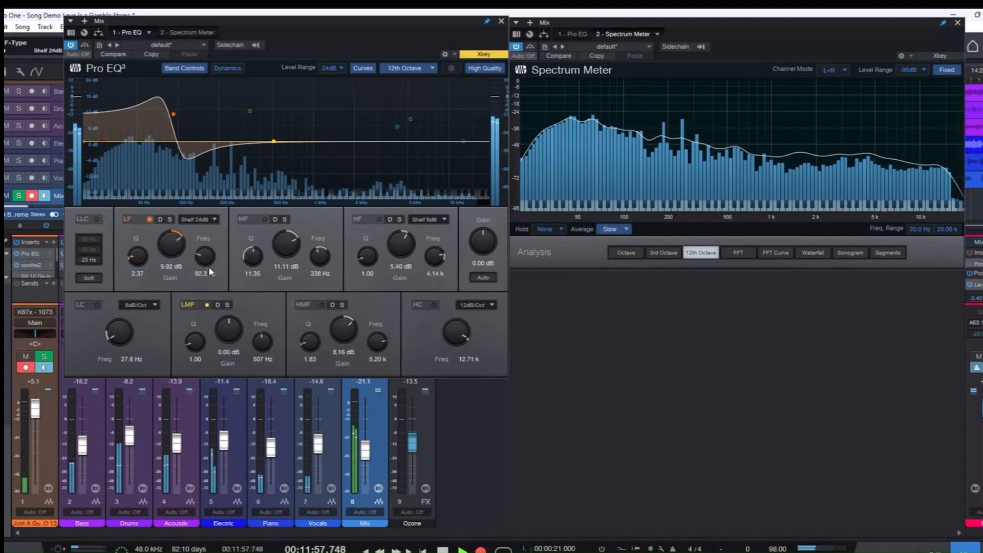
click(214, 218)
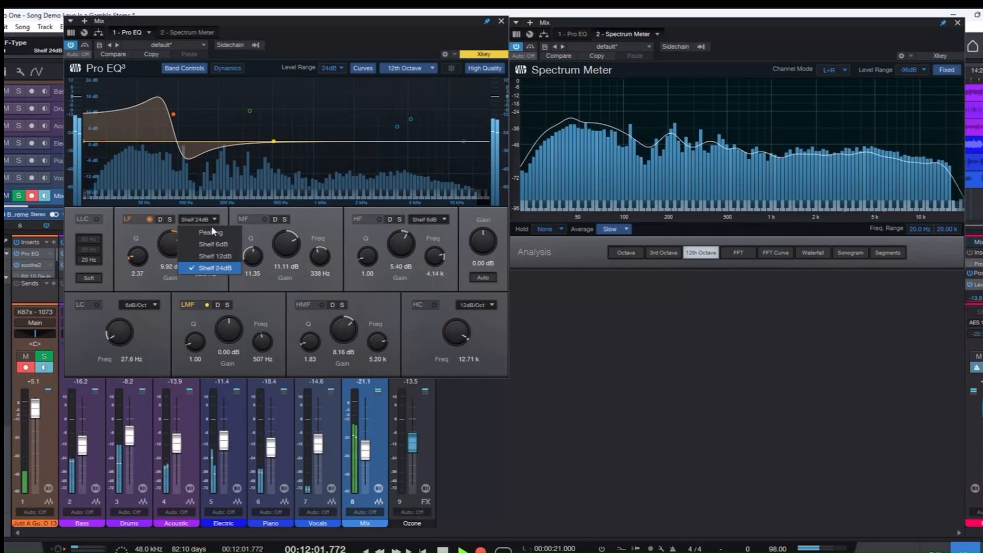
click(210, 229)
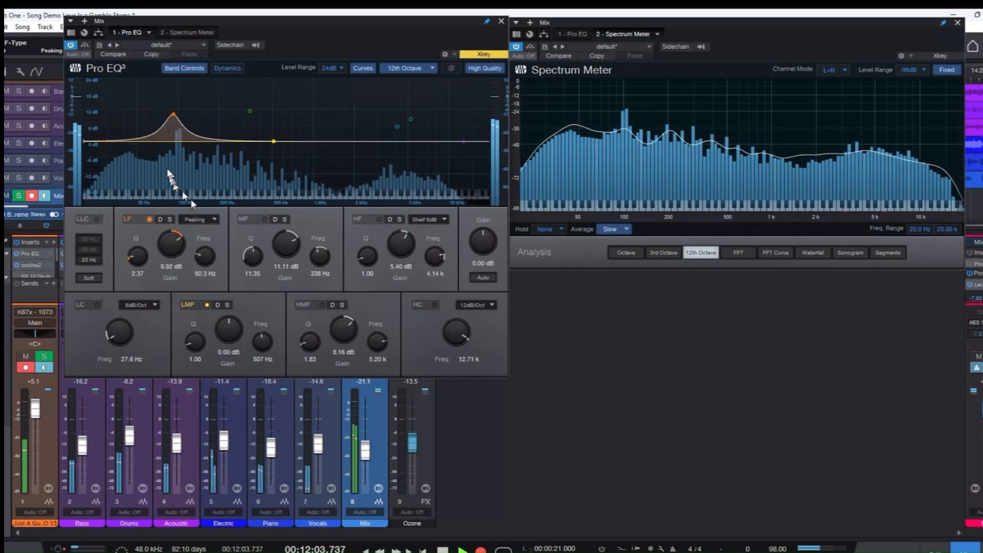
Lower the LF band's gain to 0.20 dB and switch the band off.
drag(174, 115, 174, 142)
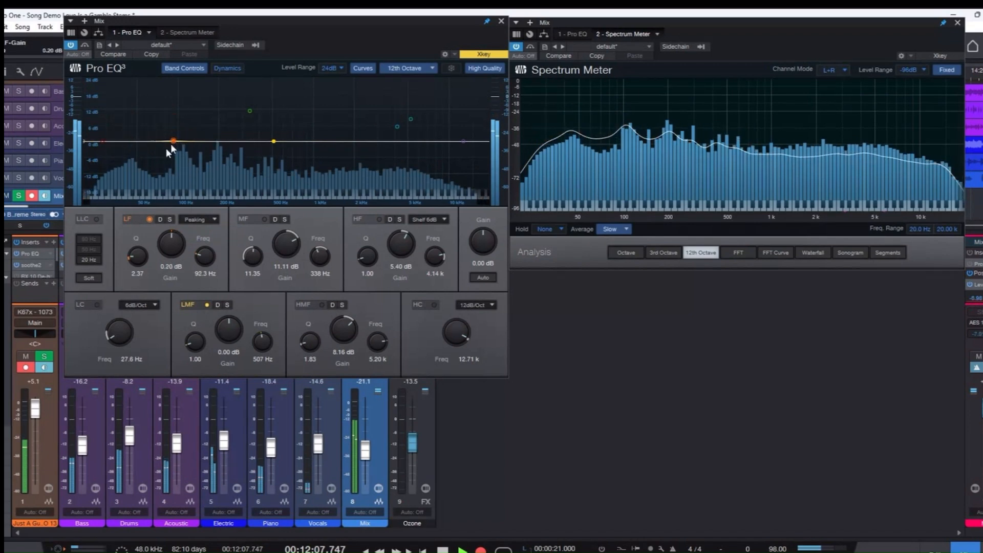
click(149, 219)
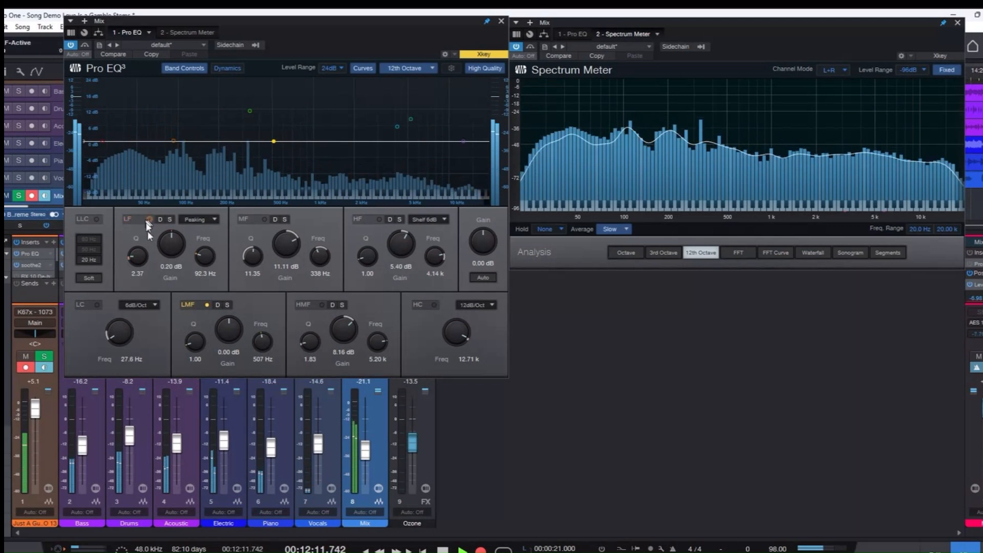
Move the LMF band to 521 Hz with a gain of -0.40 dB, leaving it enabled.
click(206, 305)
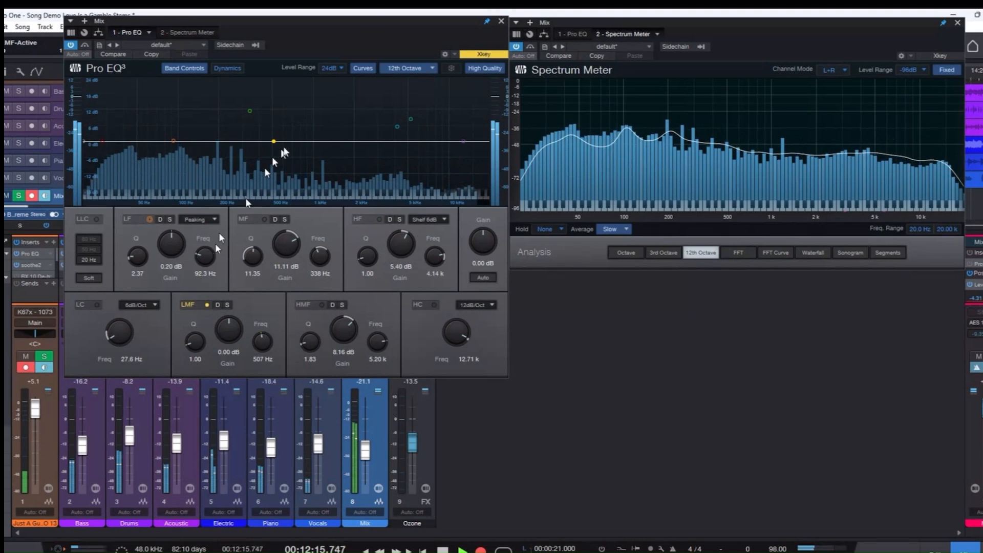
mouse_move(275, 142)
mouse_down()
mouse_move(276, 109)
mouse_move(277, 153)
mouse_move(276, 123)
mouse_move(276, 143)
mouse_up()
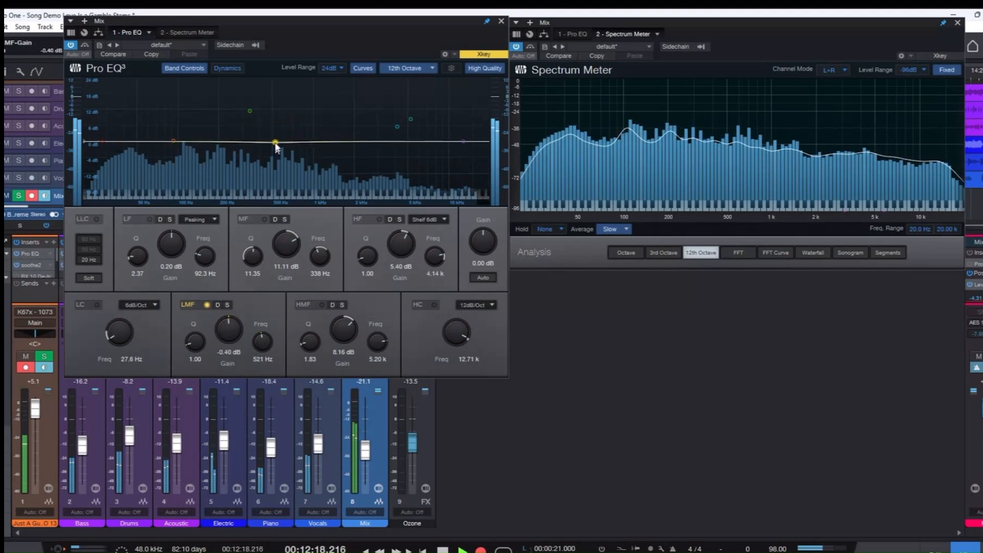
Enable the MF band, sweep it to 12.54 dB at 1.26 kHz with a Q of 7.70, and switch it off.
click(265, 219)
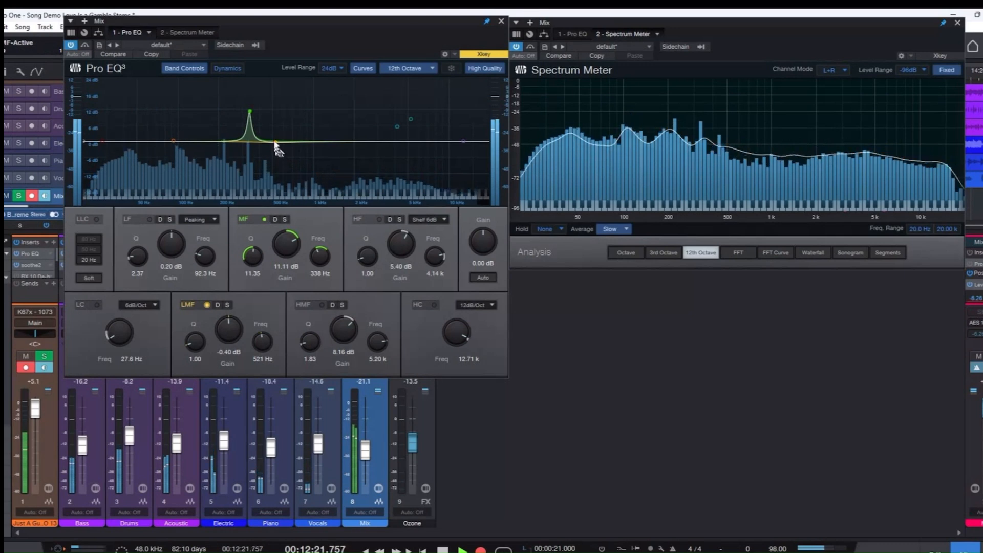
drag(250, 111, 312, 105)
scroll(311, 119, down, 1)
drag(276, 236, 312, 245)
mouse_move(253, 252)
mouse_down()
mouse_move(257, 278)
mouse_move(257, 263)
mouse_up()
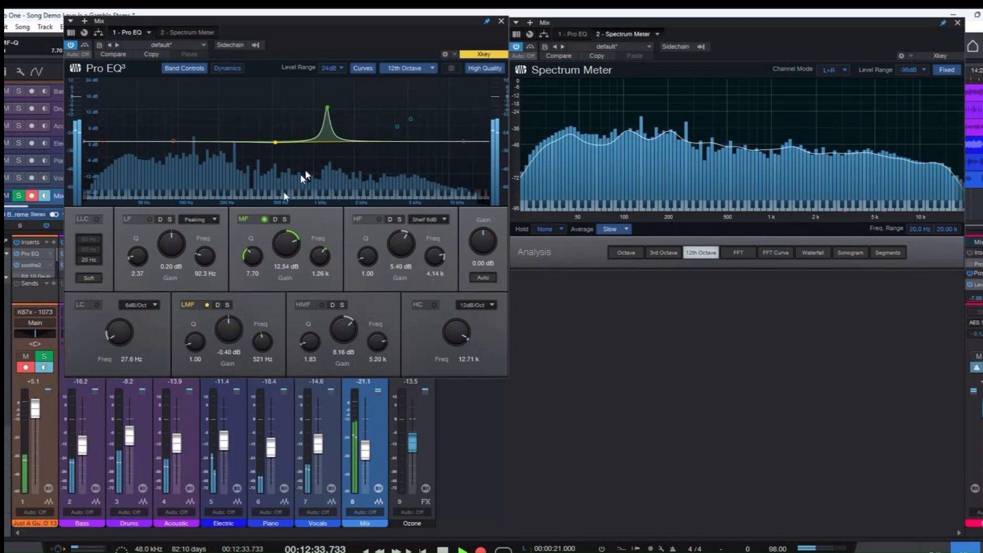
click(265, 219)
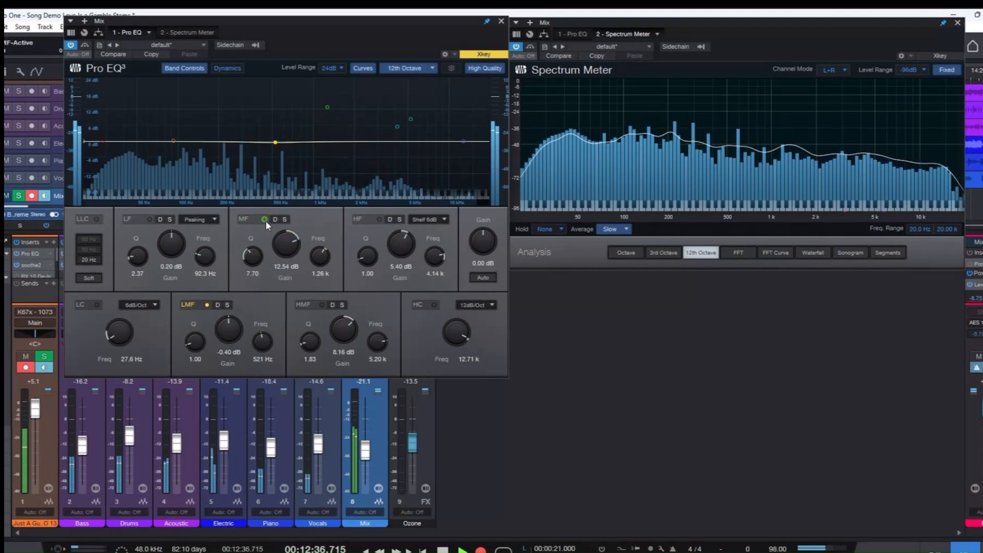
Enable the HMF band, lower its gain to about -0.4 dB at 5.20 kHz, and switch the band off.
click(322, 305)
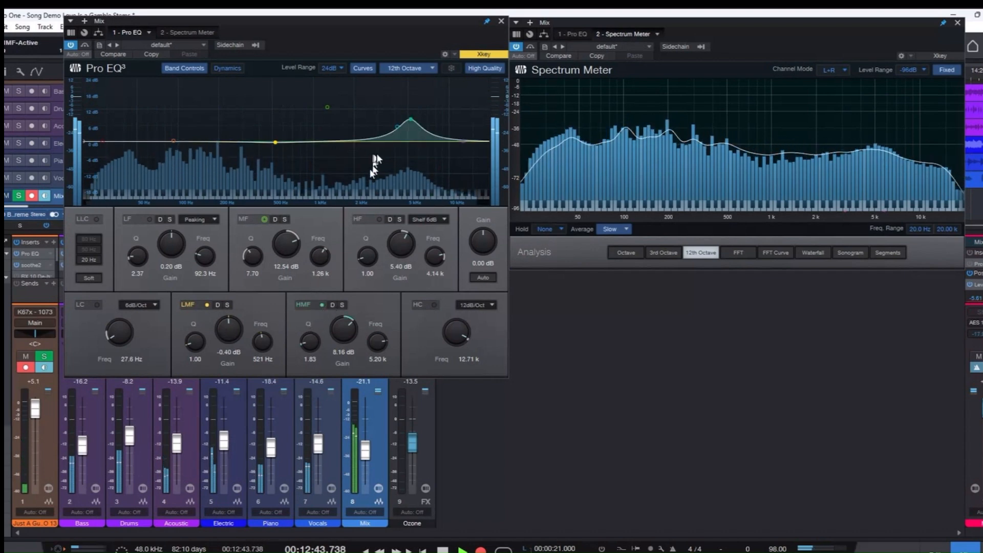
drag(349, 314, 342, 341)
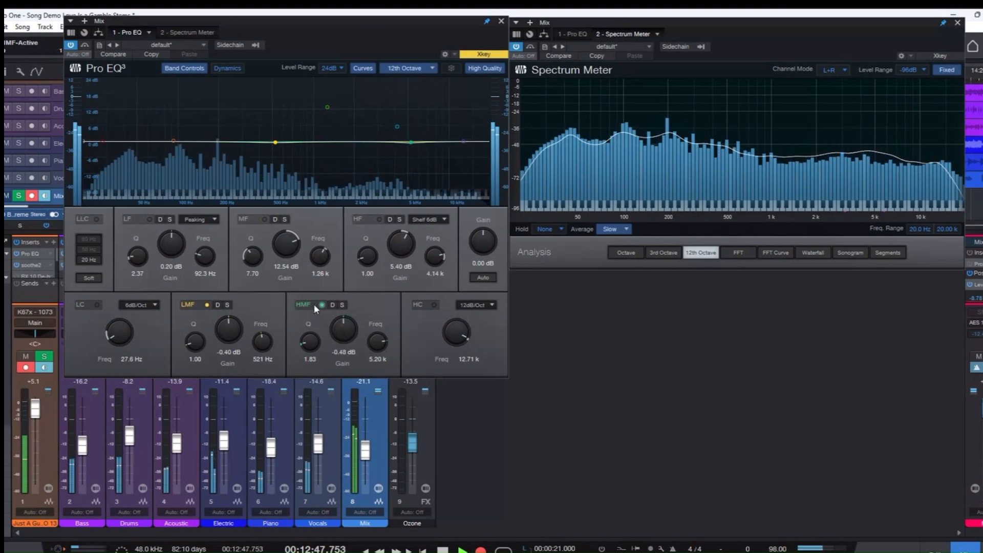
click(321, 305)
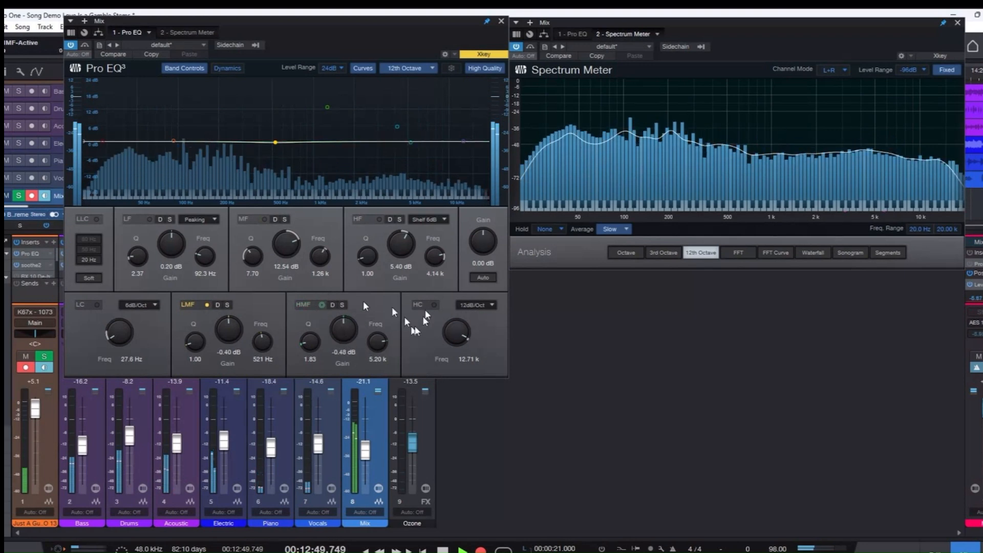
Enable the HF band, try its type as Peaking, return it to Shelf 6dB, and switch the band off.
click(379, 220)
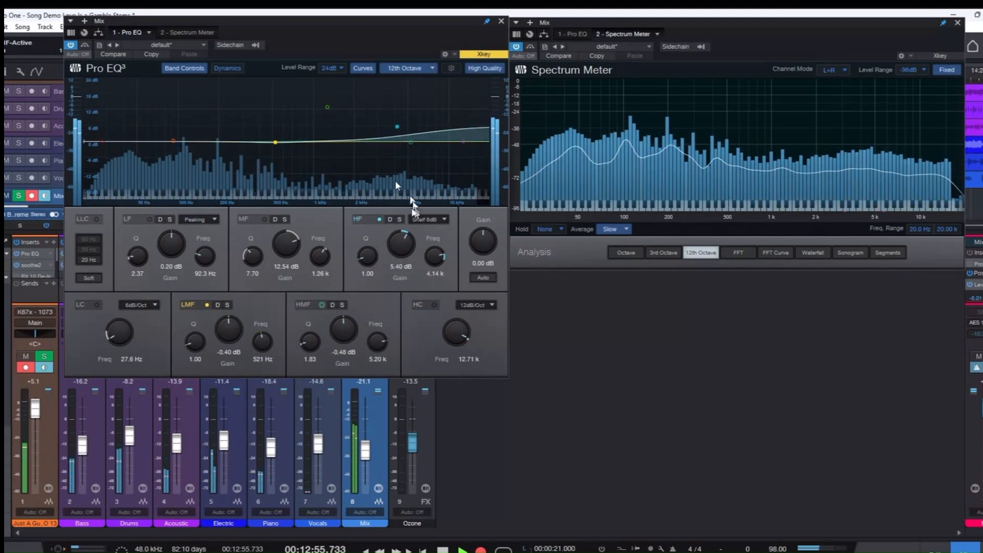
click(443, 217)
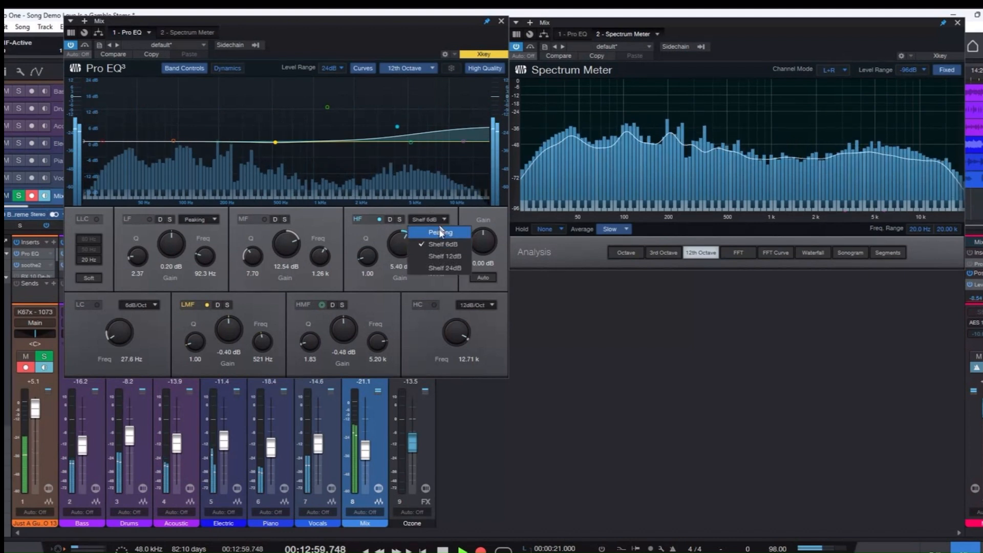
click(439, 231)
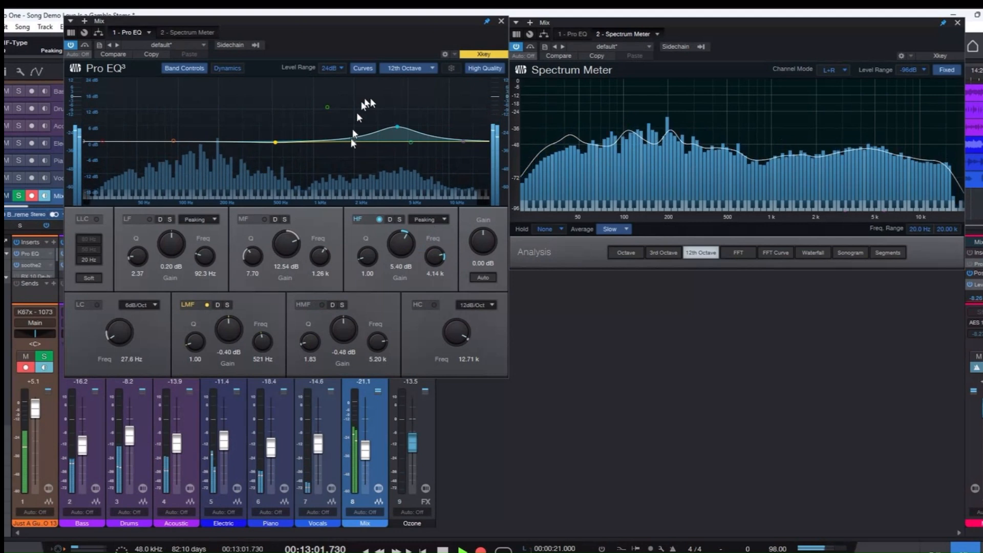
click(445, 220)
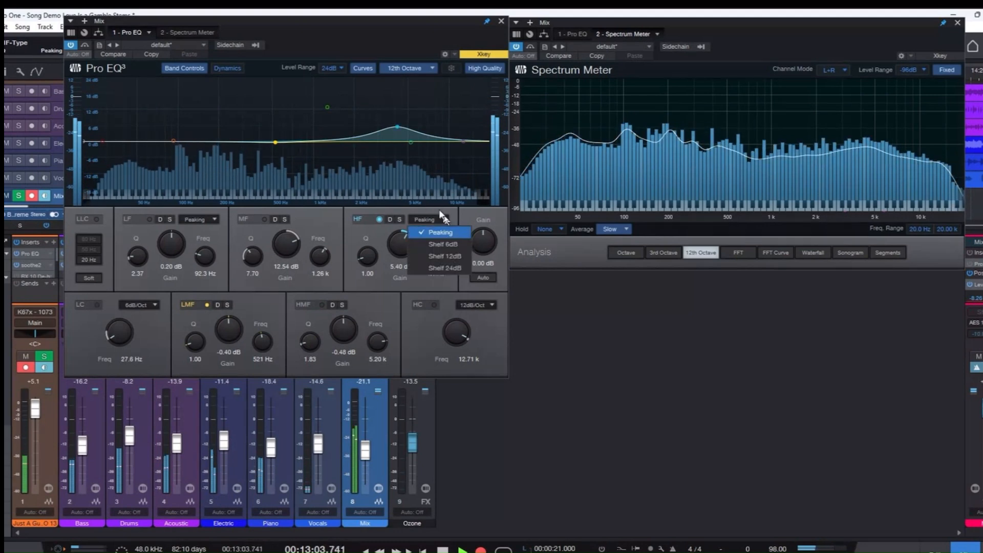
click(441, 238)
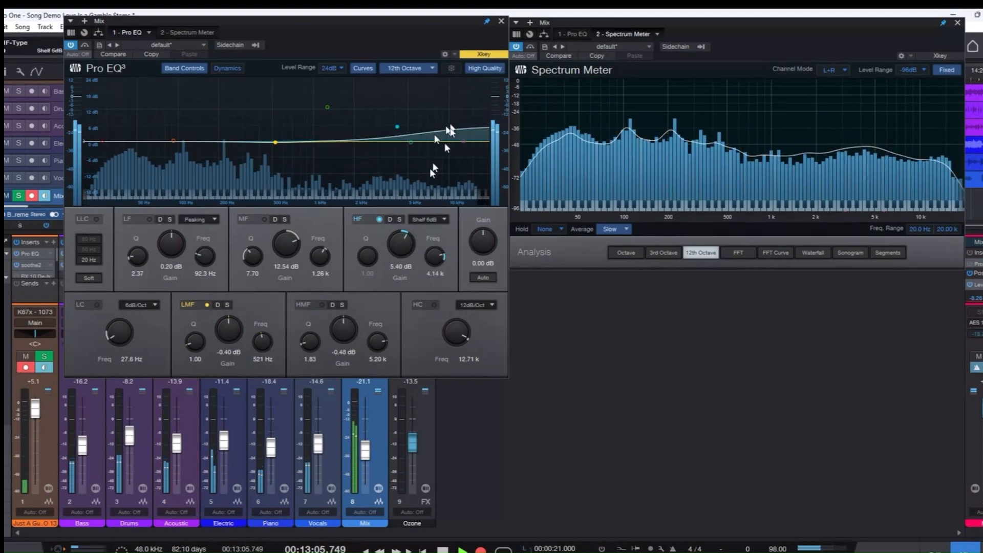
click(379, 220)
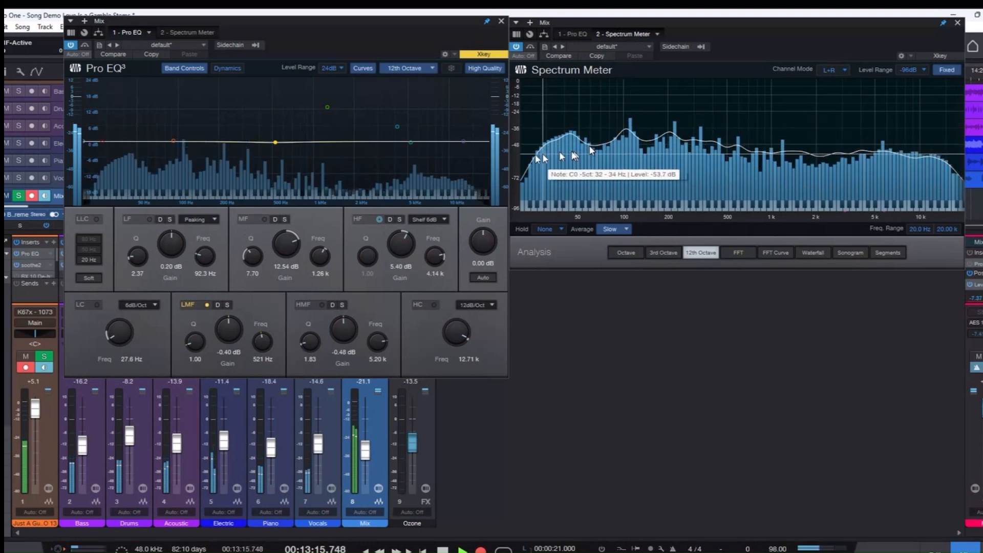
Enable the LF band and move it to 65.0 Hz with a gain of -0.20 dB.
click(151, 222)
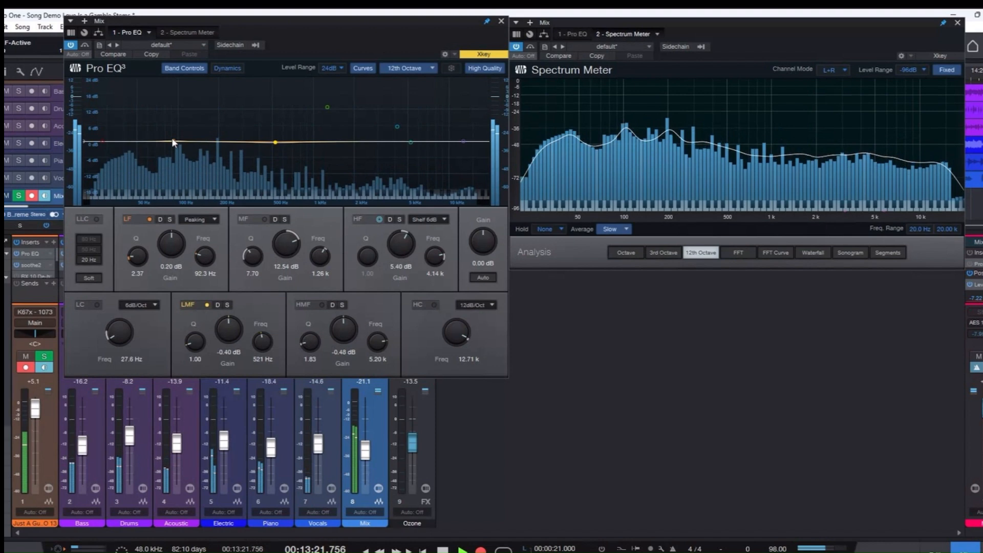
drag(171, 137, 158, 137)
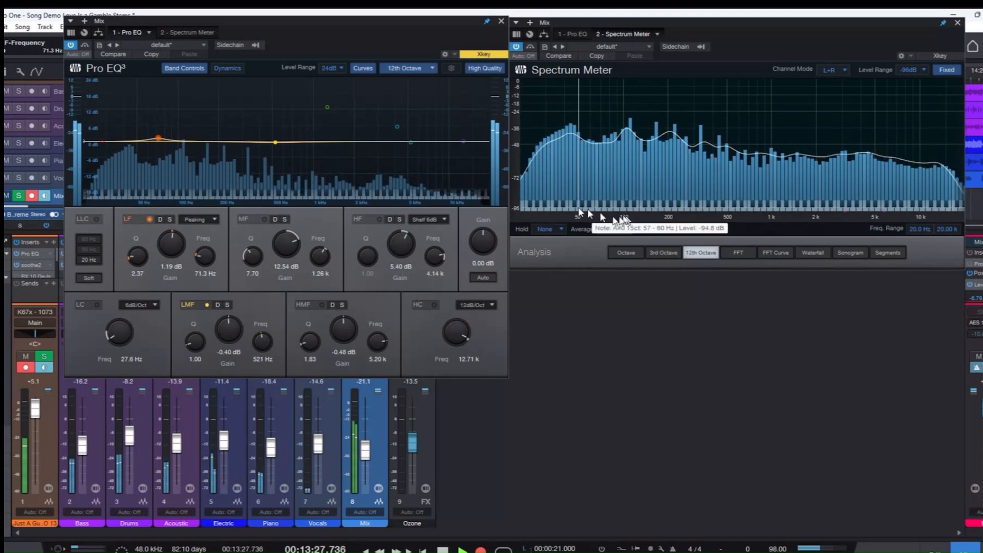
drag(158, 137, 153, 147)
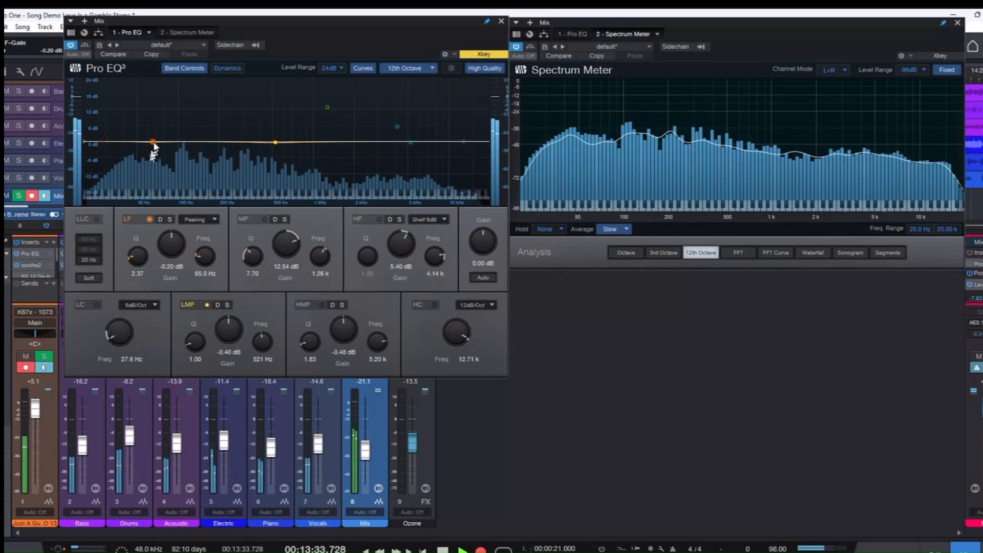
Boost the LF band to 9.32 dB at 63.8 Hz with a Q of 1.77, and bring its gain back down.
drag(152, 141, 151, 117)
scroll(149, 110, down, 3)
scroll(149, 109, down, 3)
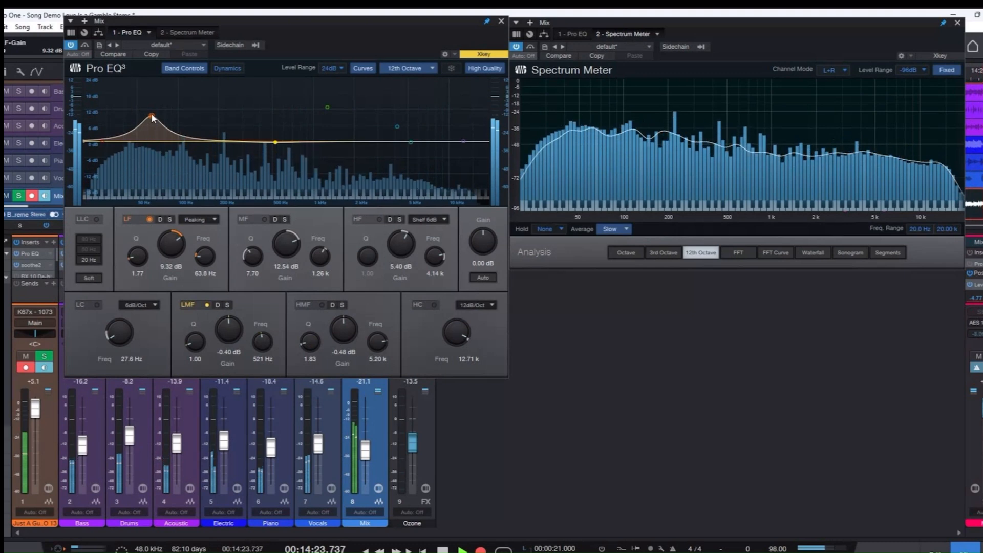
drag(152, 116, 153, 143)
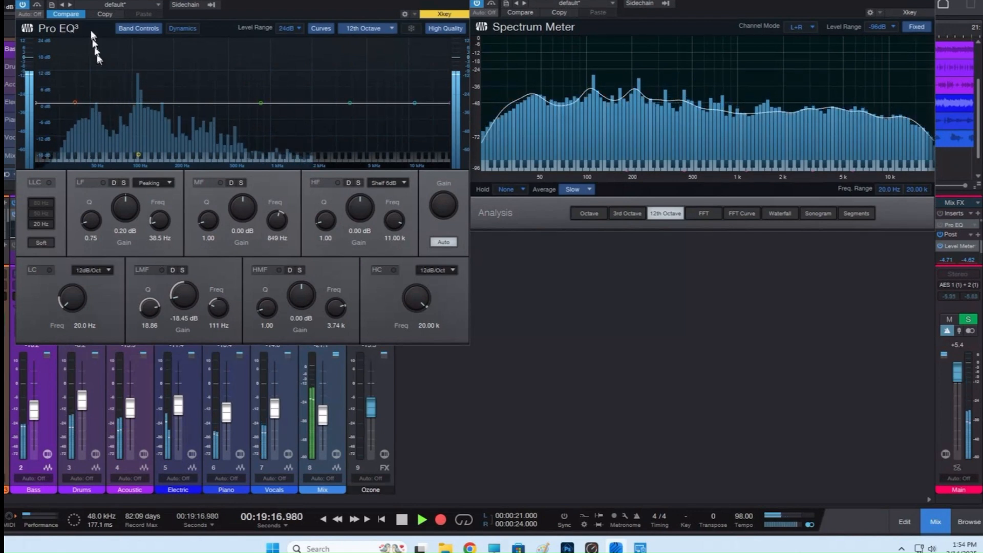
Switch the Bass Pro EQ from its flat comparison state to the edited curve and raise its MF band to 8.13 dB at 841 Hz.
click(66, 14)
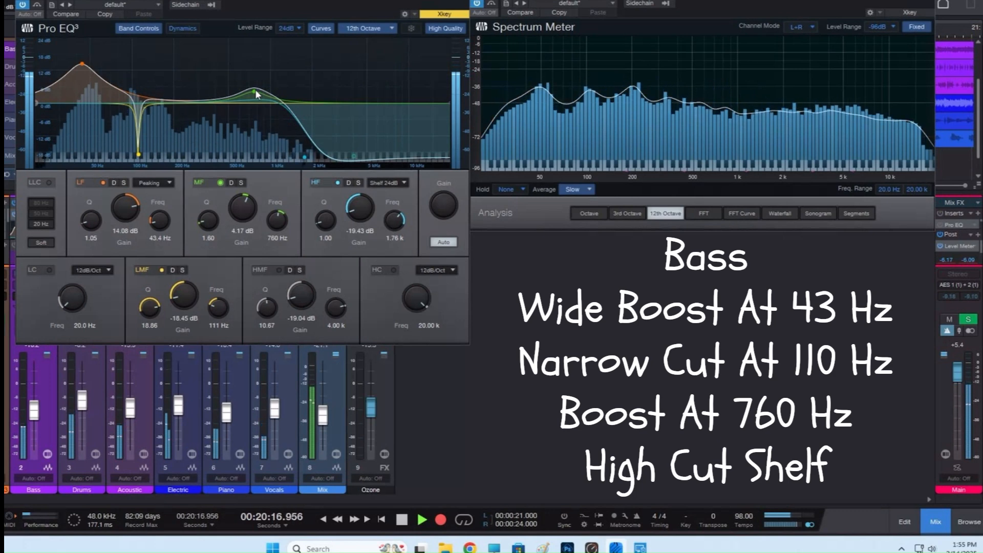
mouse_move(256, 94)
mouse_down()
mouse_move(258, 55)
mouse_move(261, 80)
mouse_up()
Solo the Bass channel, keeping its Pro EQ beside the Spectrum Meter.
drag(261, 0, 541, 20)
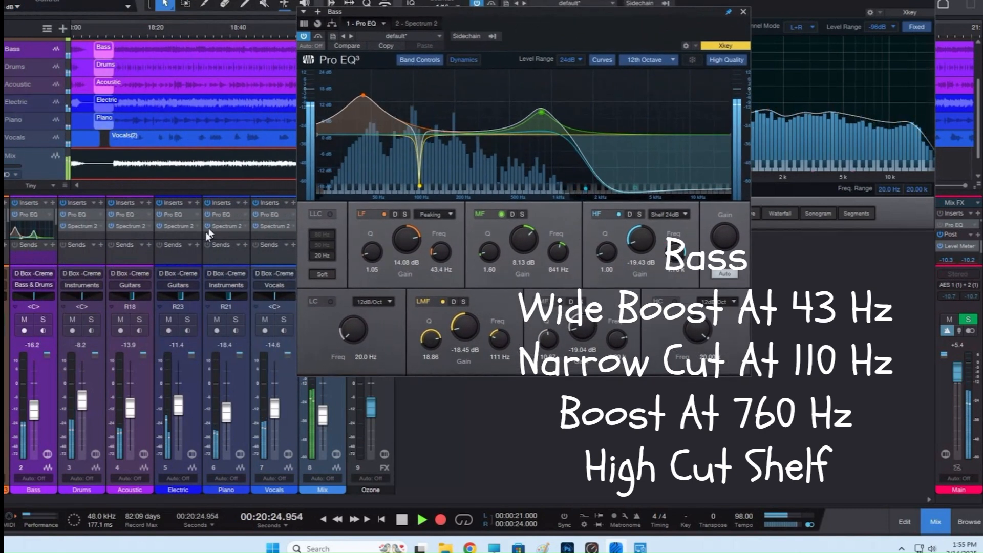
click(43, 319)
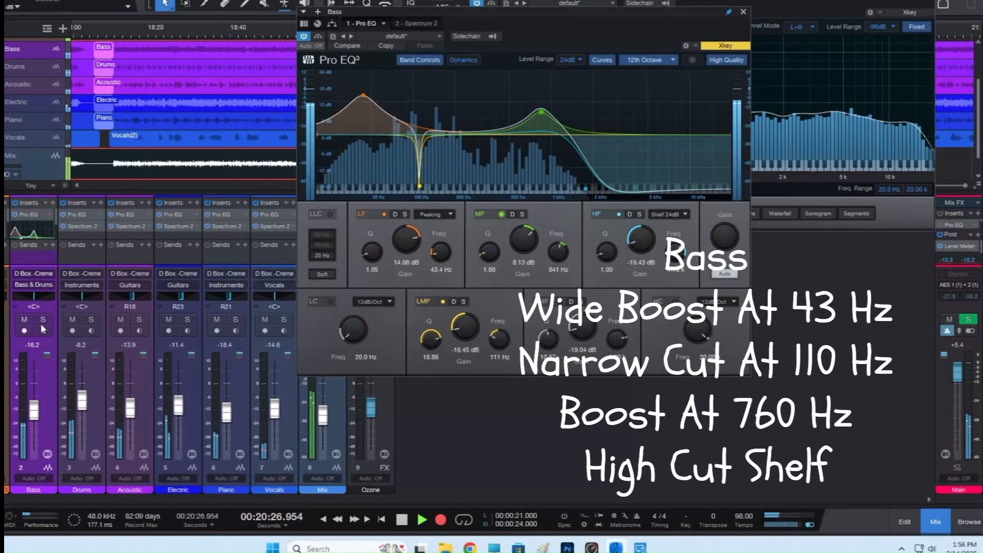
drag(506, 25, 224, 7)
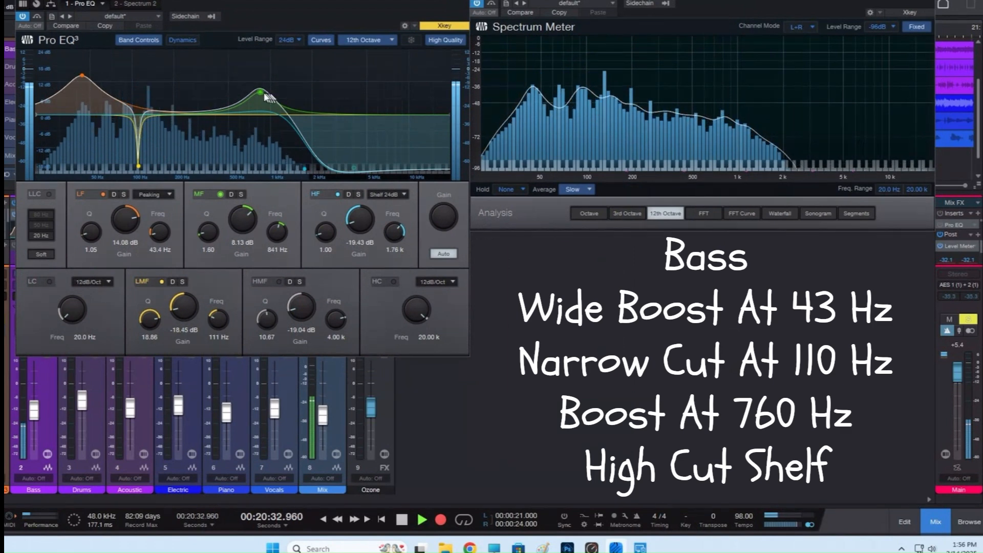
Exaggerate the Bass MF boost to 21.22 dB, settle it at 5.75 dB and 826 Hz, and close the EQ.
drag(260, 92, 262, 58)
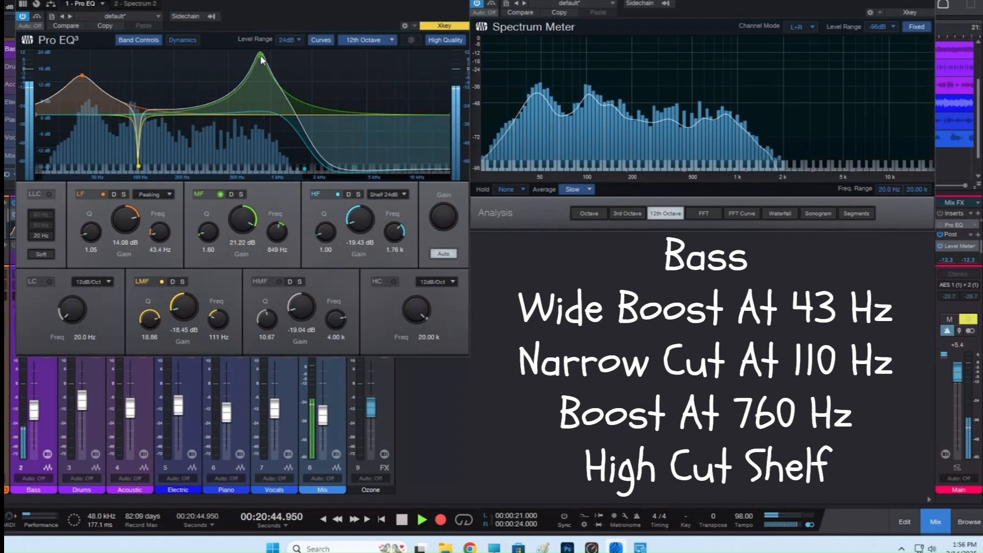
drag(260, 54, 259, 98)
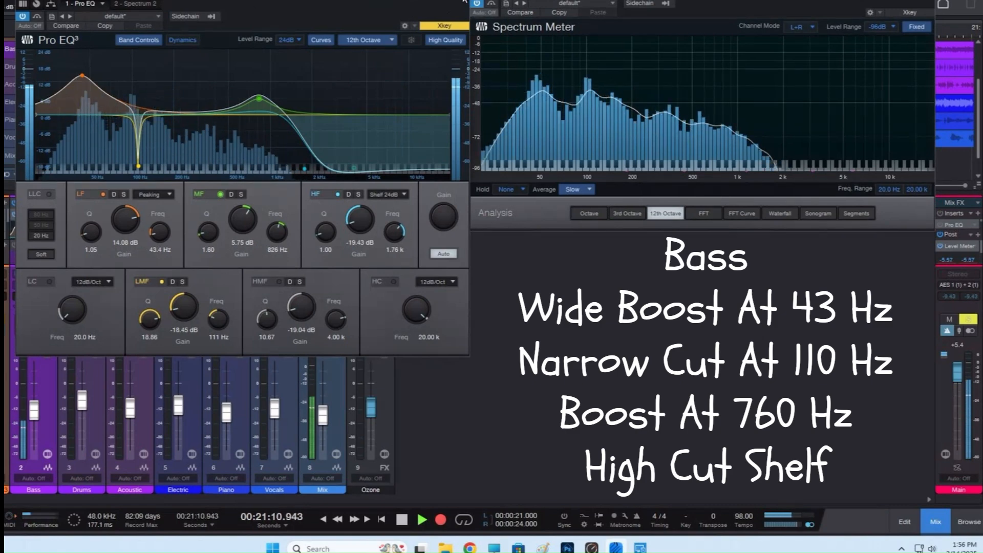
click(464, 0)
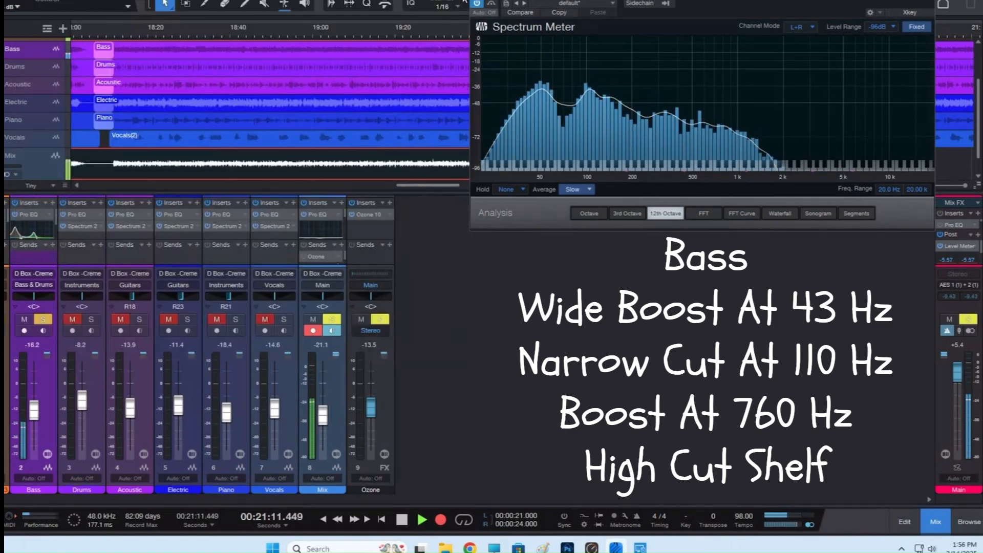
Move the solo from the Bass channel to the Drums channel and open the Drums Pro EQ.
click(42, 319)
click(91, 319)
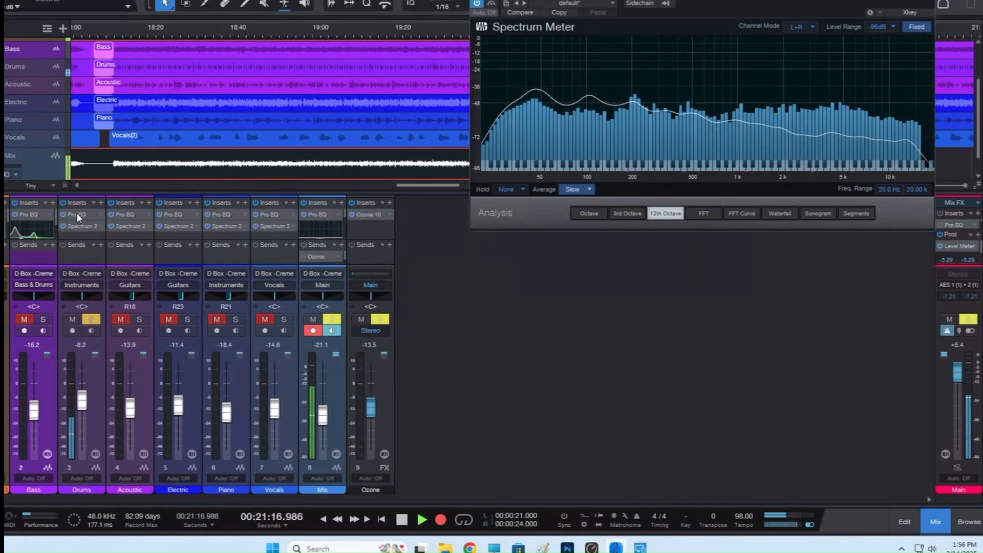
click(76, 215)
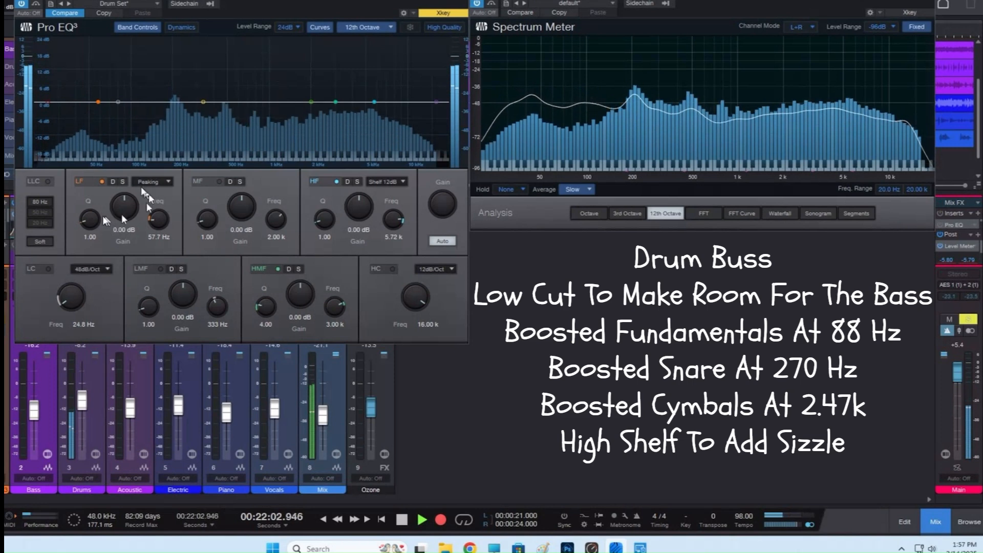
Switch the Drums Pro EQ to its edited curve, set the LMF gain to 3.97 dB at 247 Hz, and close the EQ.
click(67, 13)
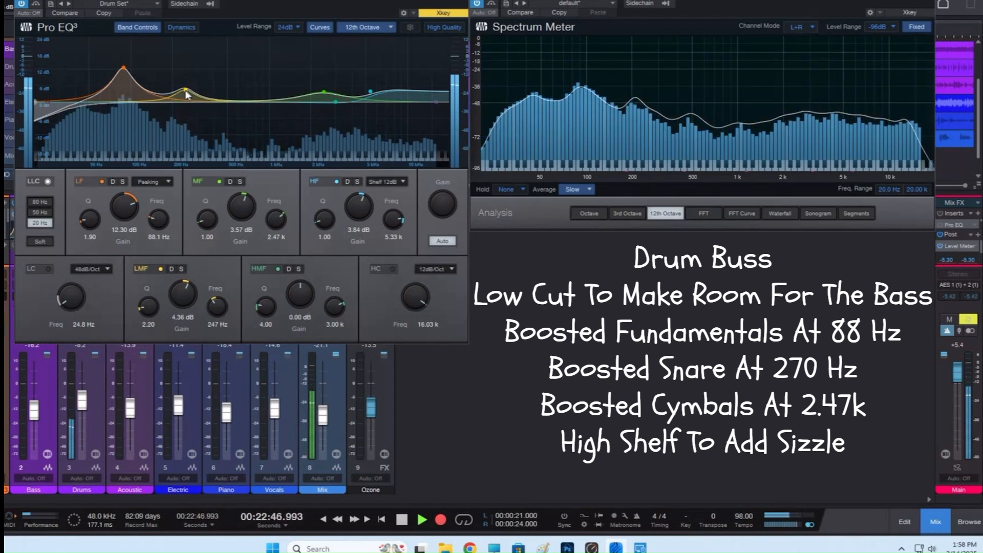
mouse_move(185, 91)
mouse_down()
mouse_move(185, 41)
mouse_move(186, 90)
mouse_up()
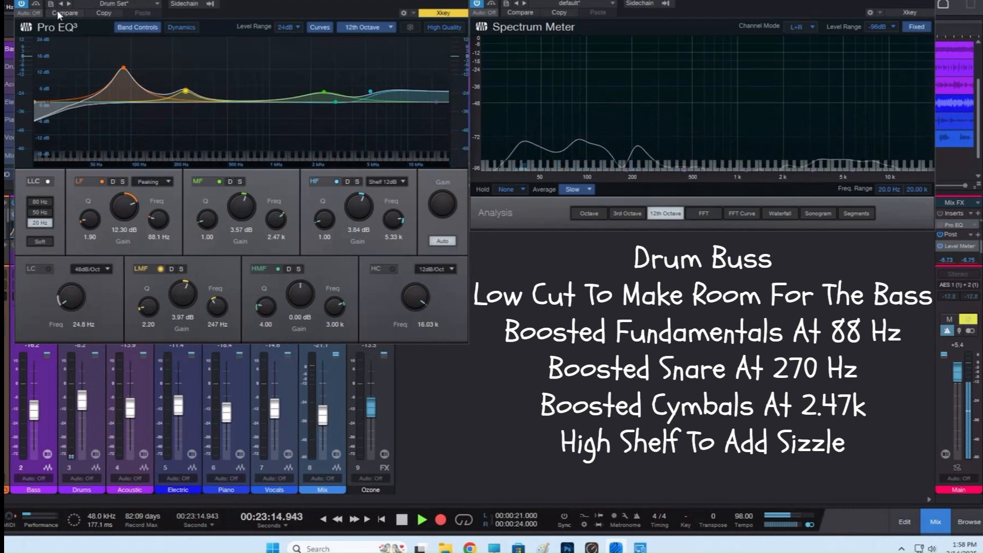
key(Escape)
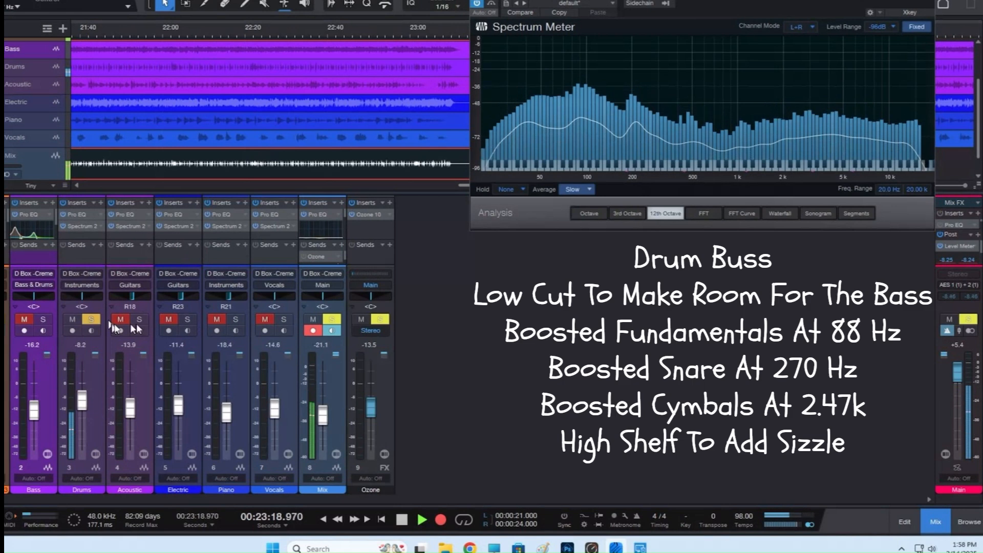
Move the solo from the Drums channel to the Acoustic channel and open the Acoustic Pro EQ.
click(90, 320)
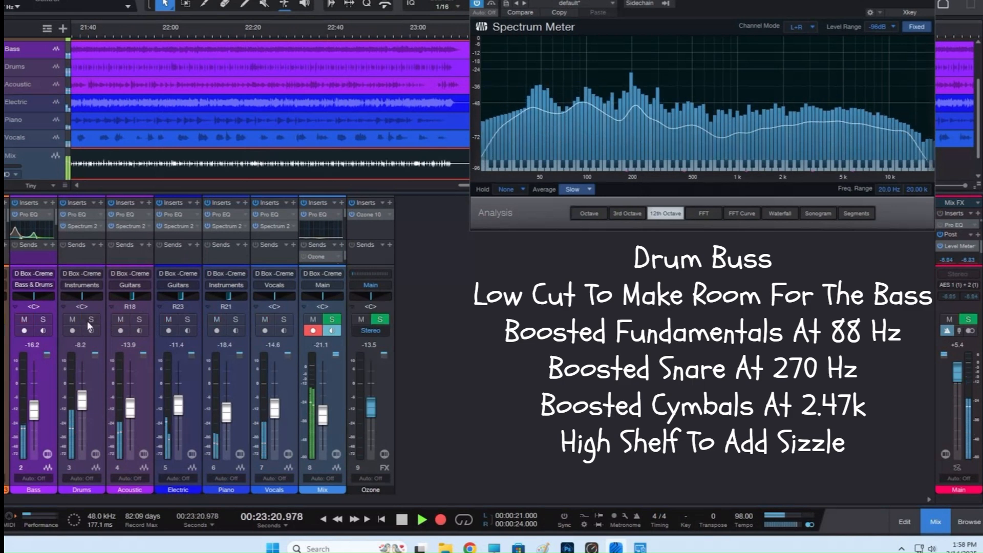
click(125, 215)
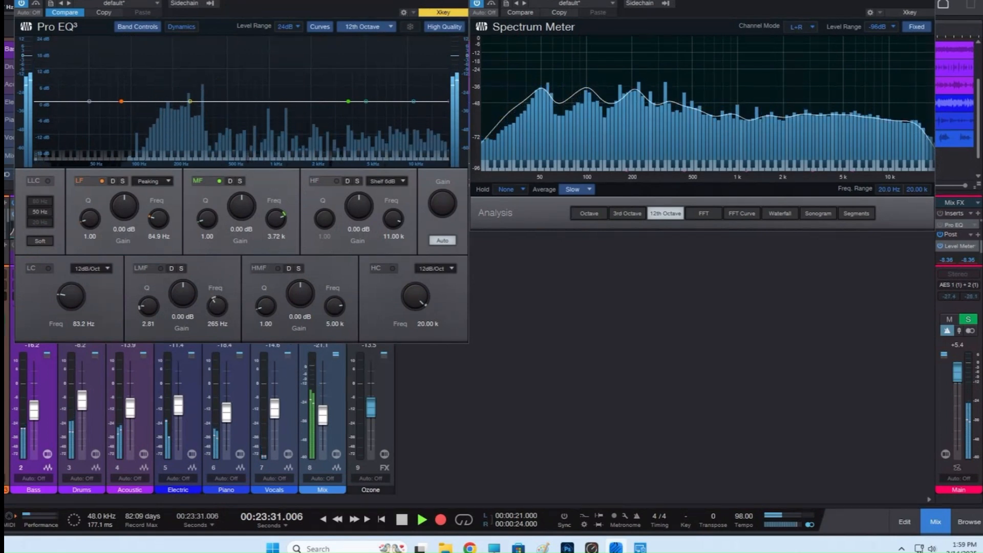
click(461, 1)
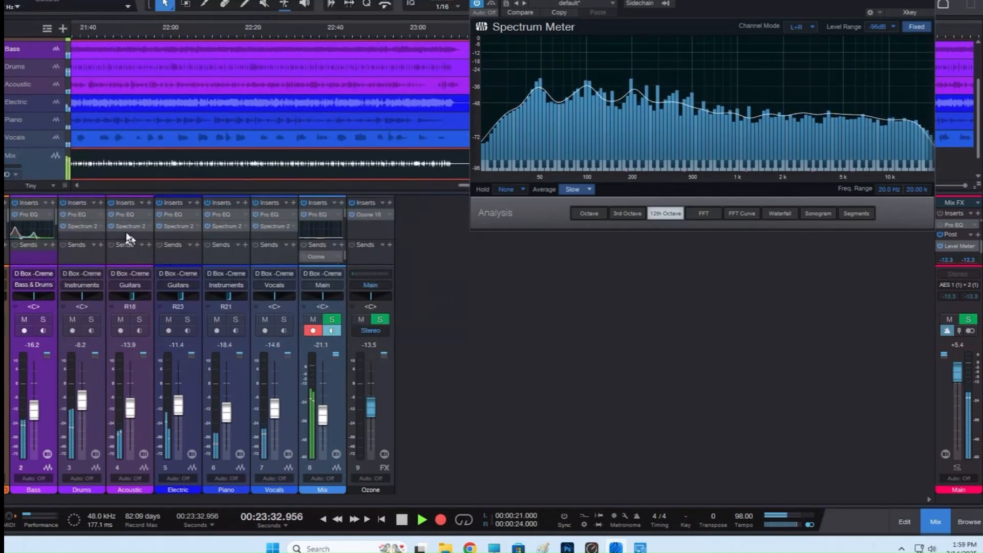
click(139, 320)
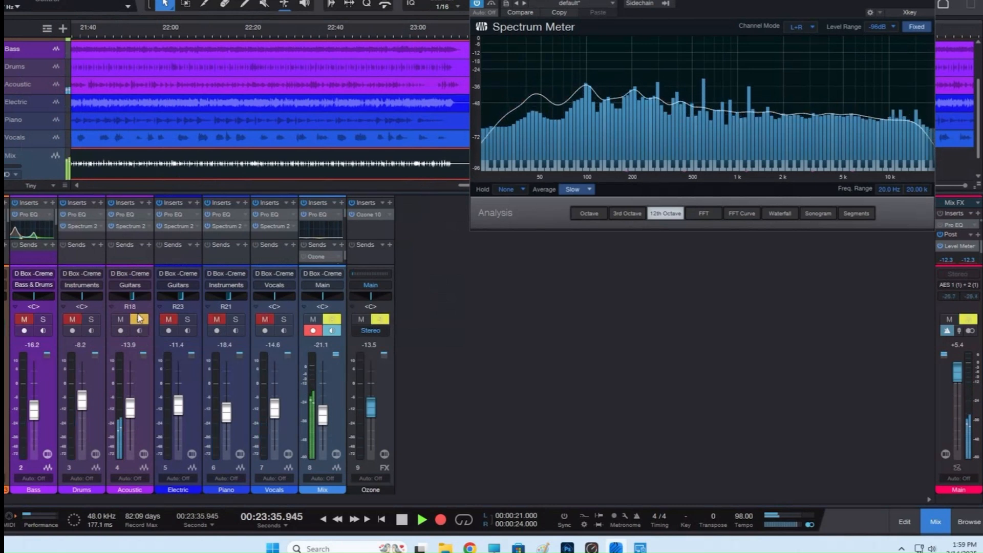
click(130, 214)
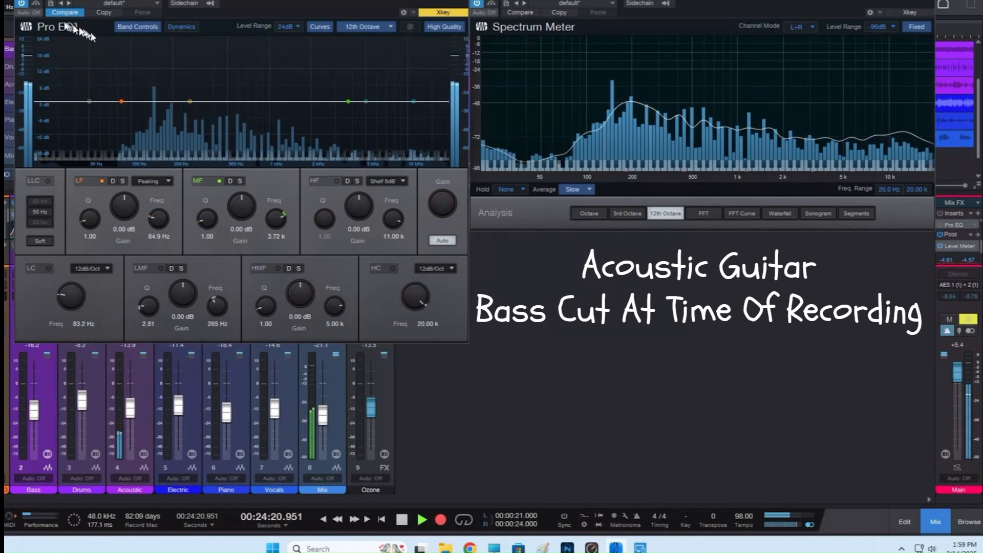
Show the Acoustic EQ's edited curve, try its LMF band at -12.50 dB, set it to 9.72 dB at 418 Hz, and close the EQ.
click(63, 13)
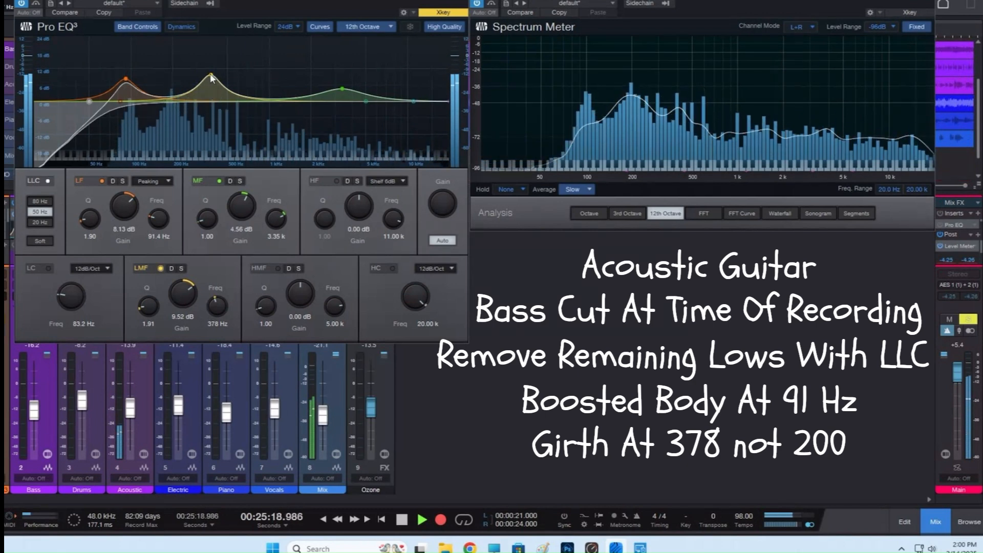
drag(212, 75, 212, 111)
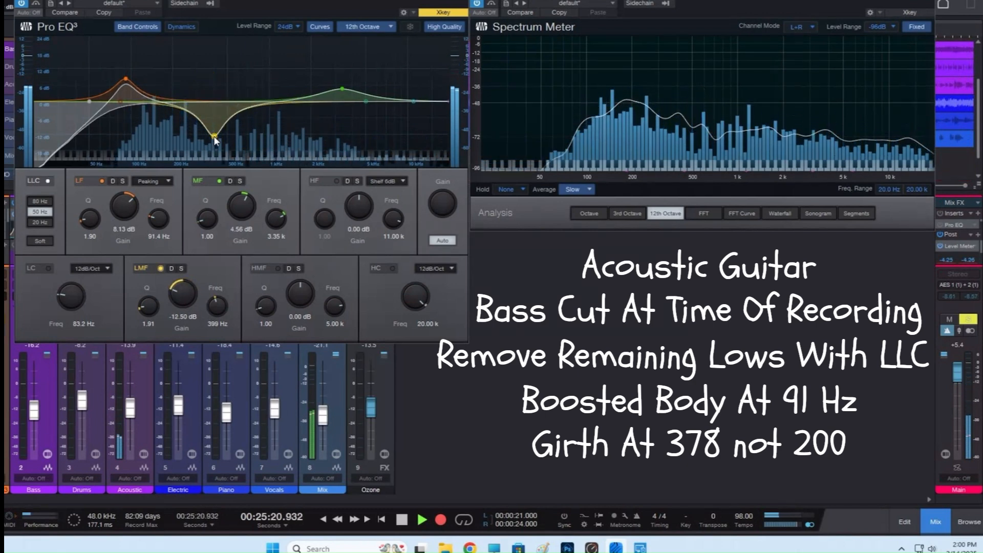
drag(215, 141, 217, 72)
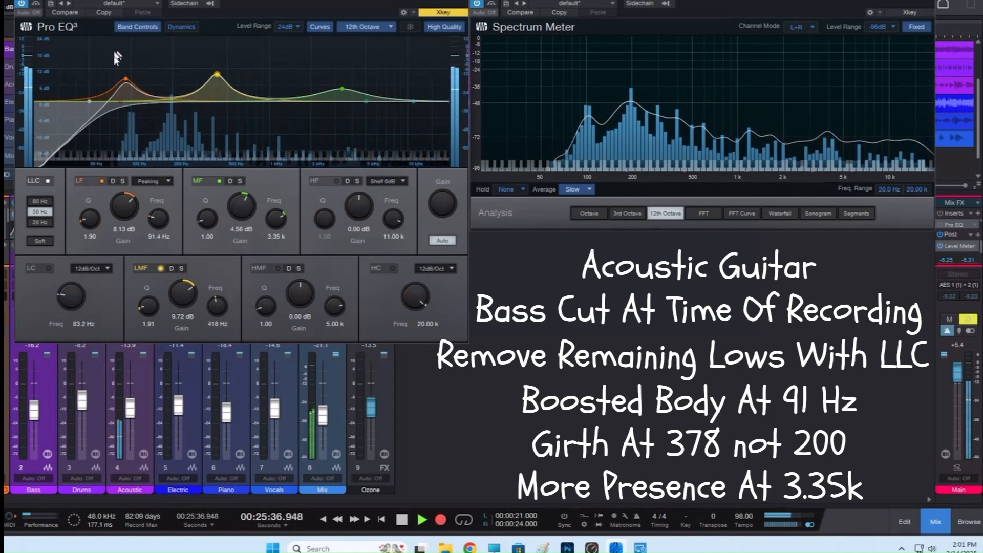
click(462, 0)
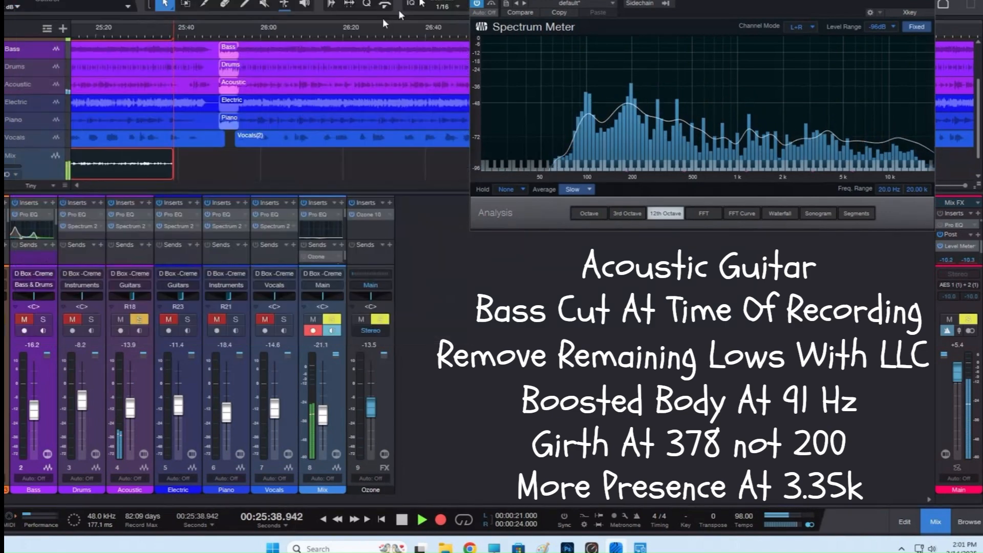
Move the solo from the Acoustic channel to the Electric channel and open the Electric Pro EQ with its edited curve active.
click(140, 319)
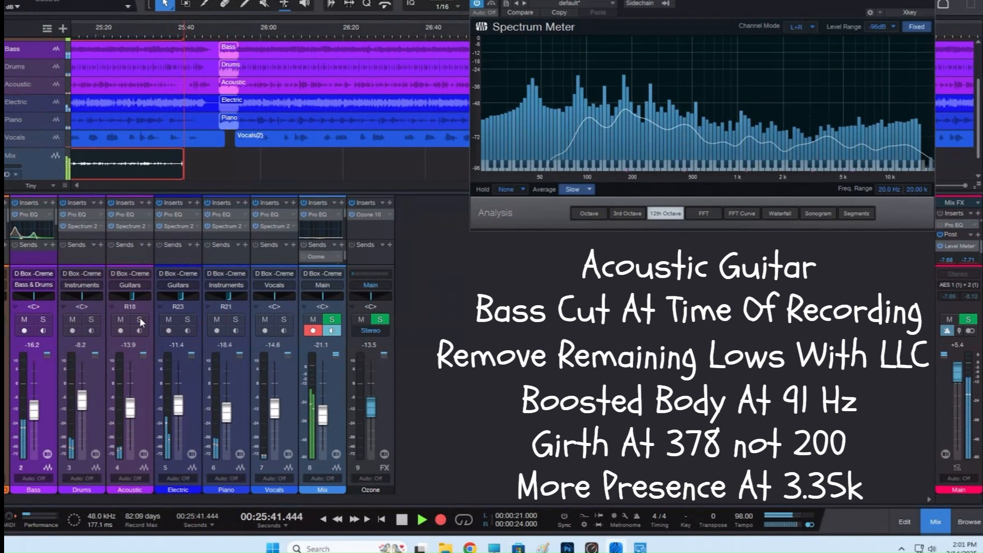
click(187, 320)
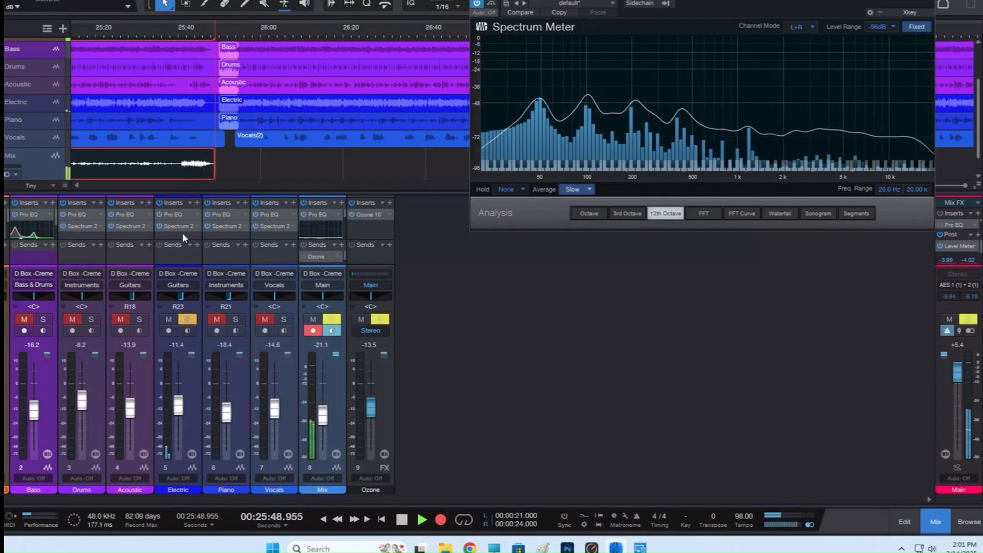
click(171, 214)
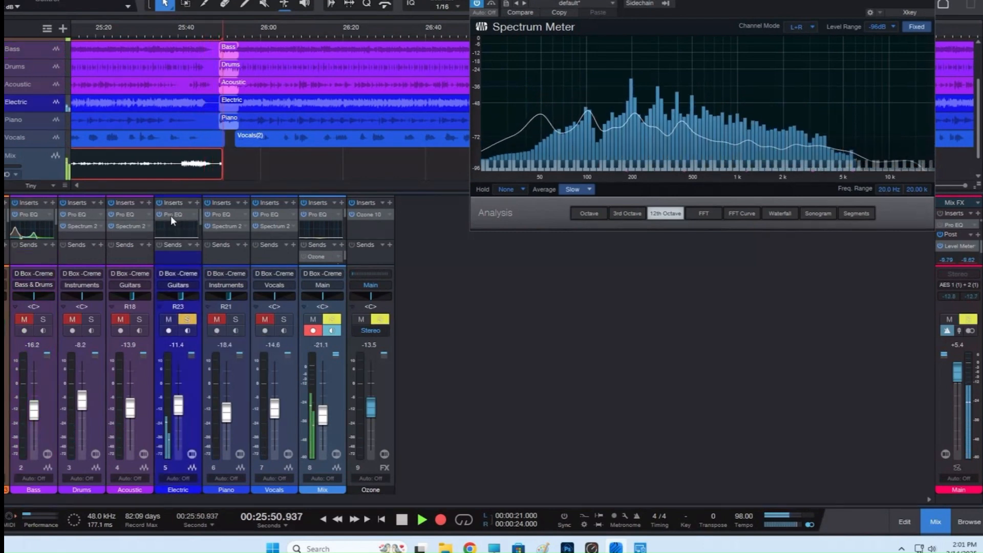
double_click(170, 214)
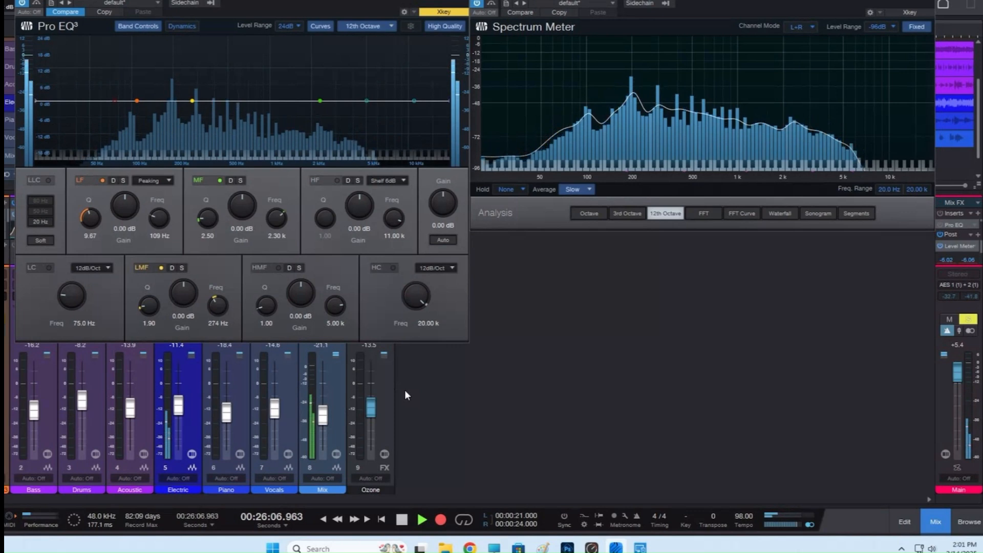
click(65, 12)
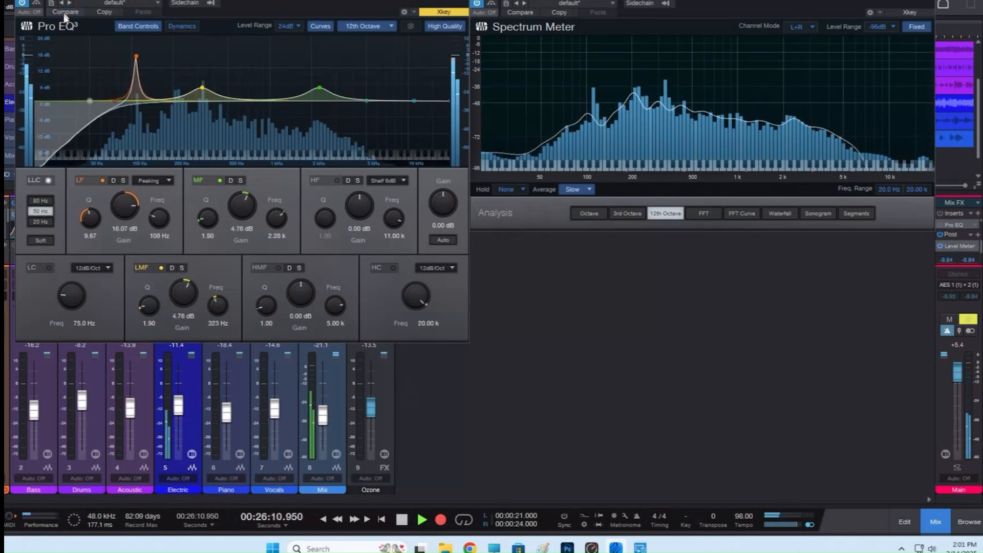
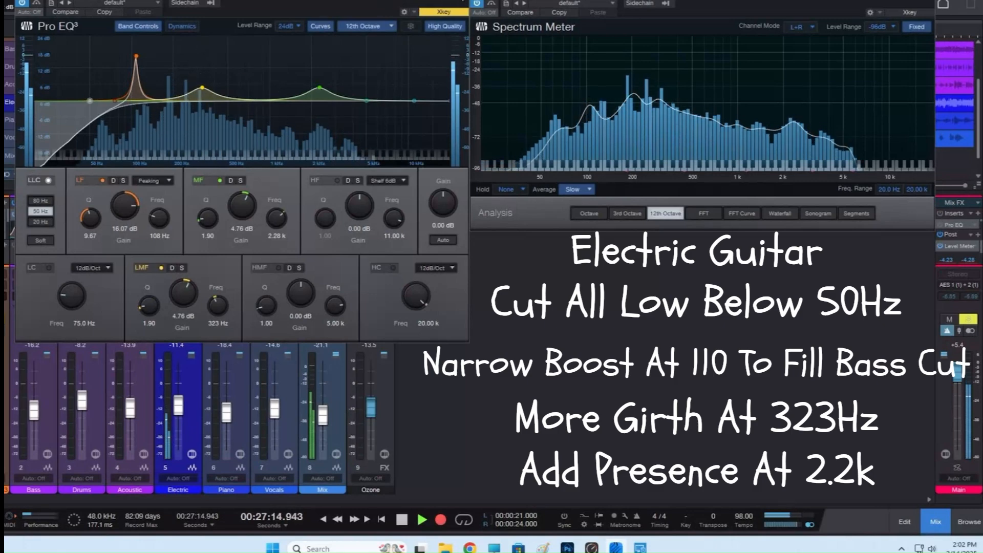
Close the Electric channel's Pro EQ and collapse its curve thumbnail in the channel's inserts.
click(462, 0)
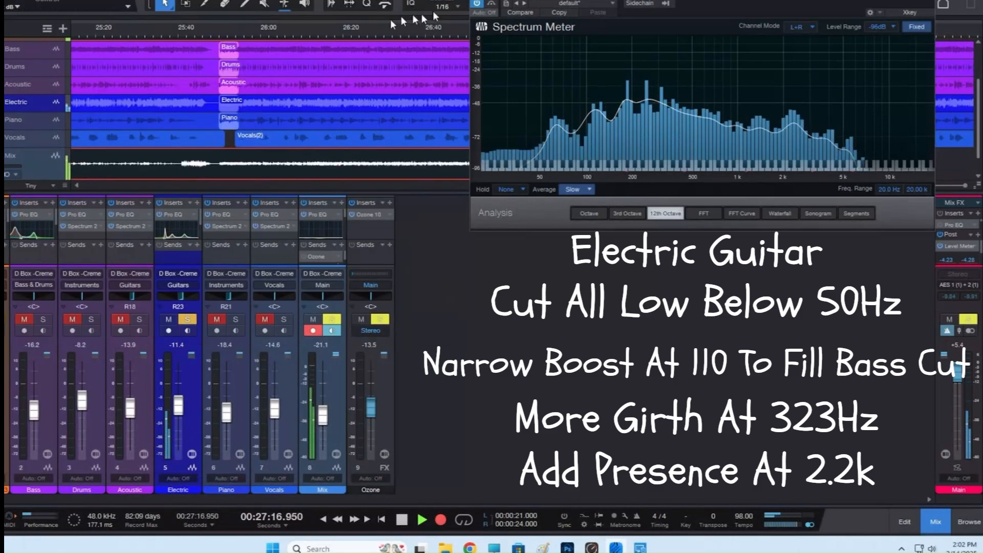
right_click(192, 213)
click(201, 239)
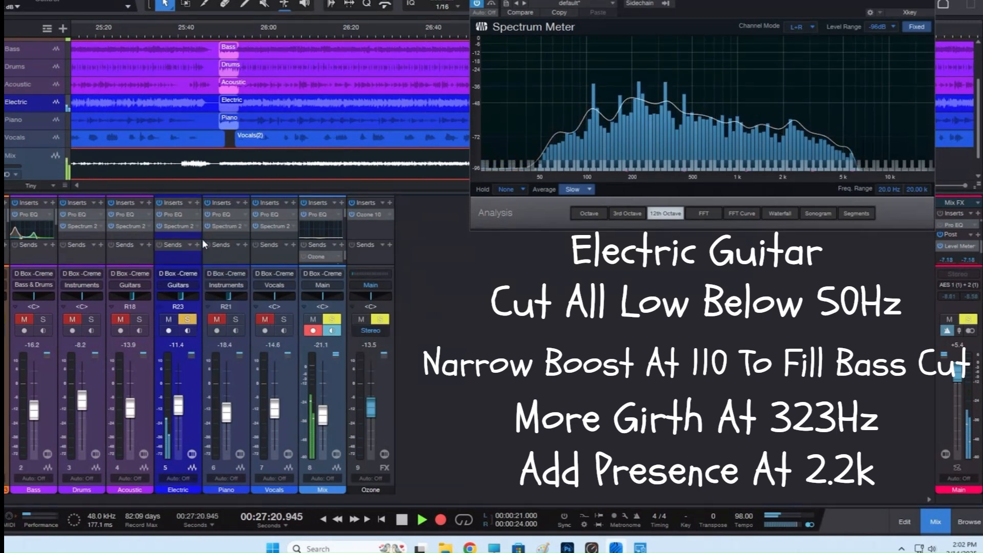
Move the solo from the Electric channel to the Piano channel and open the Piano Pro EQ.
click(188, 319)
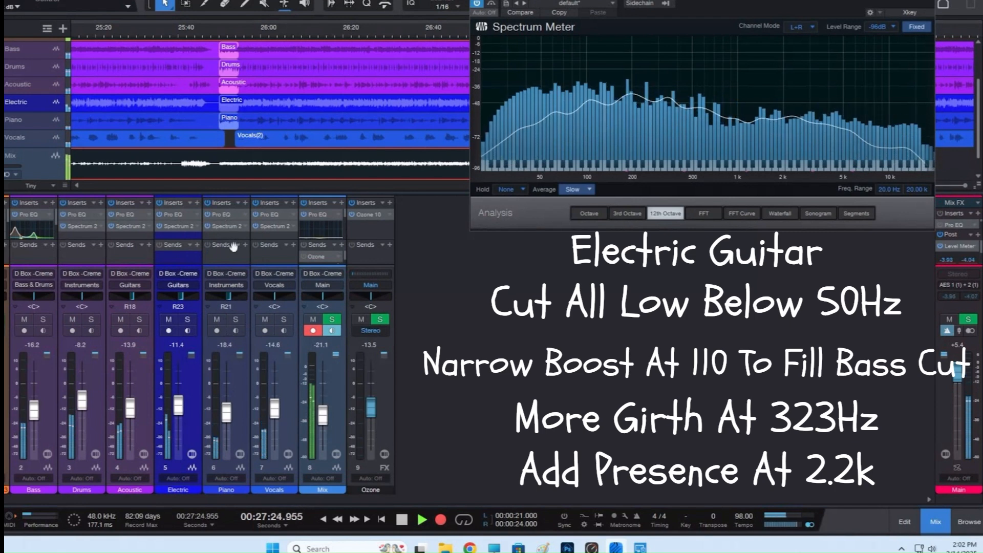
click(236, 320)
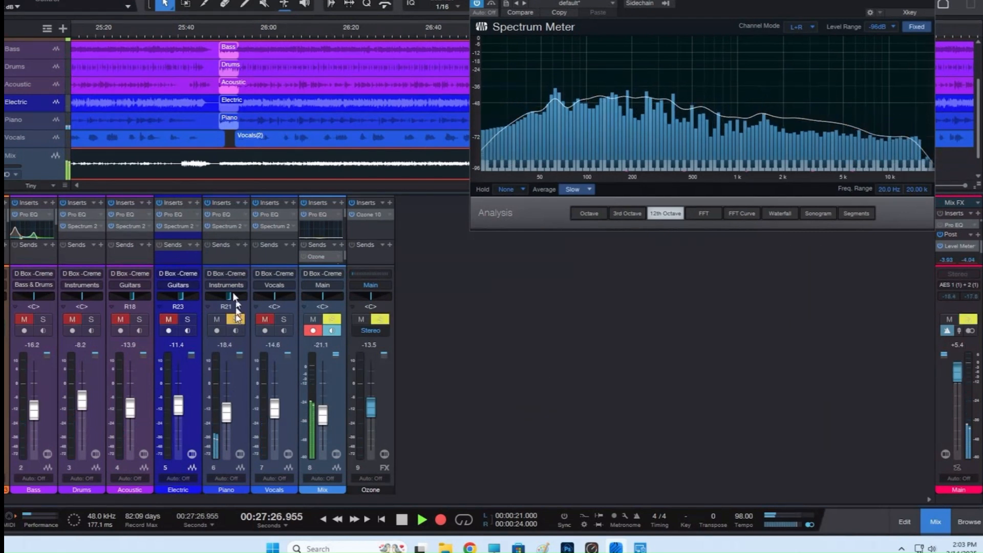
click(226, 215)
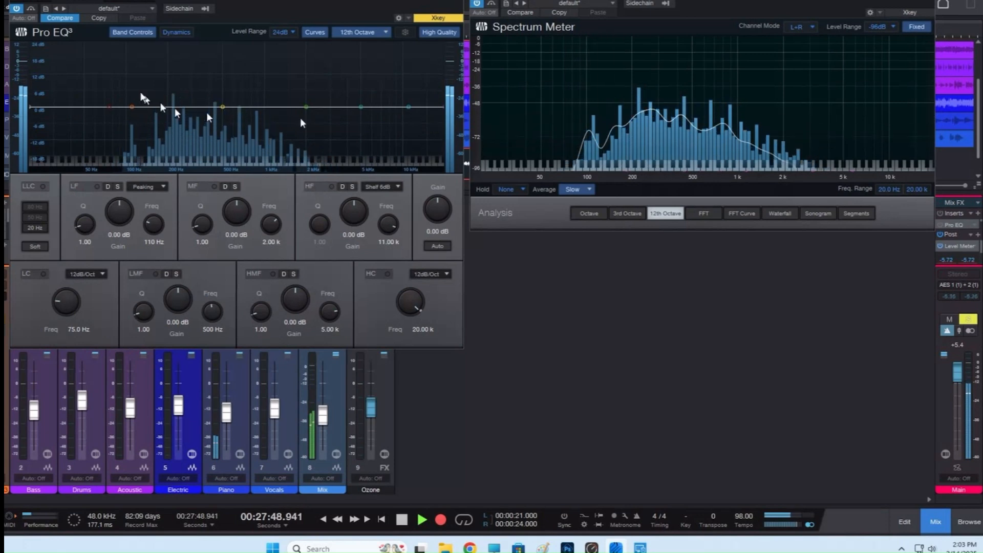
Compare the Piano Pro EQ's flat and edited curves, leave the edited curve active, and close the EQ.
click(55, 18)
click(55, 18)
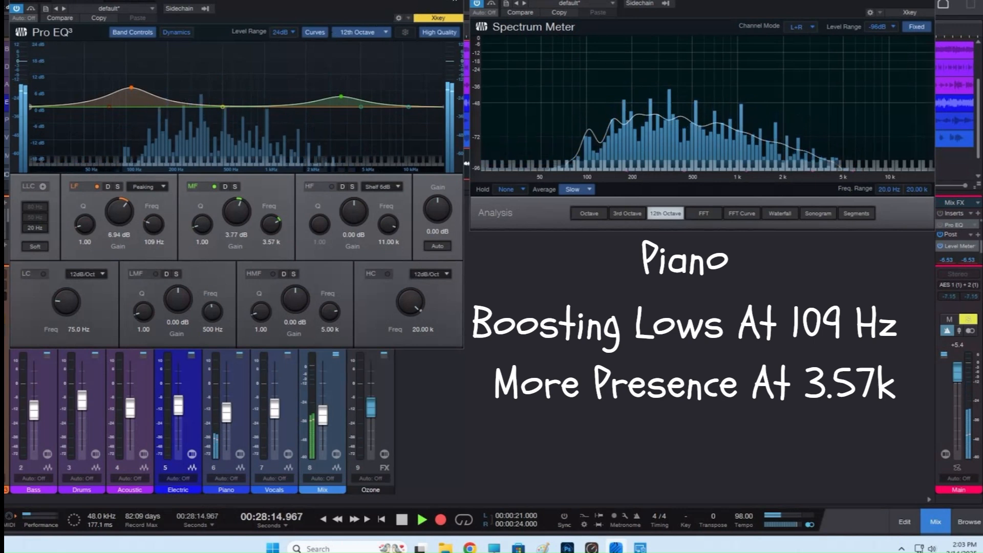
key(Escape)
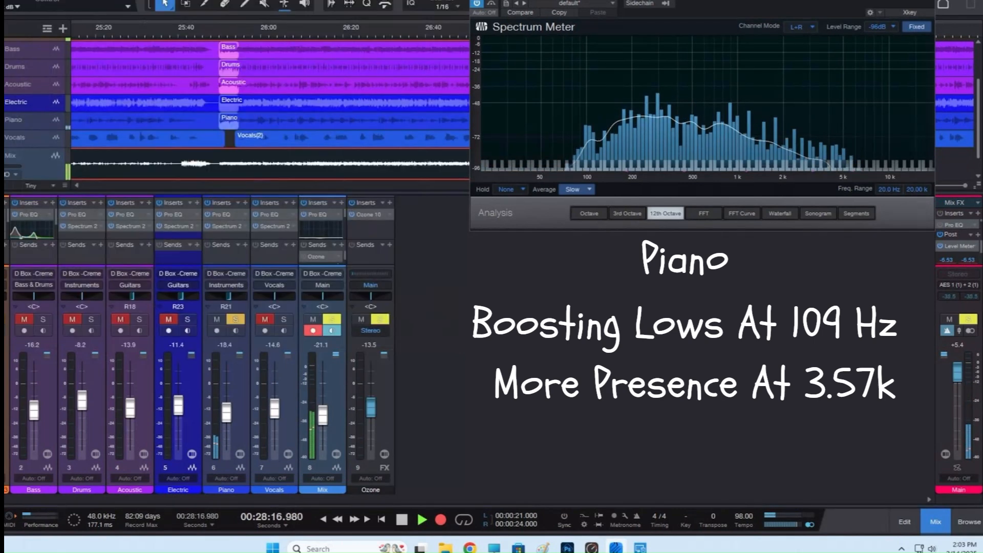
Move the solo from the Piano channel to the Vocals channel, open the Vocals Pro EQ, and place its window beside the Spectrum Meter.
click(235, 319)
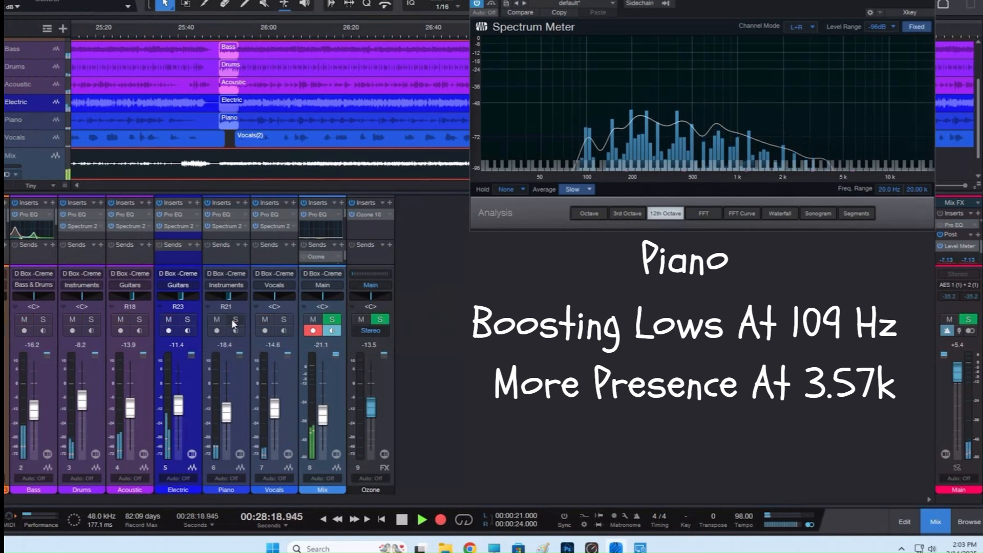
click(285, 320)
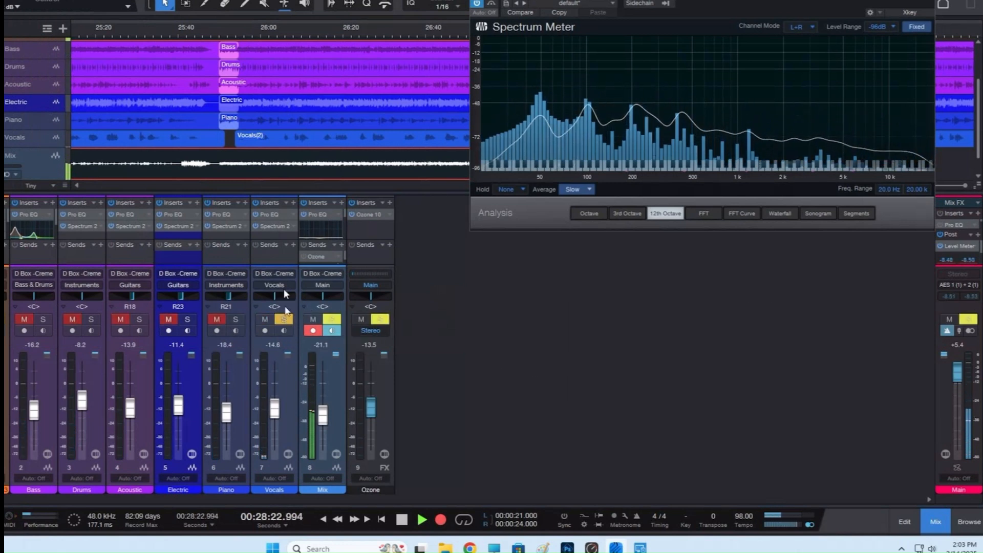
click(266, 214)
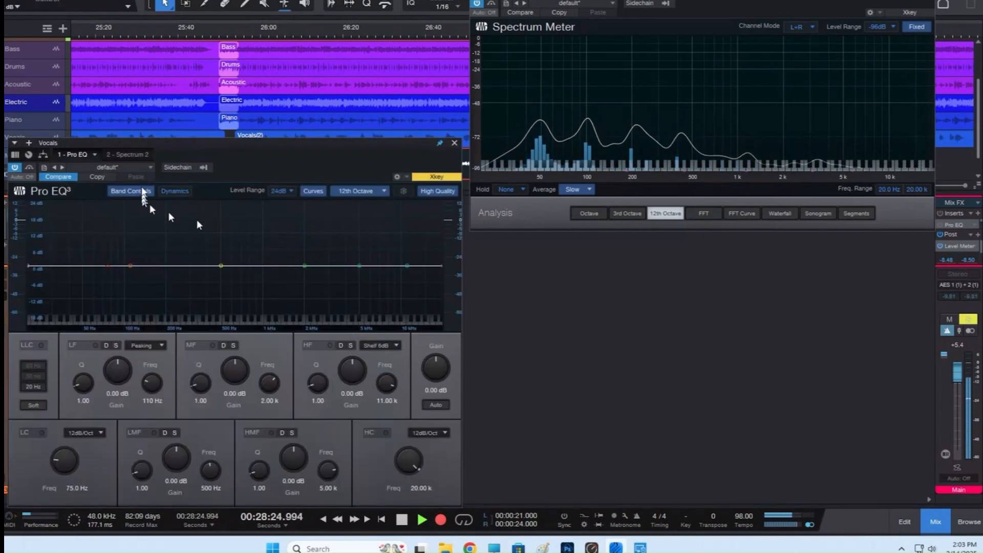
drag(192, 146, 194, 0)
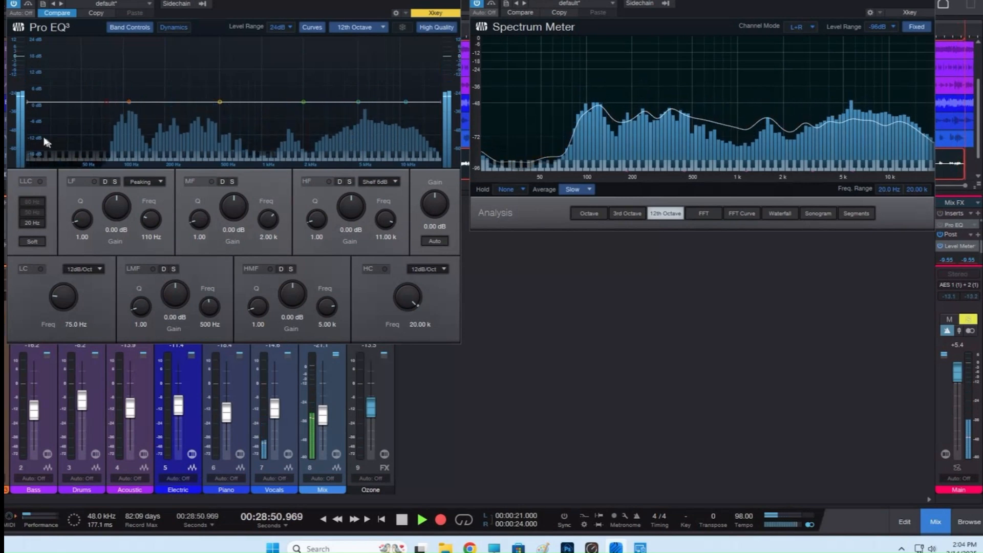
Show the Vocals EQ's edited curve, try its MF band at 24.00 dB, and set it to 9.72 dB at 2.52 kHz.
click(58, 14)
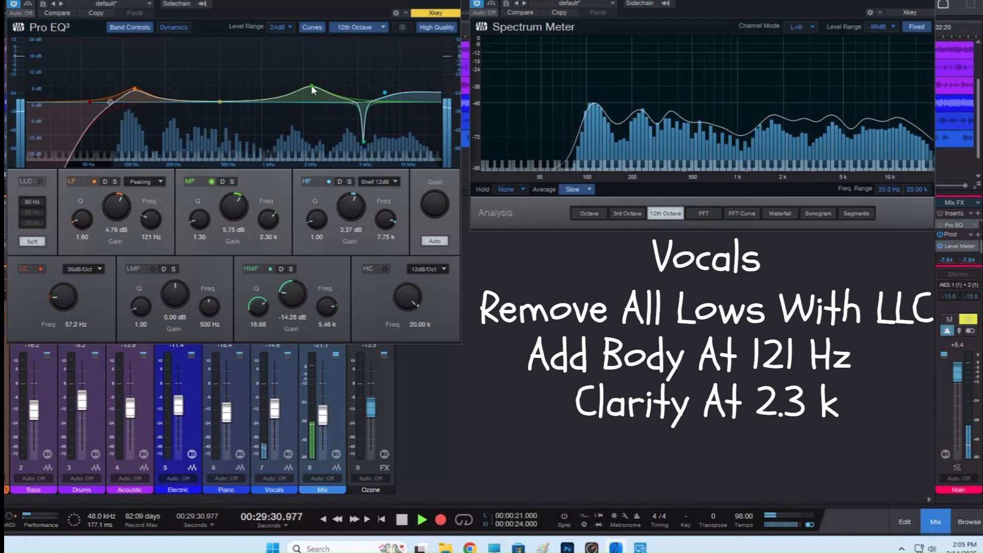
drag(311, 86, 315, 29)
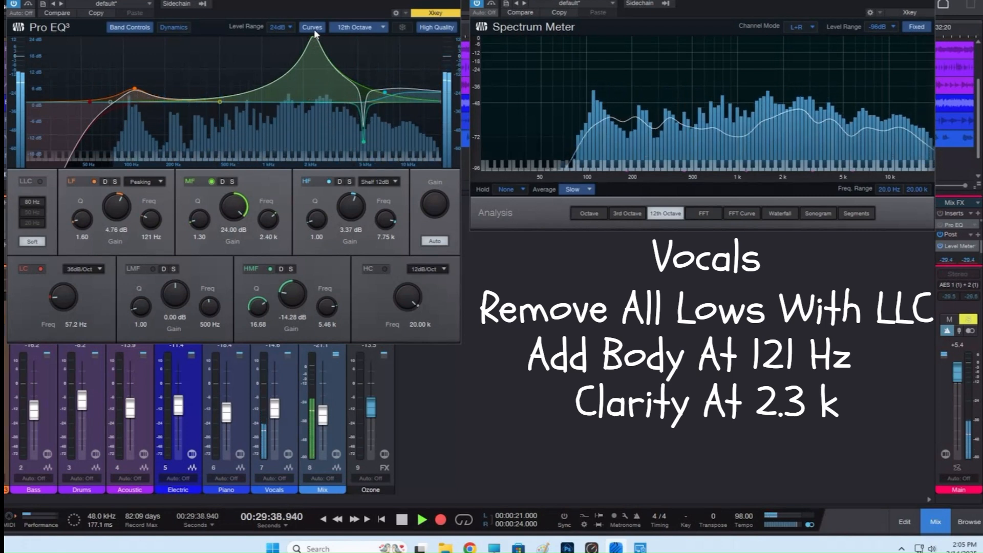
drag(315, 32, 317, 80)
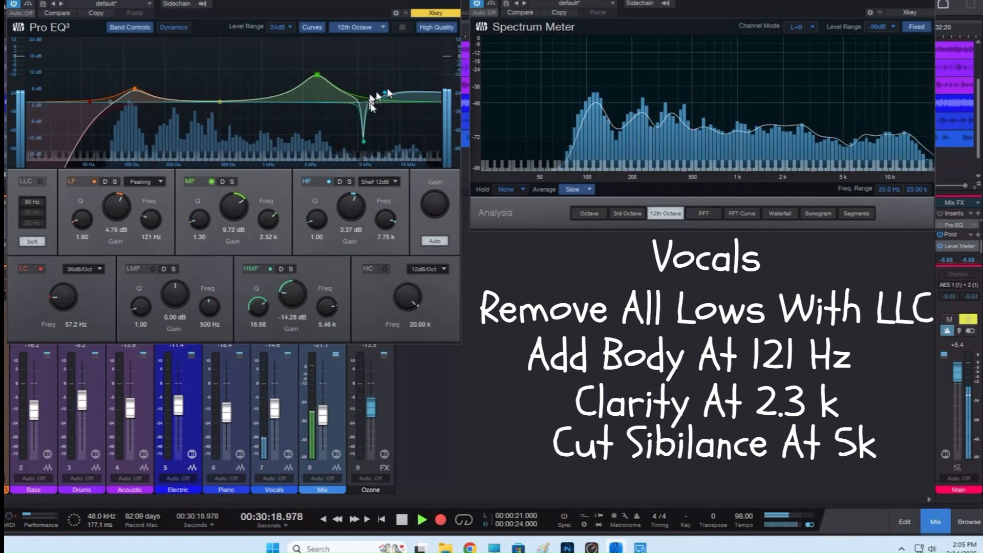
Compare the Vocals Pro EQ's flat and edited curves several times during playback, ending on the edited curve.
click(53, 13)
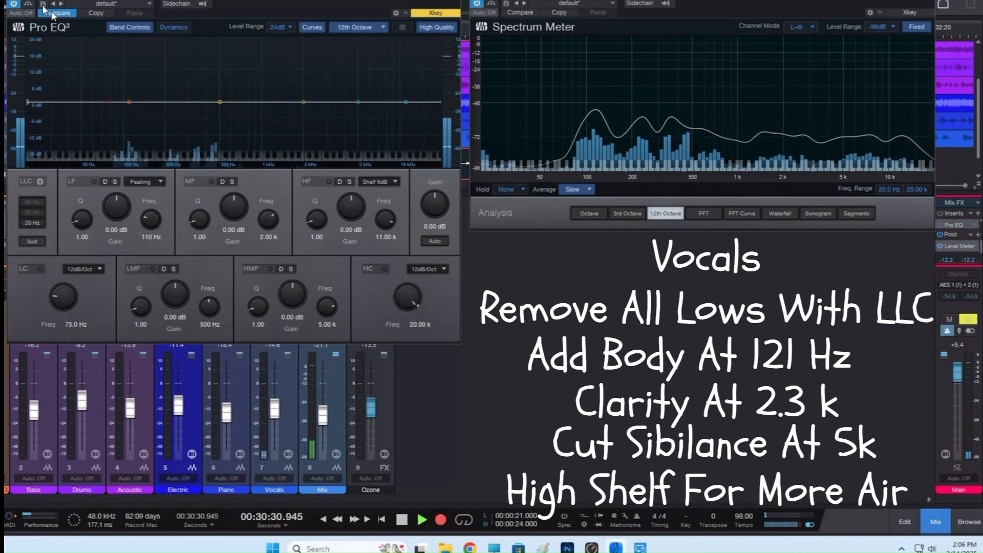
click(44, 8)
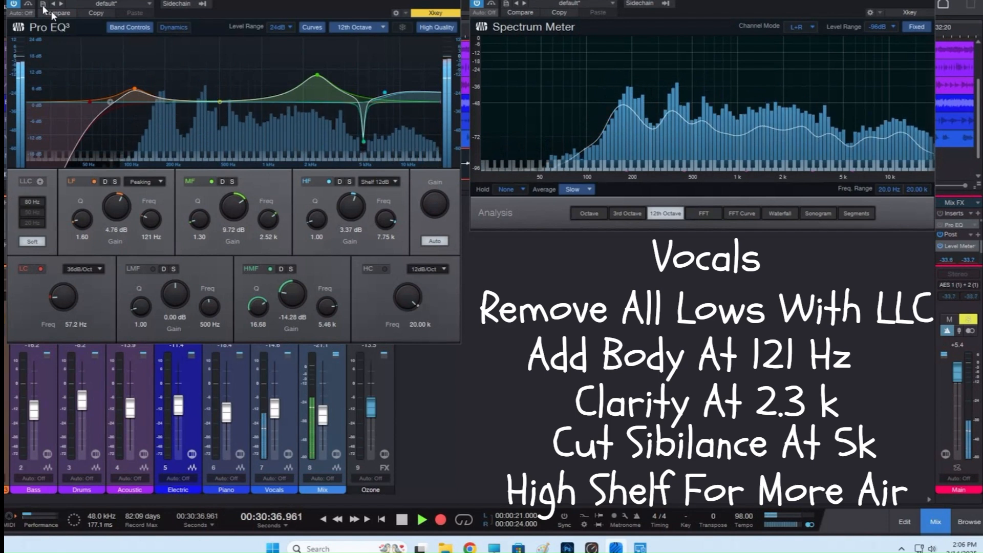
click(45, 9)
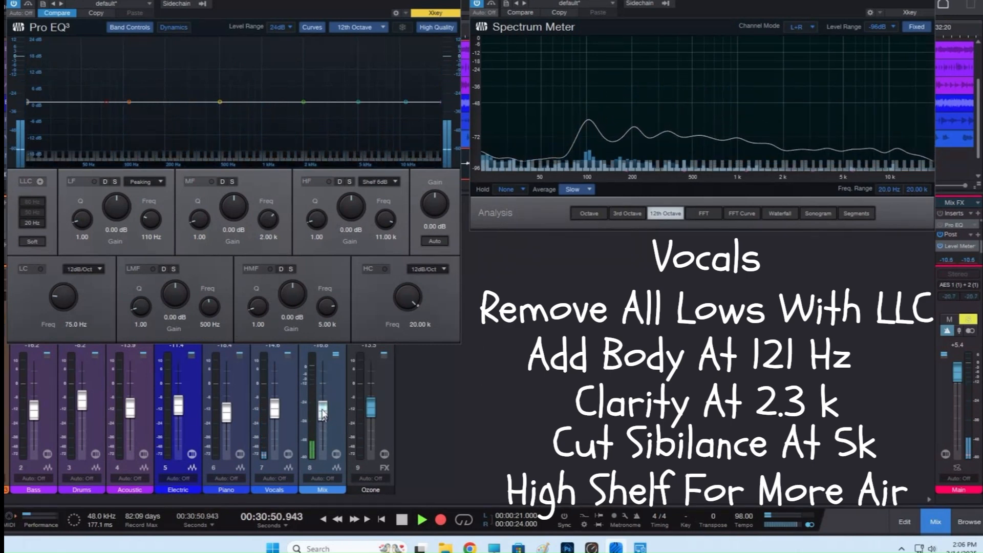
click(54, 12)
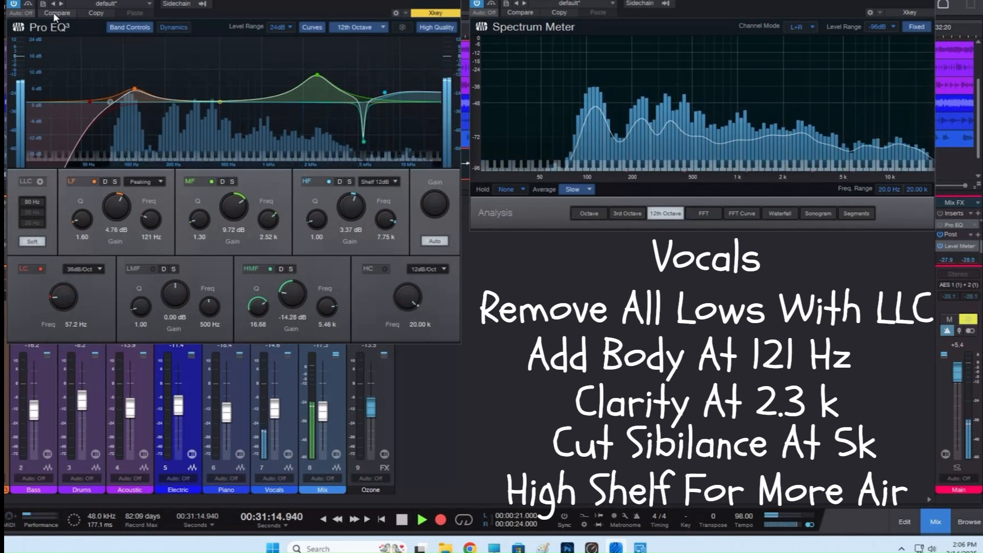
click(53, 12)
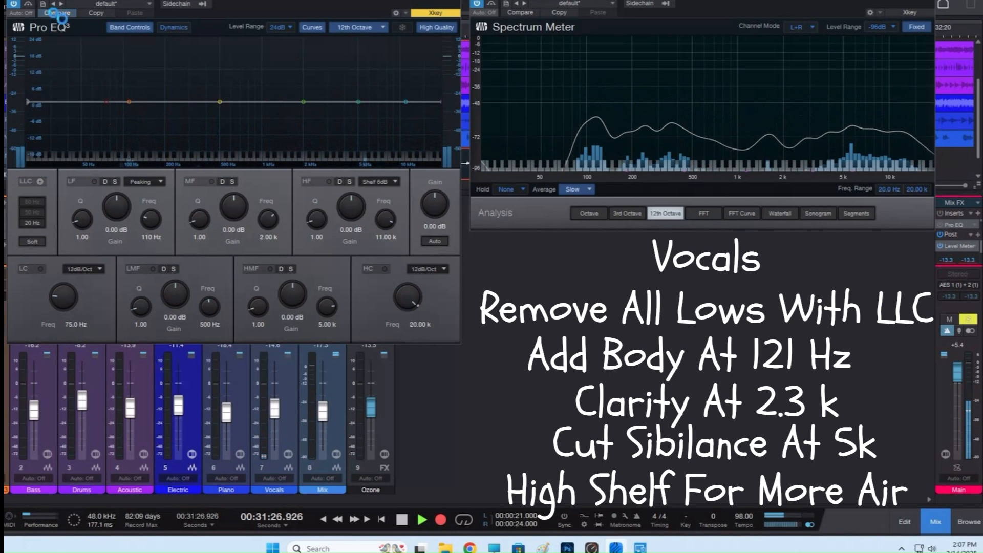
click(53, 13)
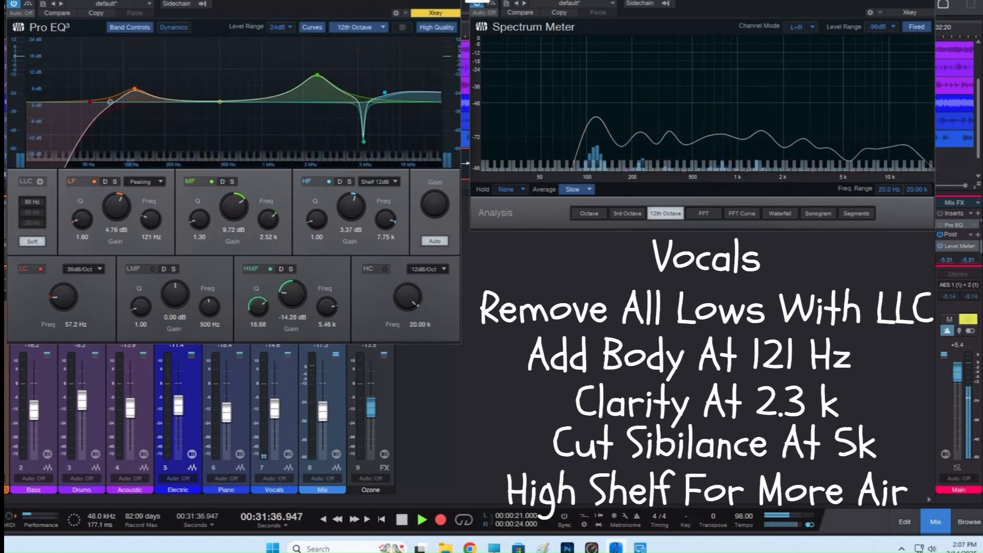
Close the Vocals Pro EQ, unsolo the Vocals channel, and open the Spectrum 2 analyzer on Vocals.
click(455, 1)
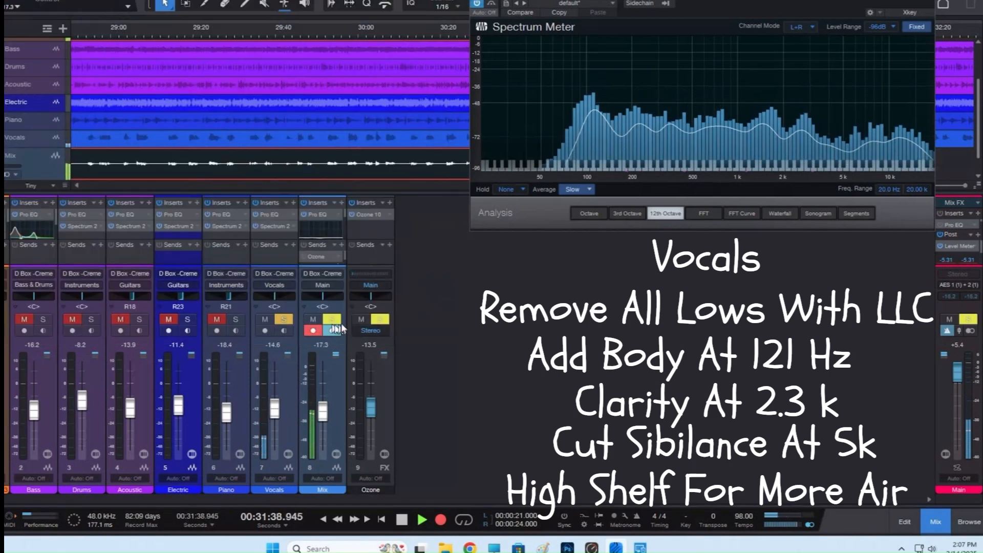
click(283, 319)
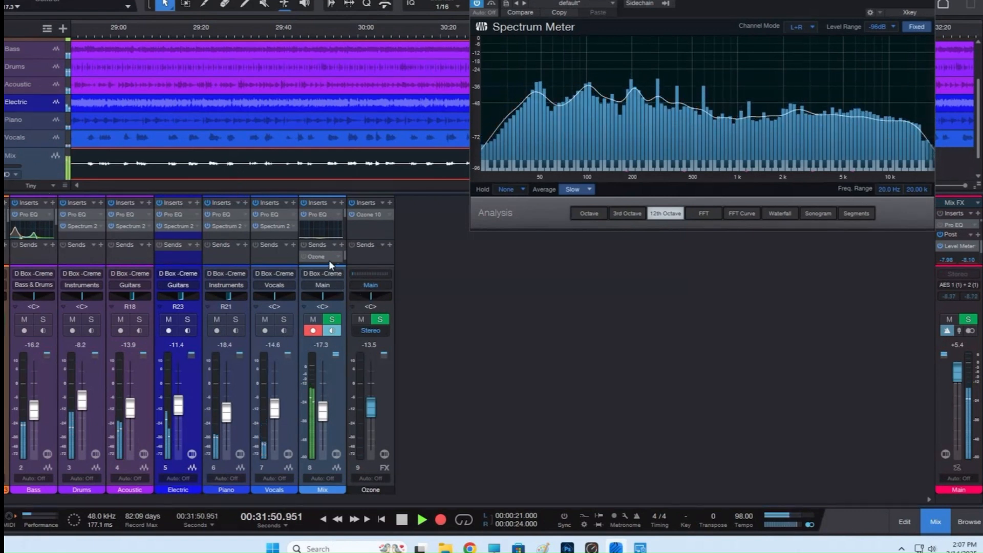
click(279, 225)
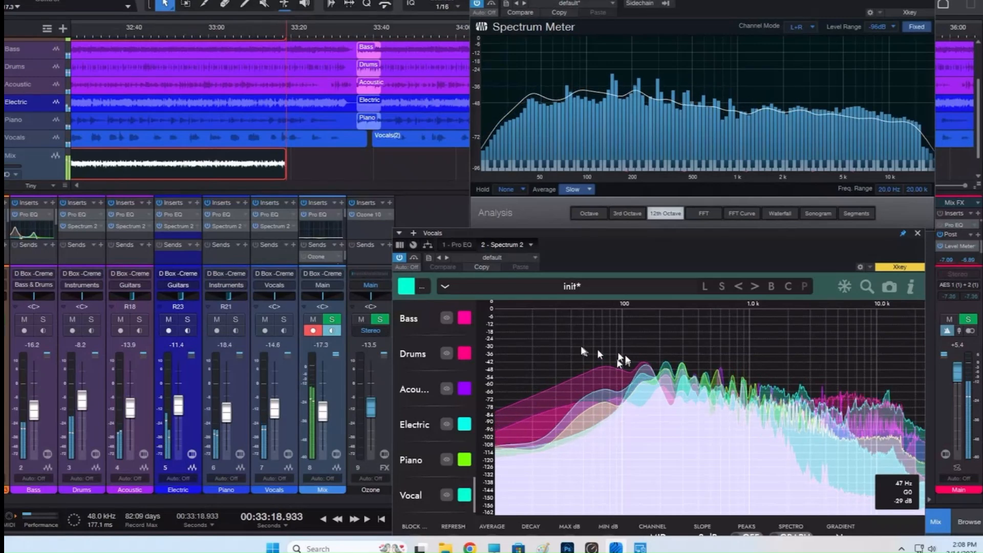
Hide the Bass and Drums spectra in the analyzer to view the remaining instruments, and show both again.
click(446, 318)
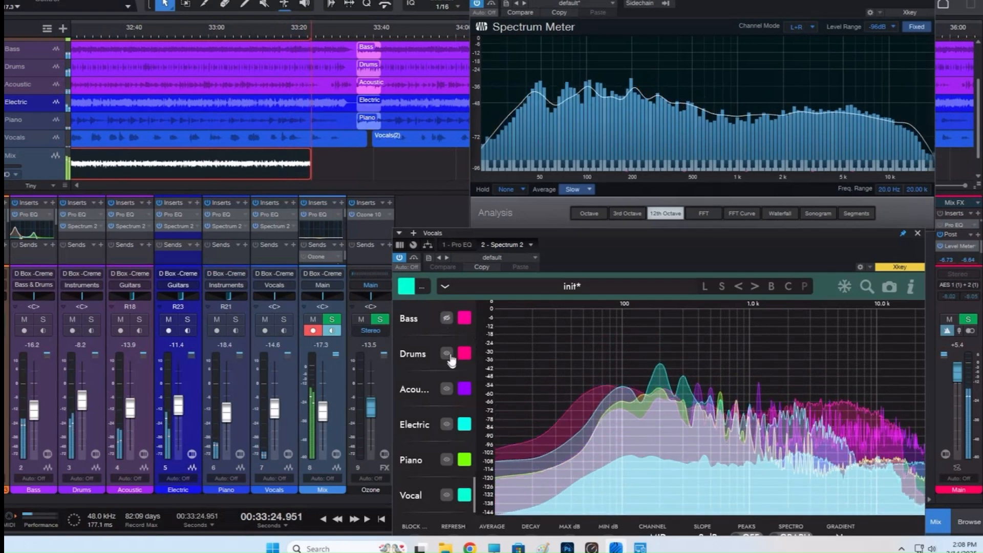
click(448, 354)
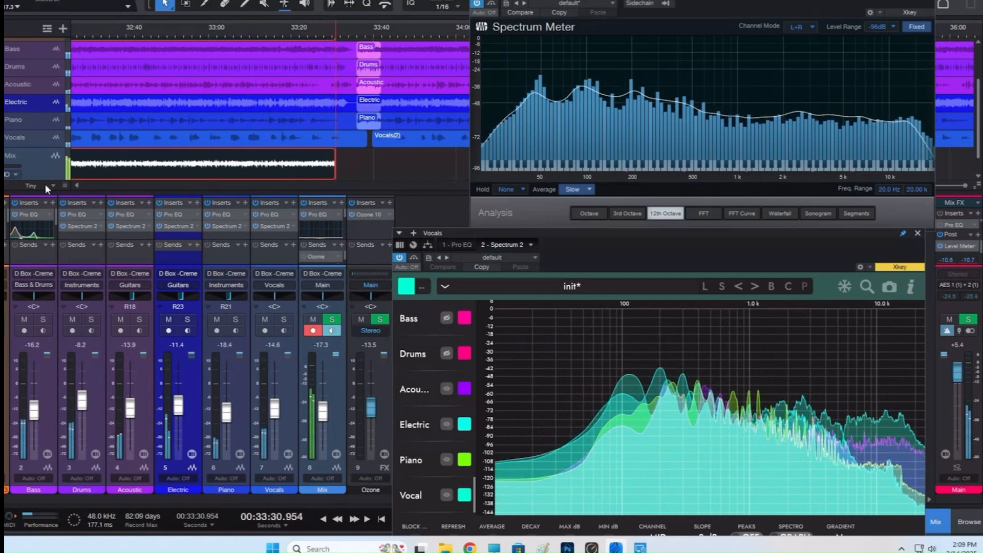
click(447, 319)
click(446, 355)
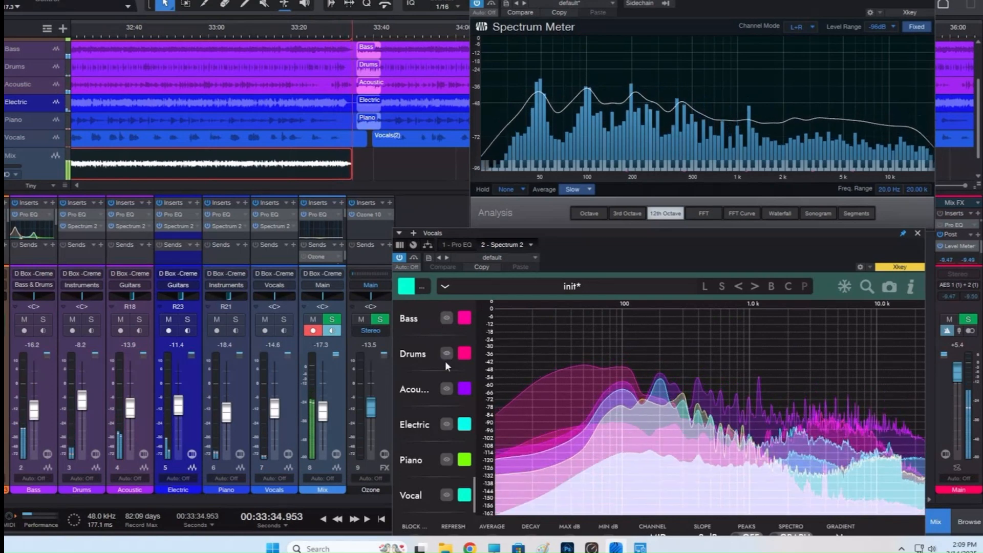
Hide the Acoustic, Electric, Piano and Vocal spectra so that only Bass and Drums are displayed.
click(445, 392)
click(446, 424)
click(447, 460)
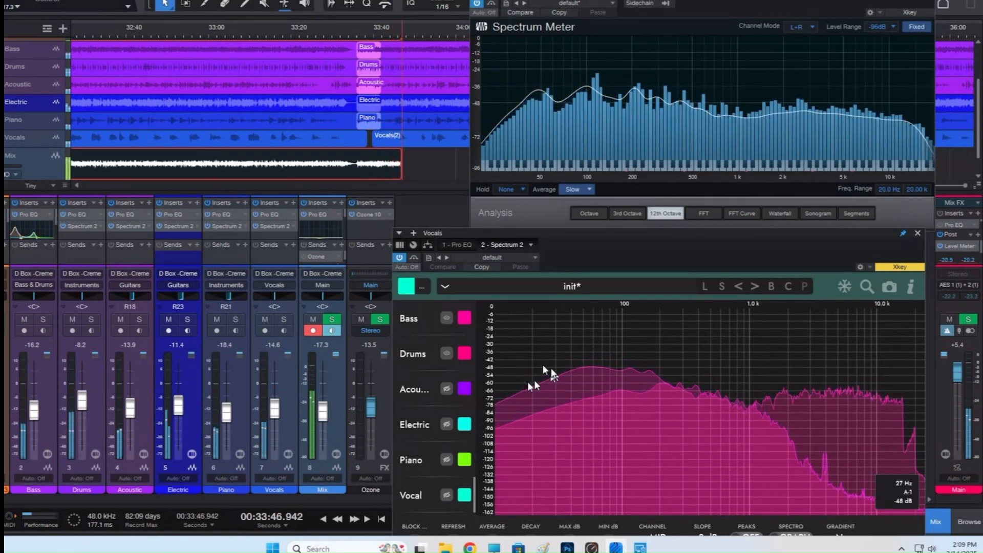
Toggle the Bass and Drums spectra to compare their frequency ranges, ending with only Drums displayed.
click(447, 319)
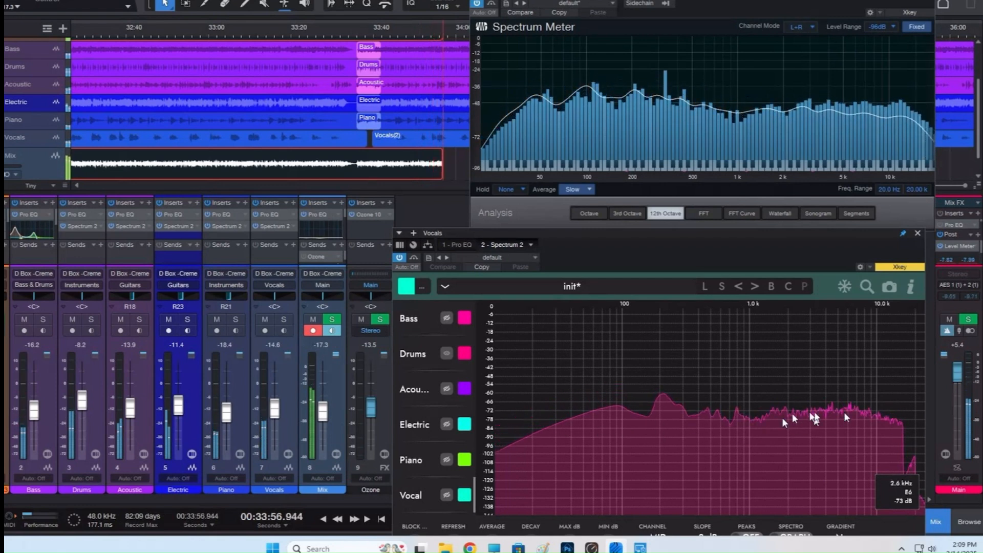
click(445, 320)
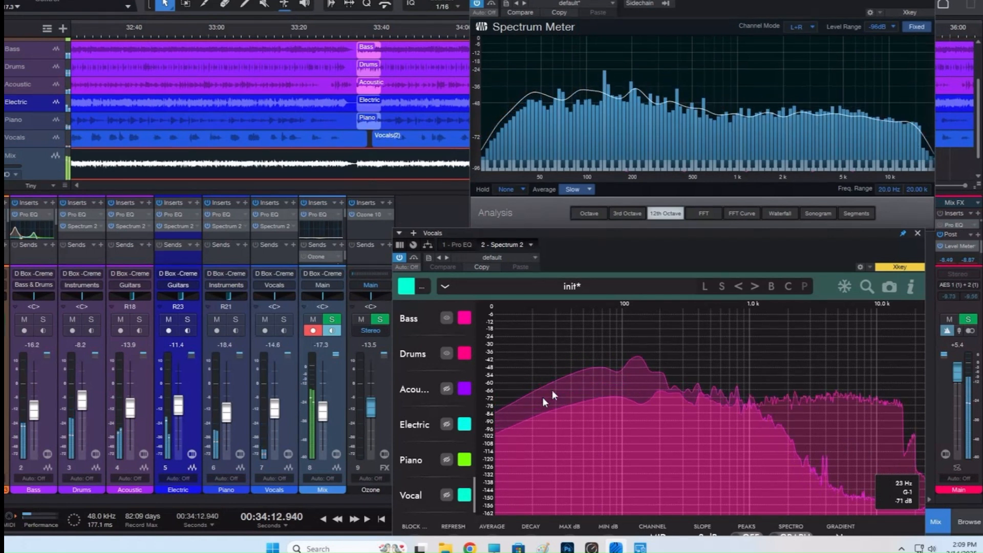
click(448, 320)
click(447, 353)
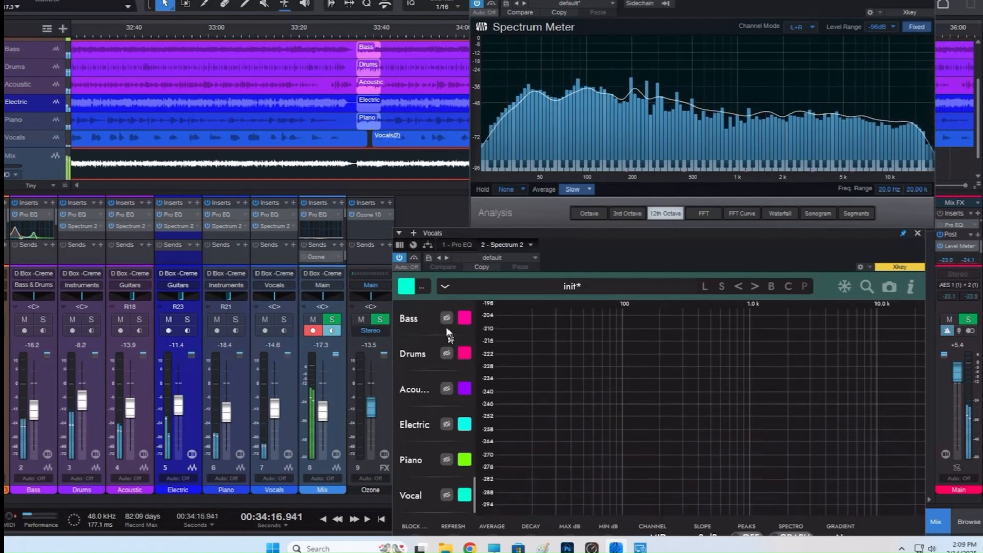
click(446, 319)
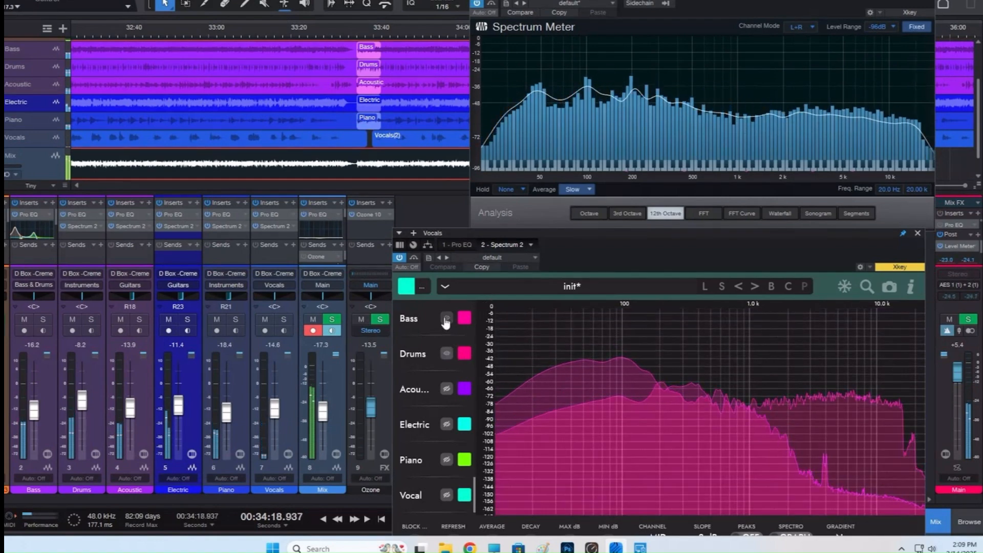
click(447, 319)
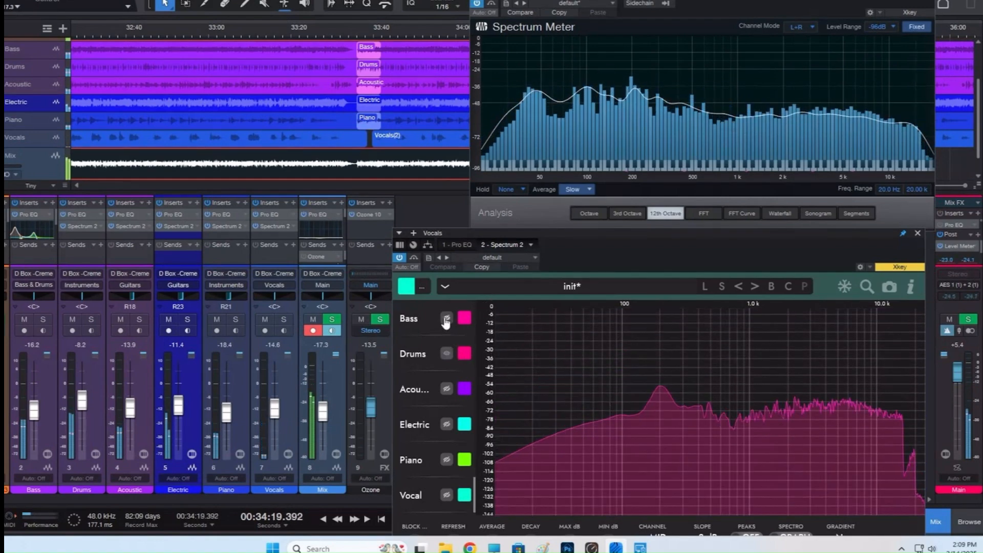
Show the Acoustic and Bass spectra and hide Drums to compare Bass against Acoustic.
click(446, 390)
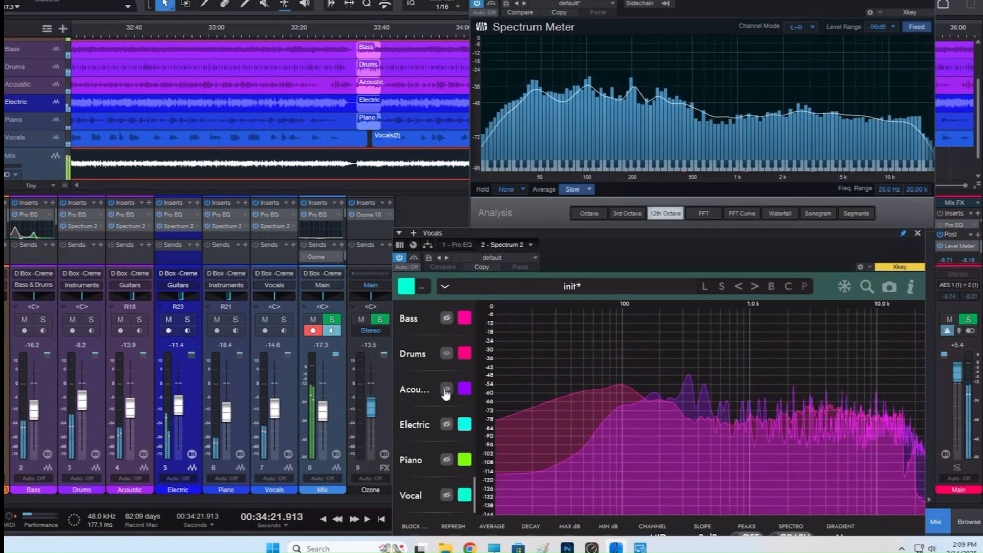
click(447, 319)
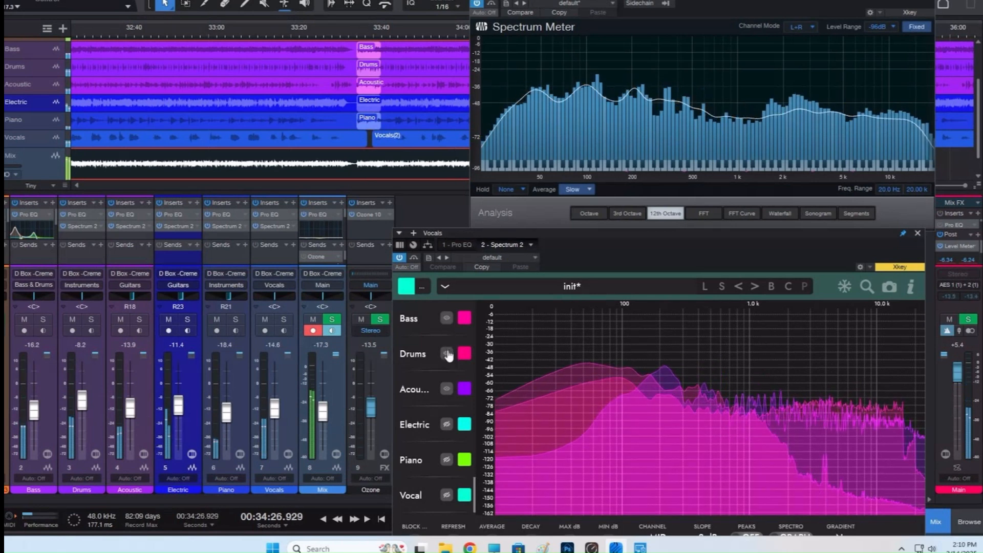
click(446, 354)
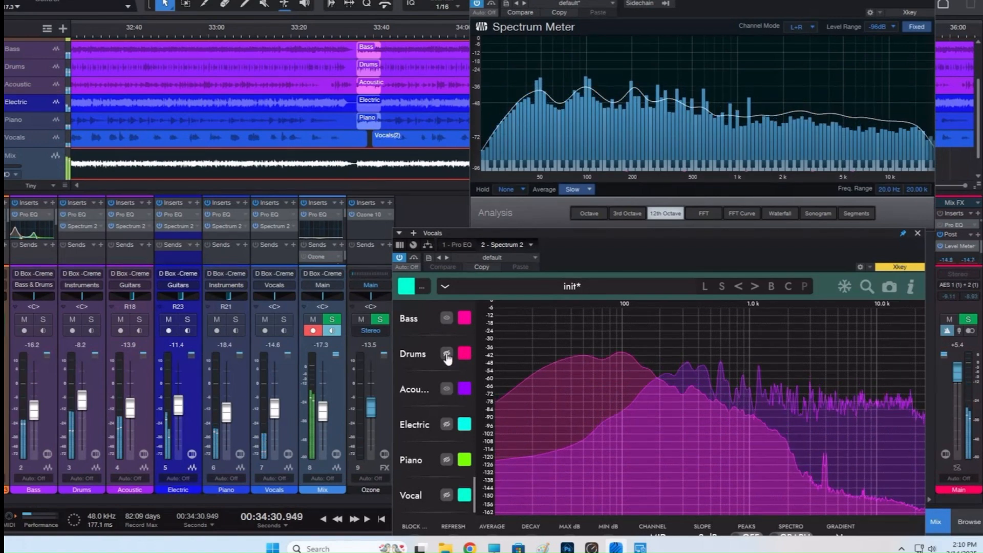
Show the Electric, Piano and Vocal spectra with Bass and Acoustic, and hide Piano and Vocal again to leave Electric added.
click(446, 425)
click(447, 460)
click(447, 496)
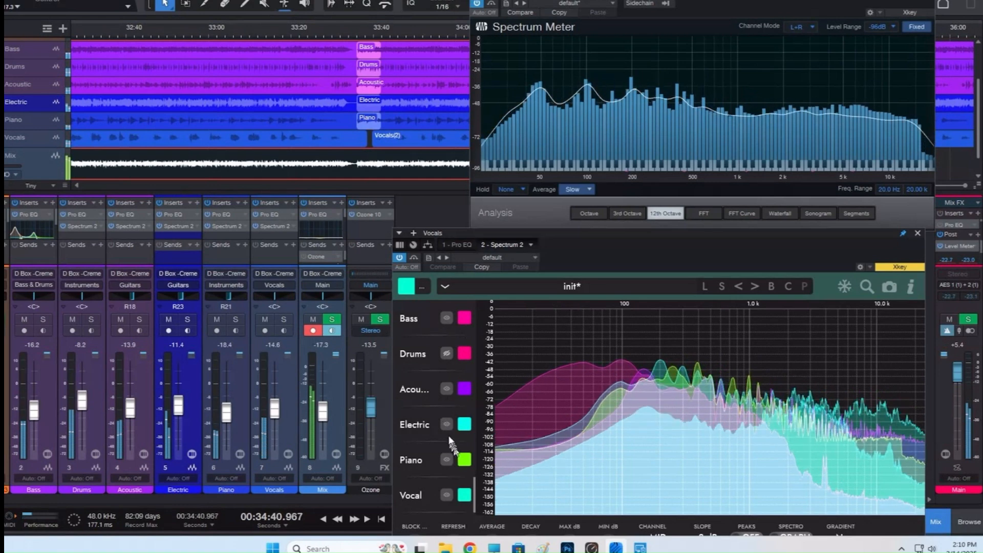
click(447, 461)
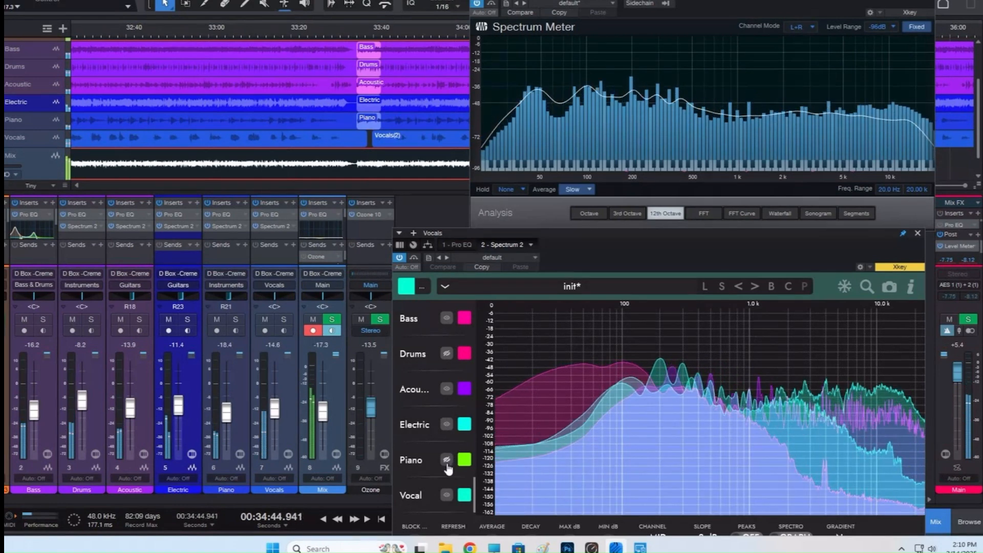
click(447, 495)
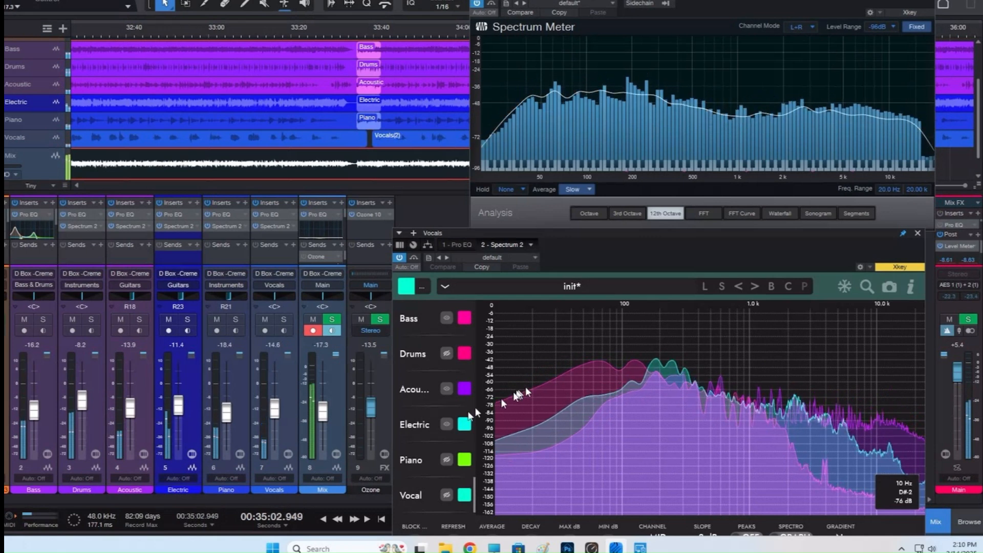
Hide and restore the Bass, Electric and Acoustic spectra one at a time to compare how they overlap.
click(445, 318)
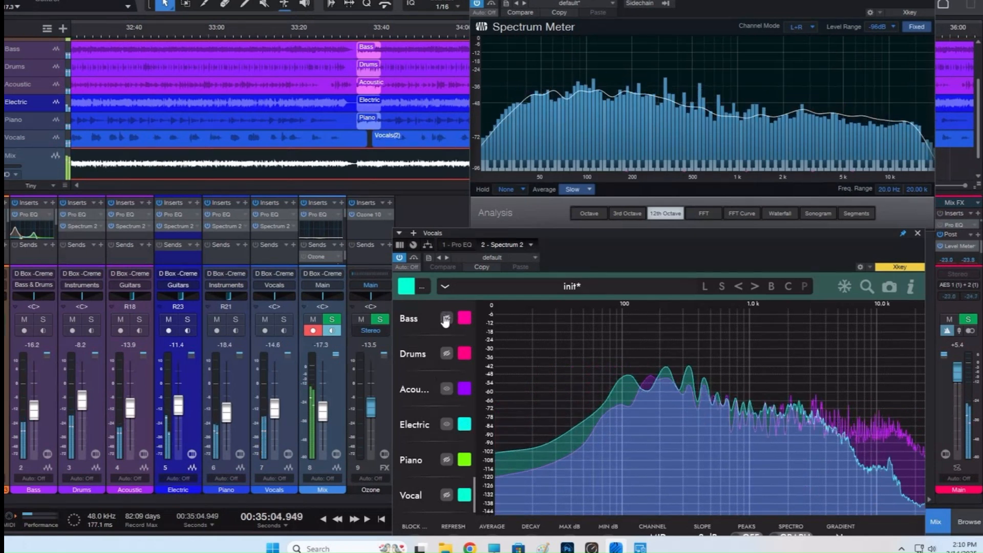
click(446, 319)
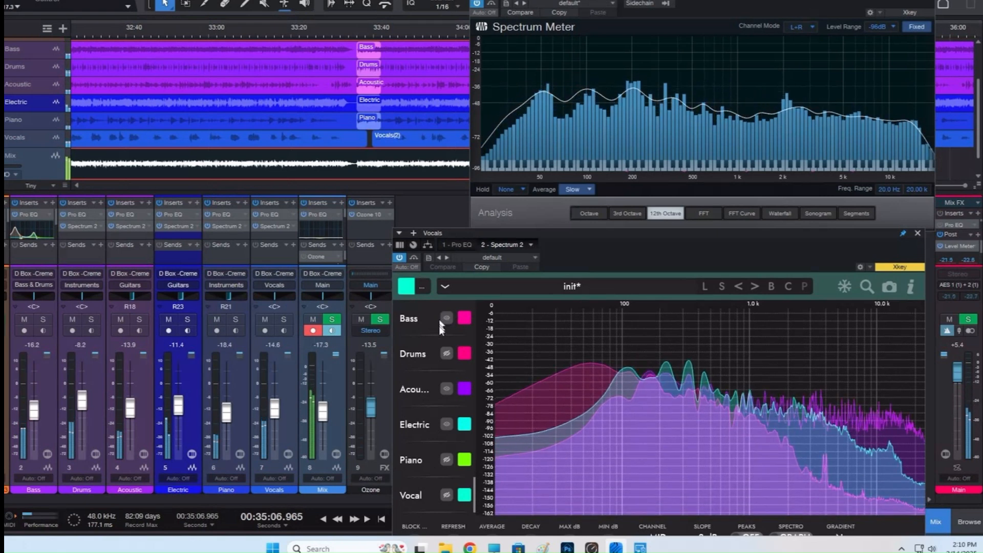
click(445, 425)
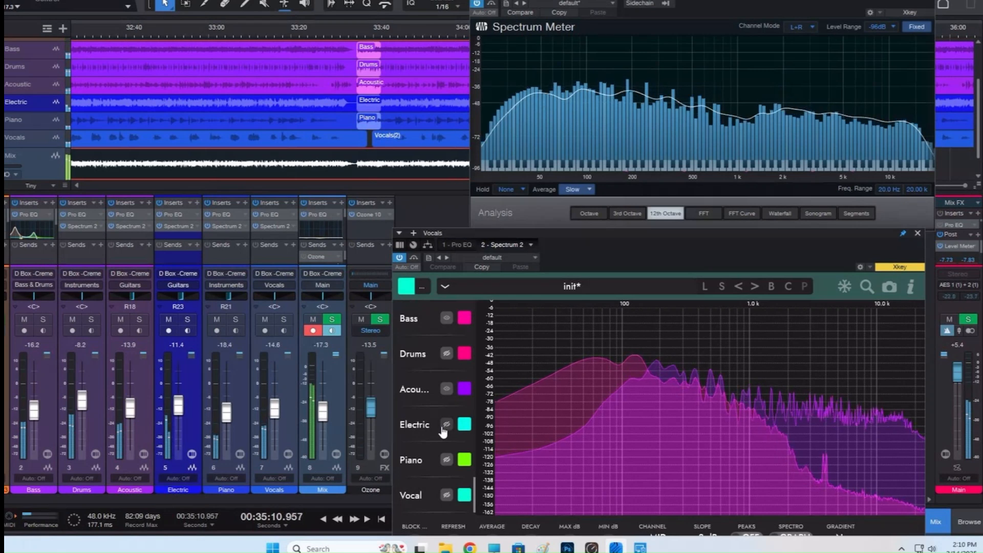
click(443, 430)
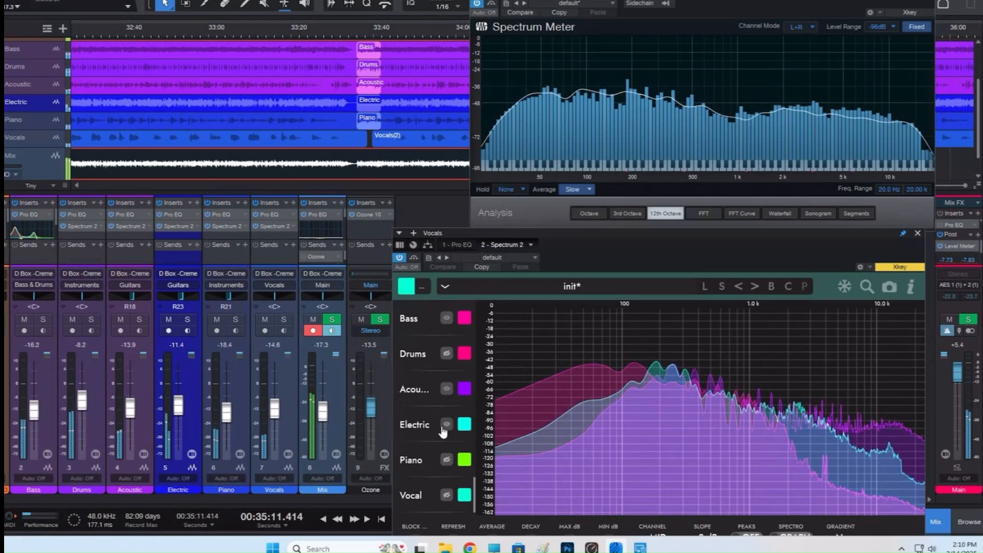
click(446, 390)
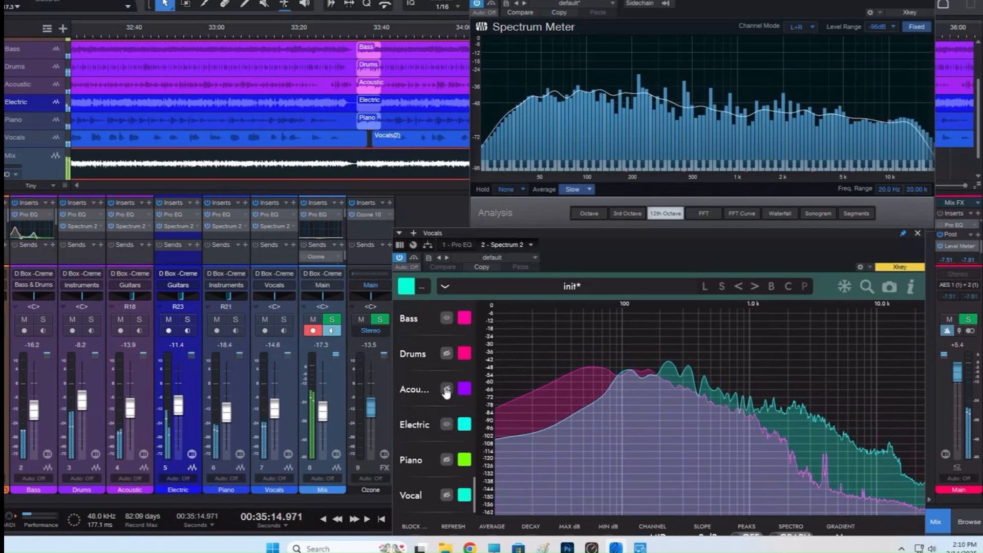
click(446, 390)
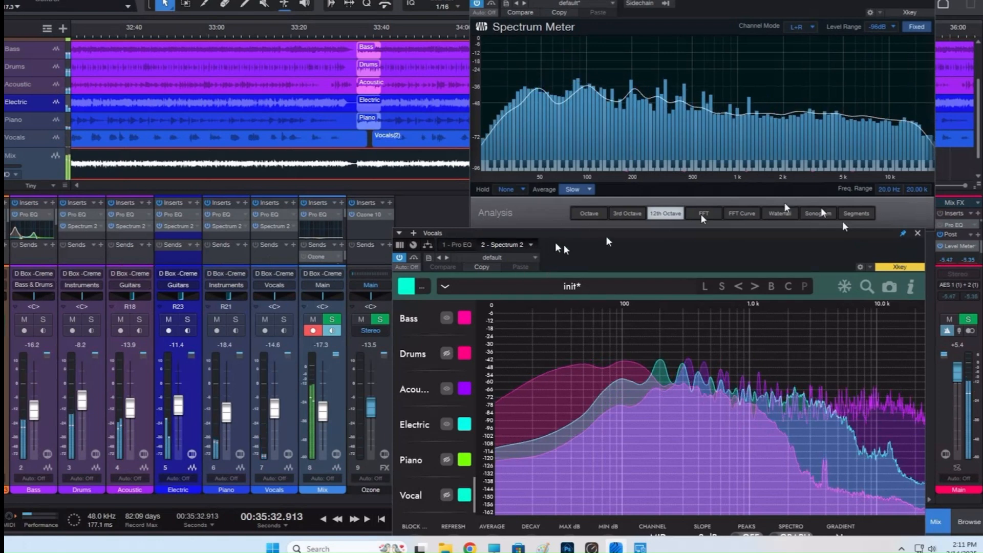
Move the Spectrum 2 window away from the mixer to uncover the Ozone channel's inserts.
drag(729, 236, 268, 20)
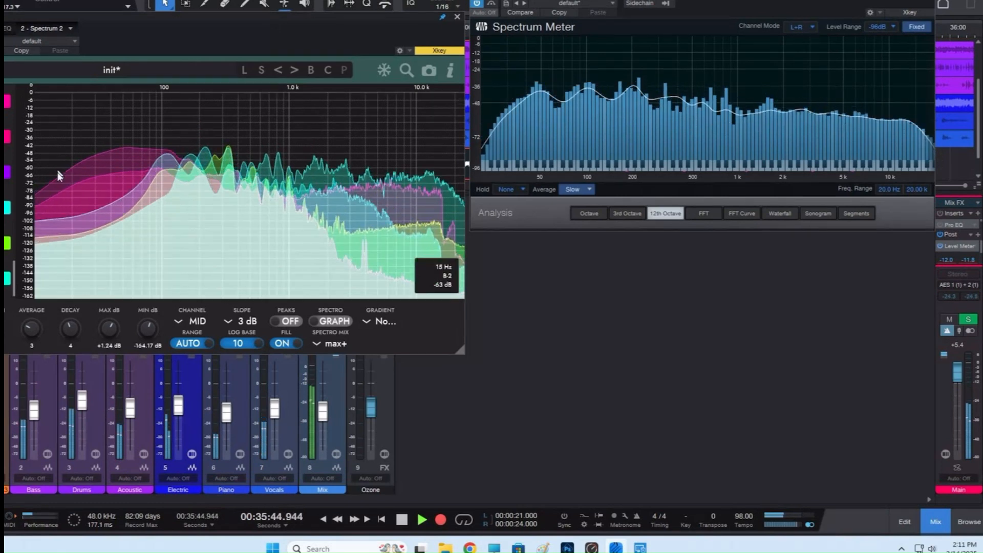
drag(323, 21, 304, 1)
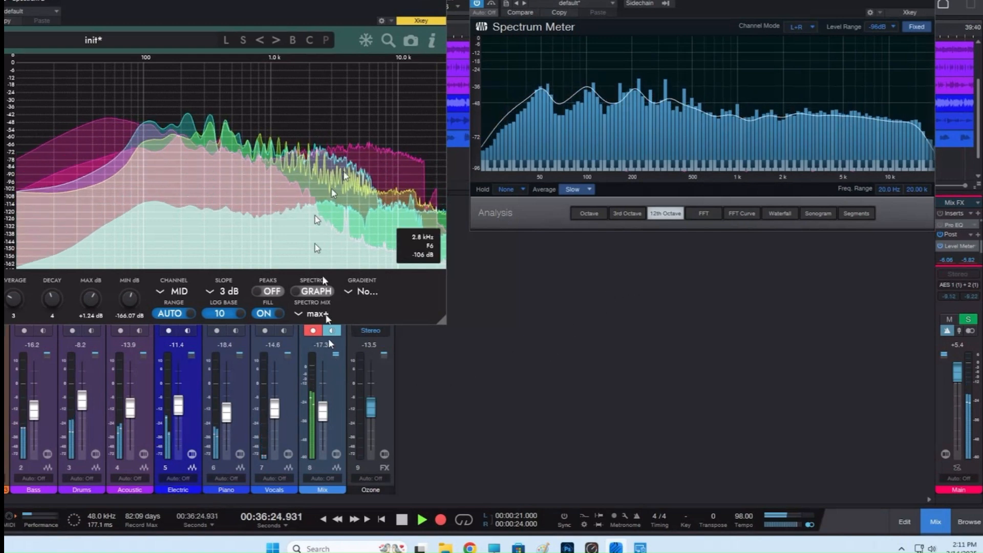
drag(322, 9, 176, 11)
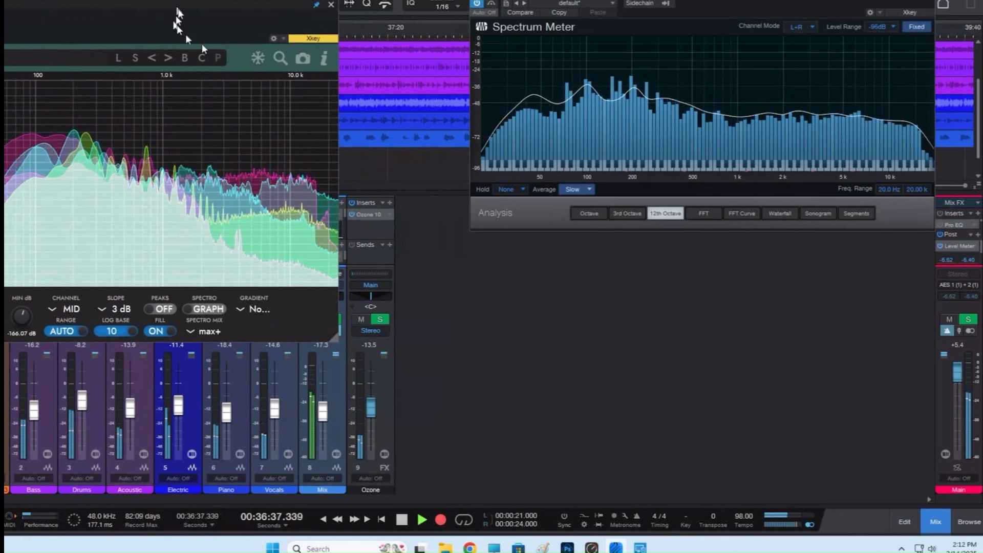
Open Ozone 10 from the Ozone channel and arrange its window so that Spectrum 2 and the Spectrum Meter stay in view.
click(367, 214)
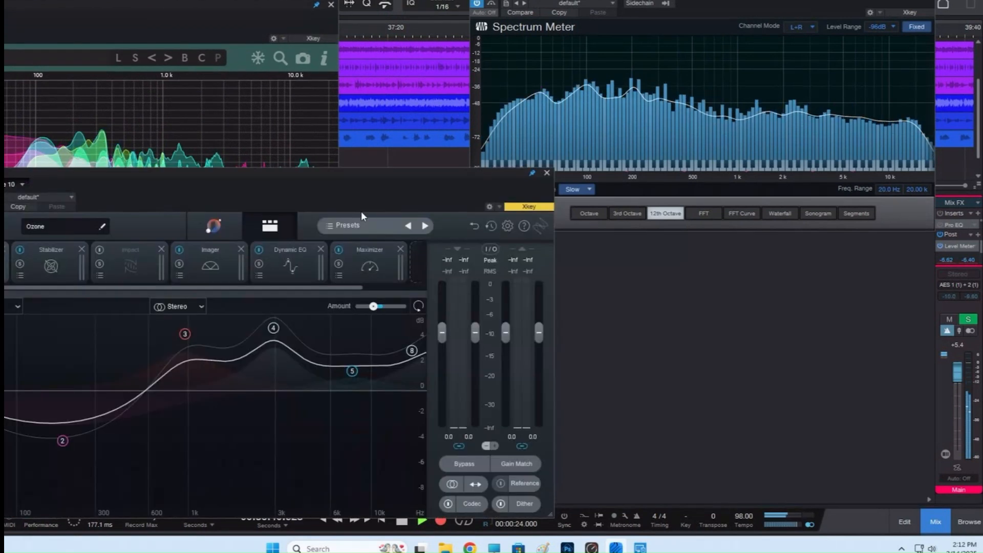
drag(328, 173, 653, 225)
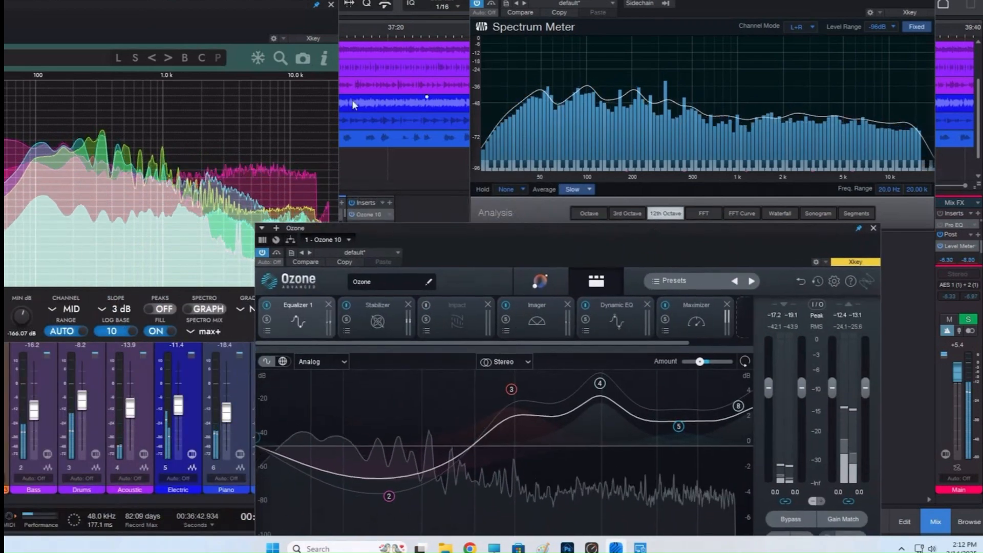
drag(201, 6, 244, 0)
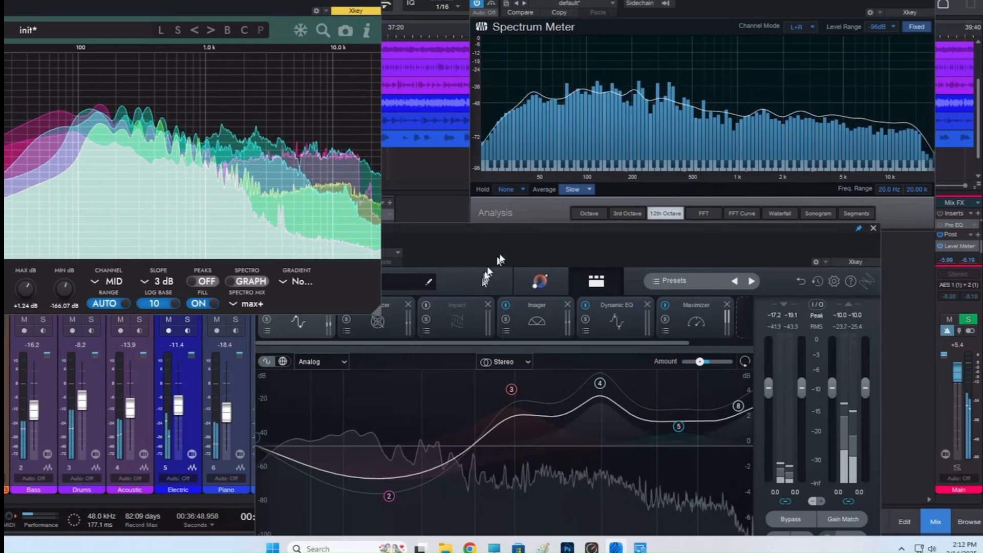
drag(507, 230, 546, 208)
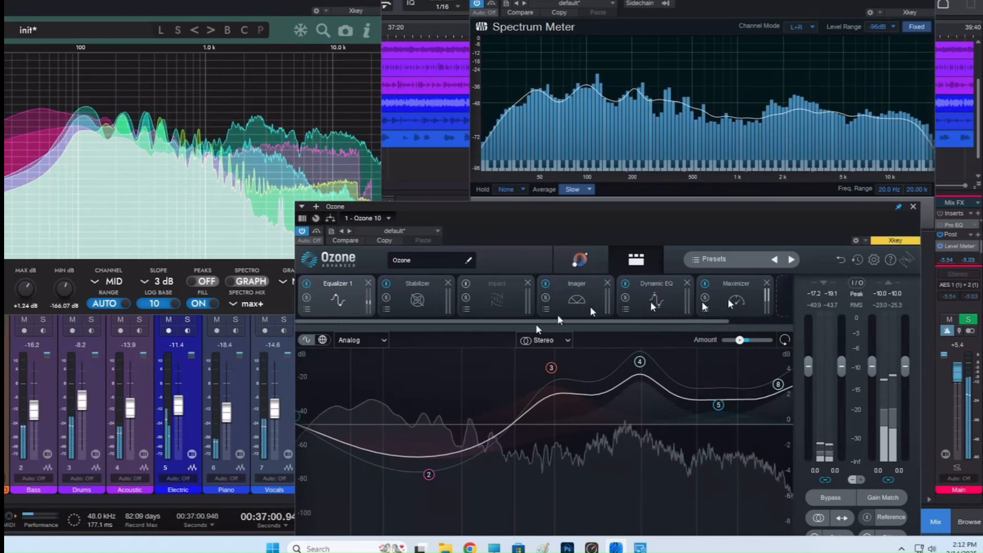
Bypass Ozone's Equalizer 1 module and open the assistant view with Tone Match.
click(306, 283)
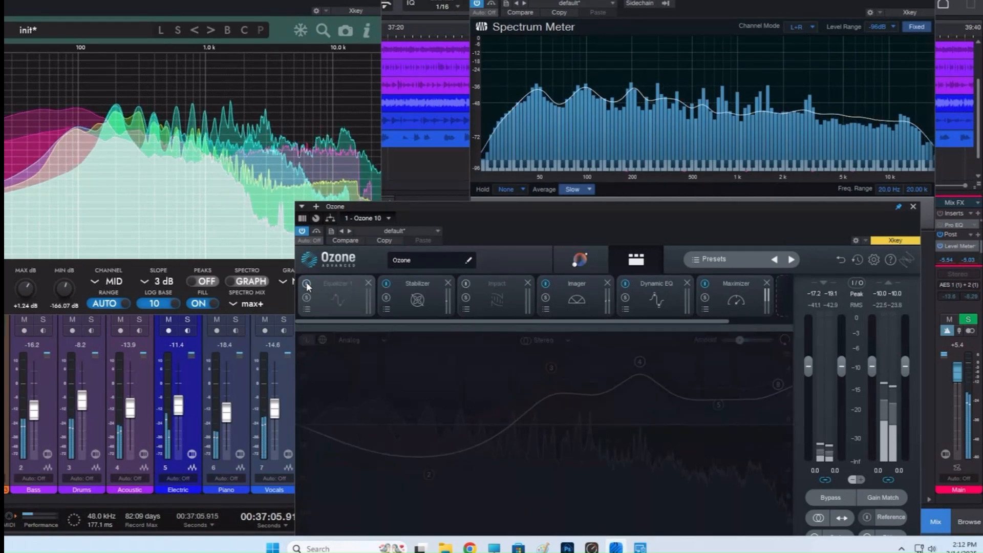
click(581, 259)
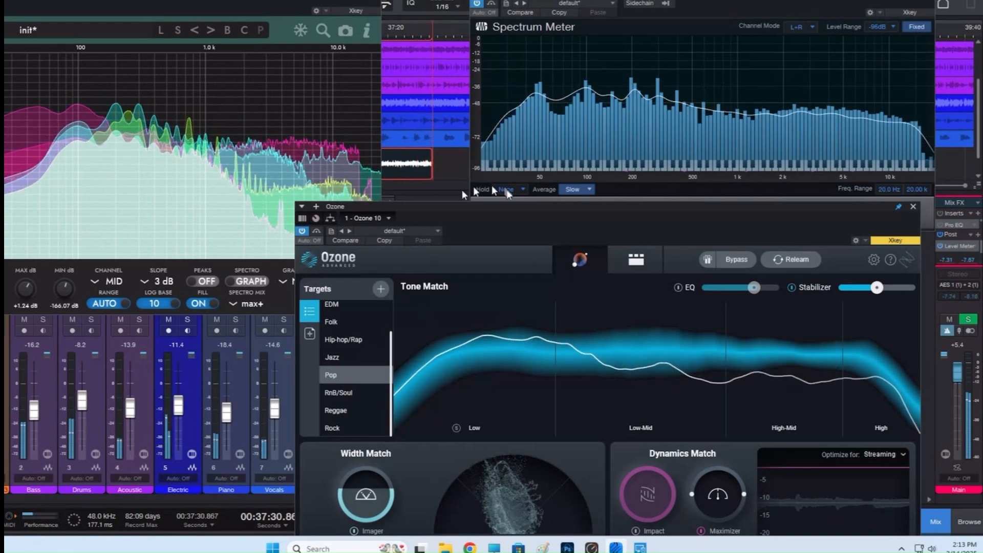
Move the Ozone window clear of the Ozone channel's fader, and reposition it to compare Tone Match with the Spectrum Meter.
drag(510, 208, 487, 444)
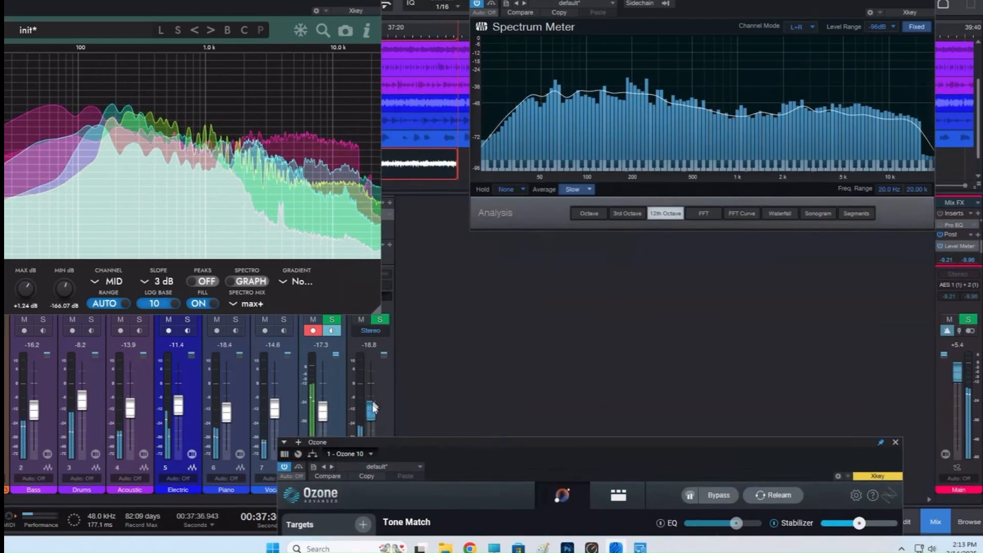
drag(510, 442, 486, 159)
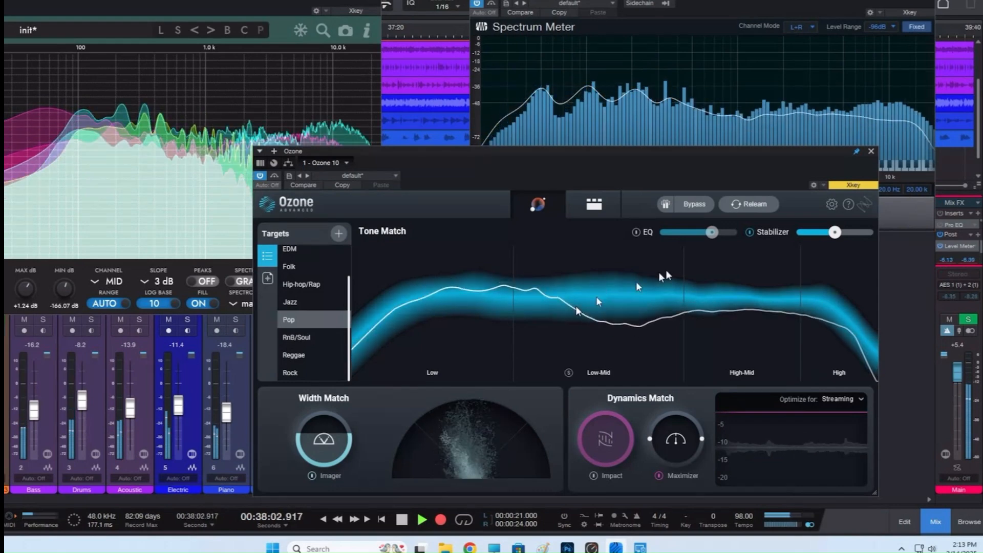
drag(640, 159, 724, 228)
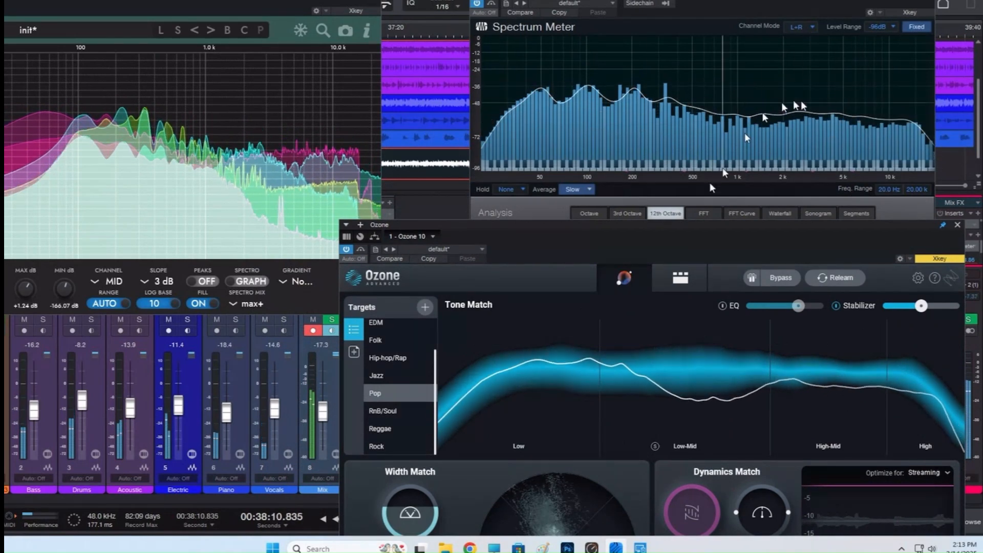
drag(619, 231, 465, 164)
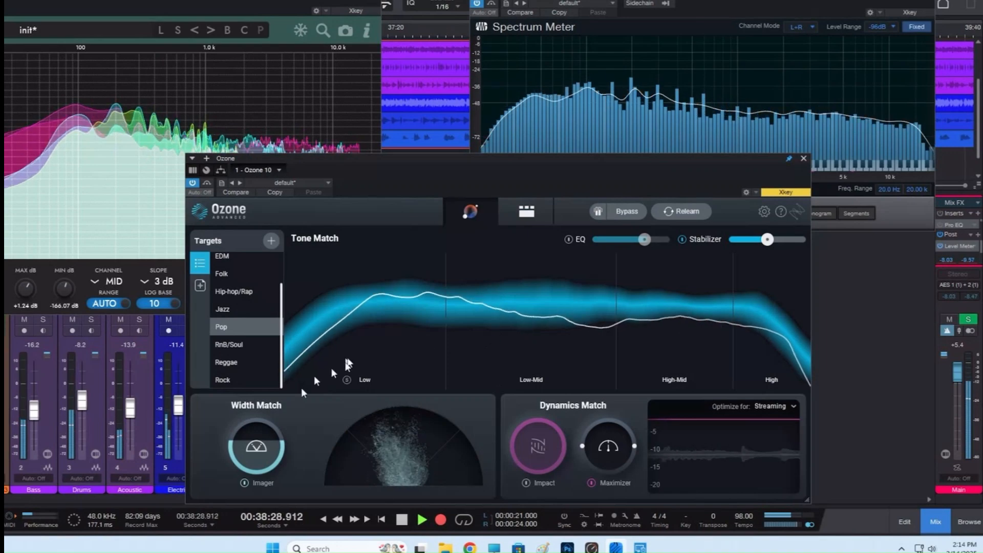
Compare the mix's tonal curve against the EDM, Folk, Jazz, Hip-hop/Rap and RnB/Soul targets, and return to the Pop target.
click(223, 261)
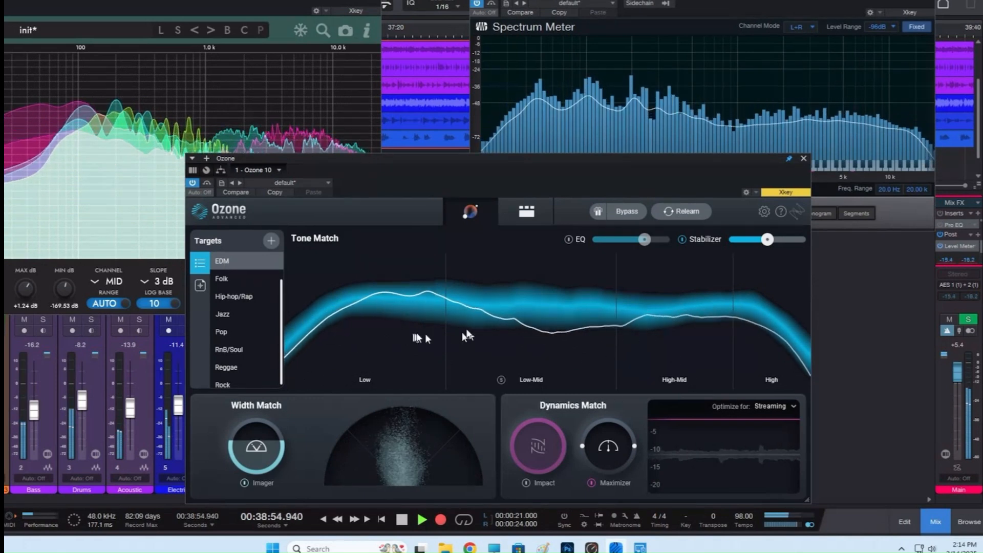
scroll(220, 282, down, 1)
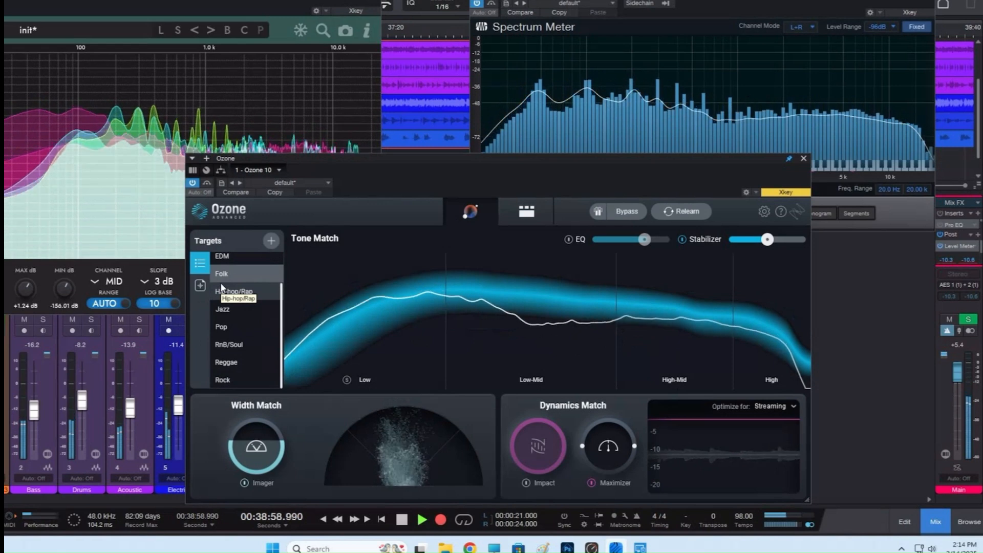
click(569, 240)
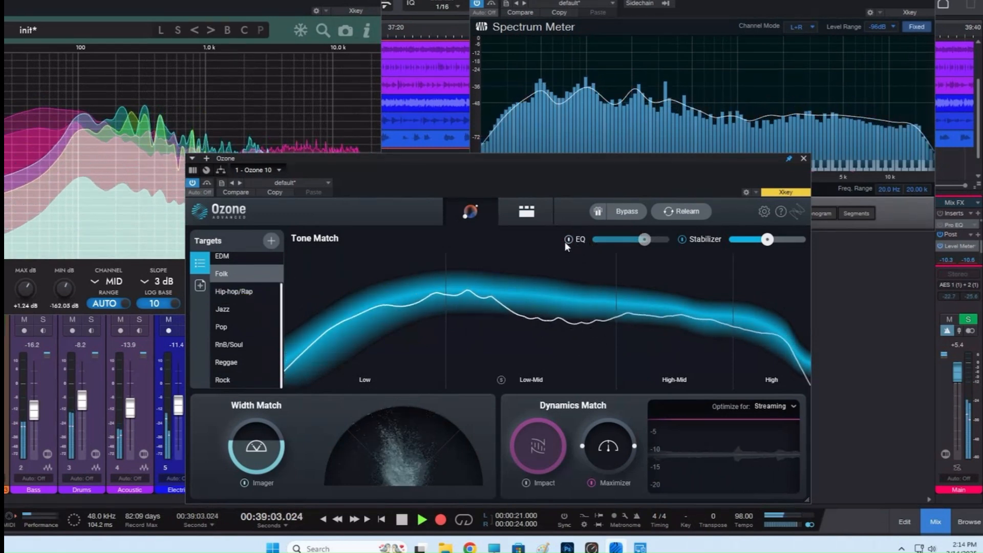
click(236, 309)
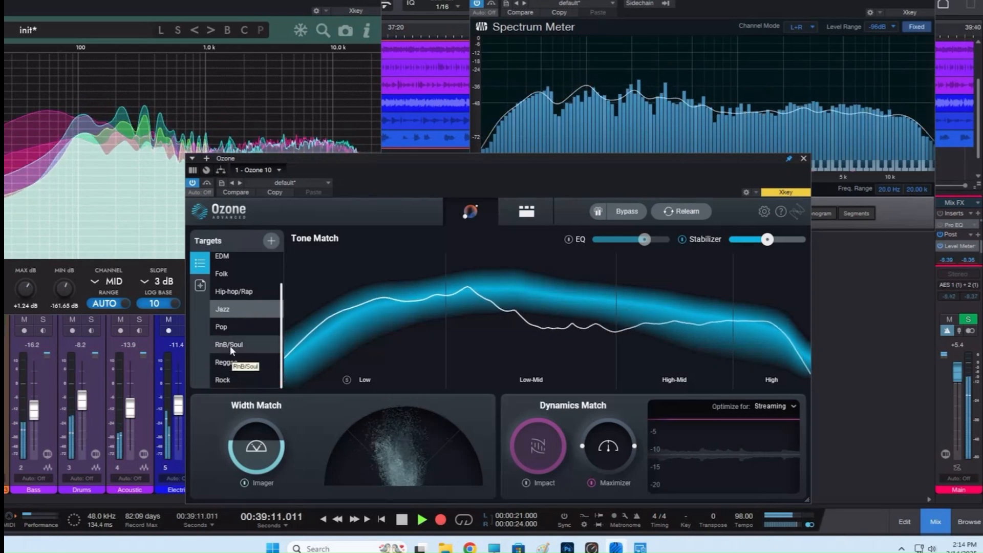
click(234, 294)
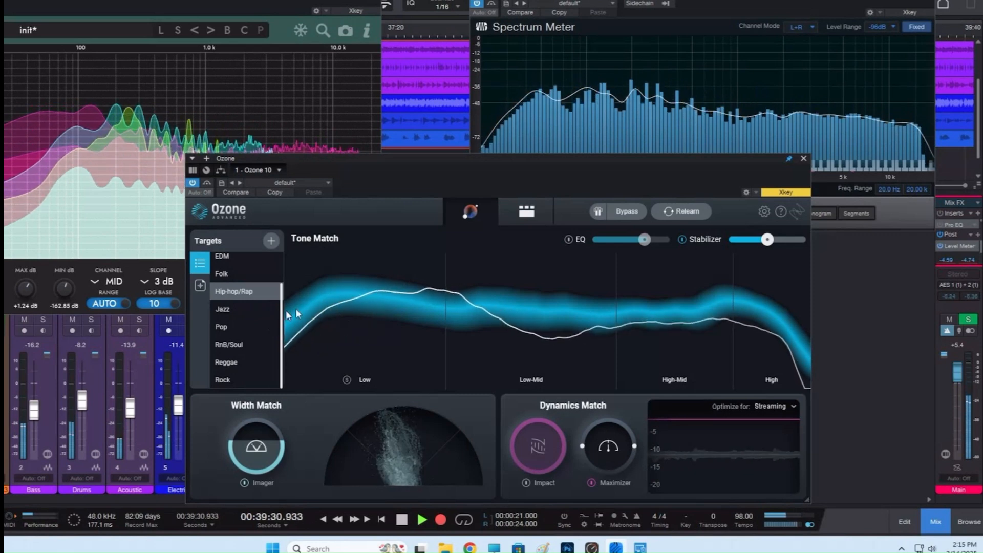
click(236, 345)
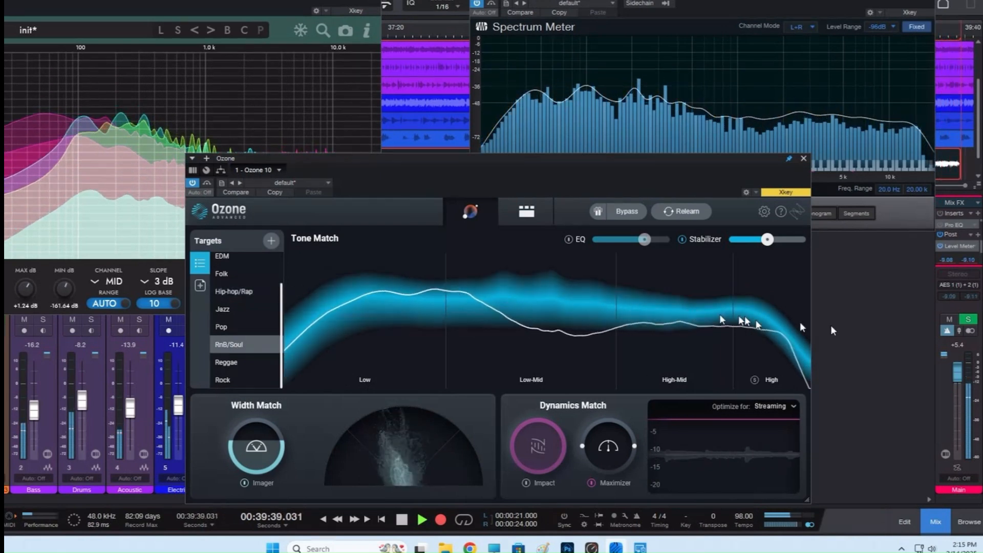
click(226, 333)
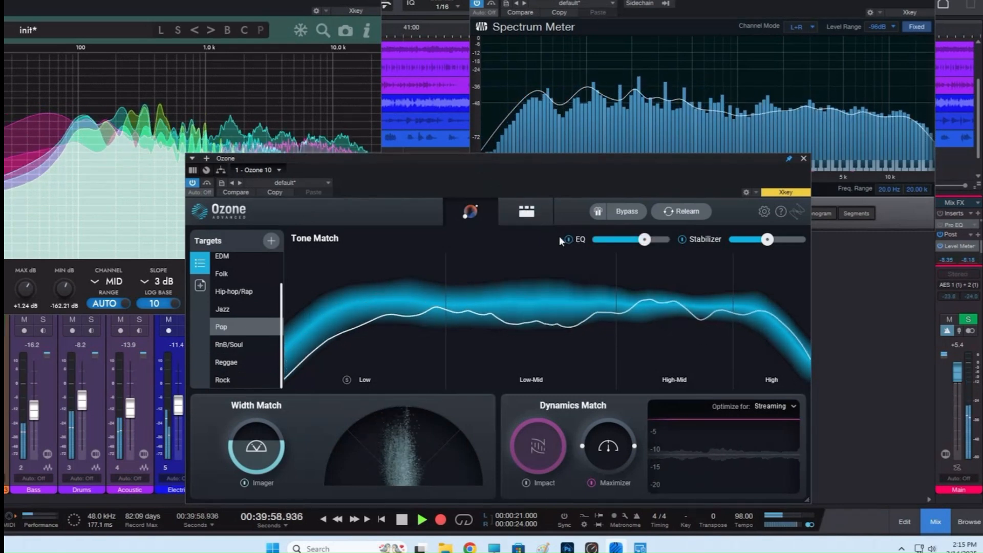
Raise the Tone Match EQ amount, compare the mix with EQ off and on, and move Ozone below the Spectrum Meter.
drag(645, 240, 658, 243)
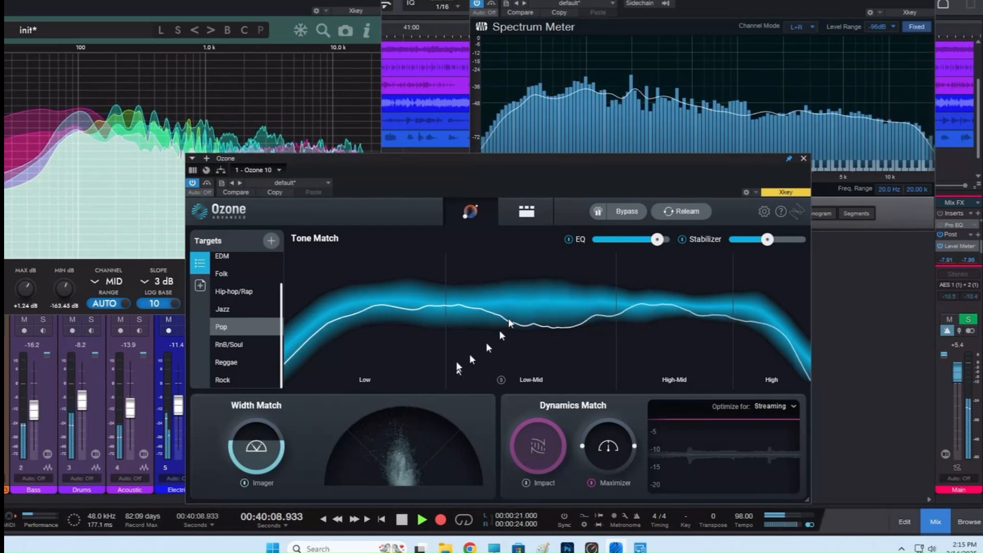
click(569, 239)
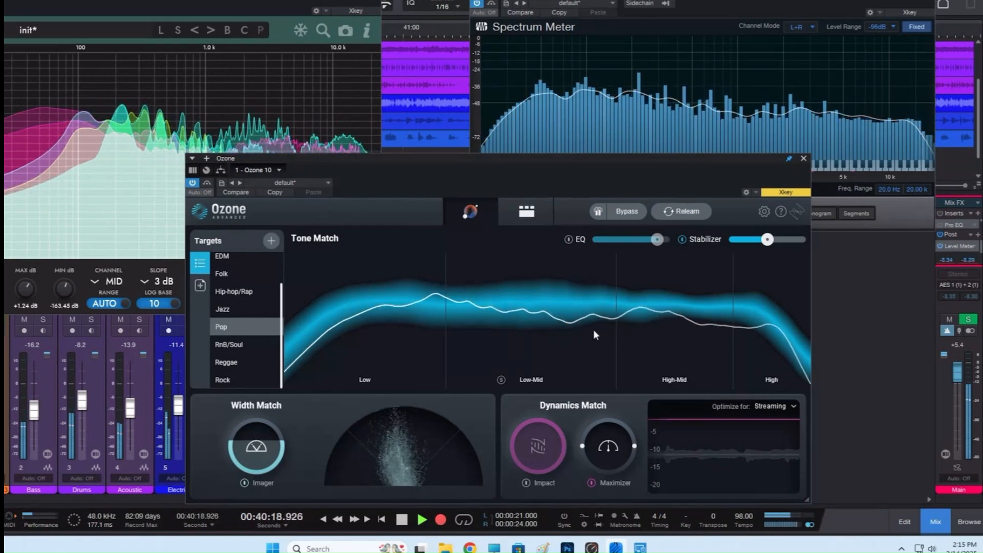
click(567, 239)
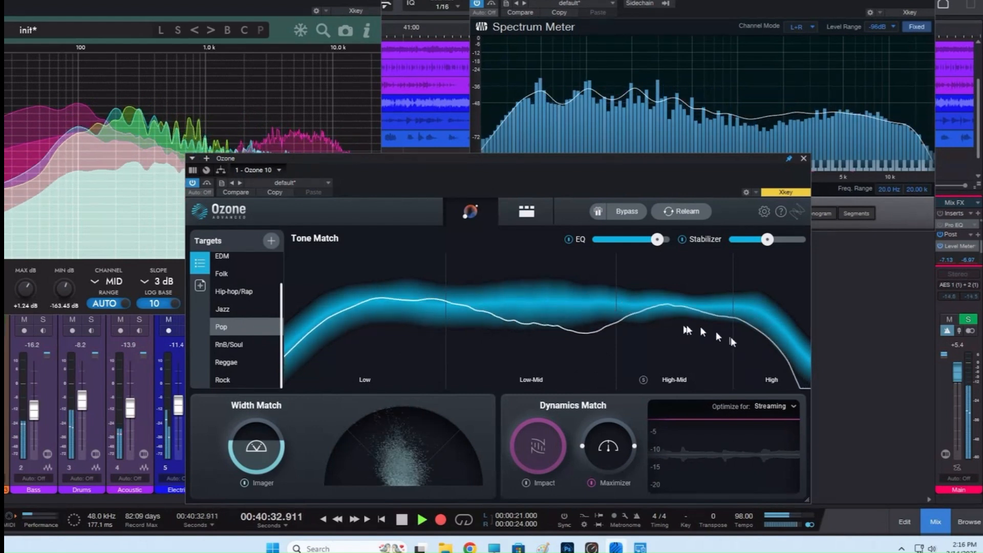
drag(502, 179, 644, 207)
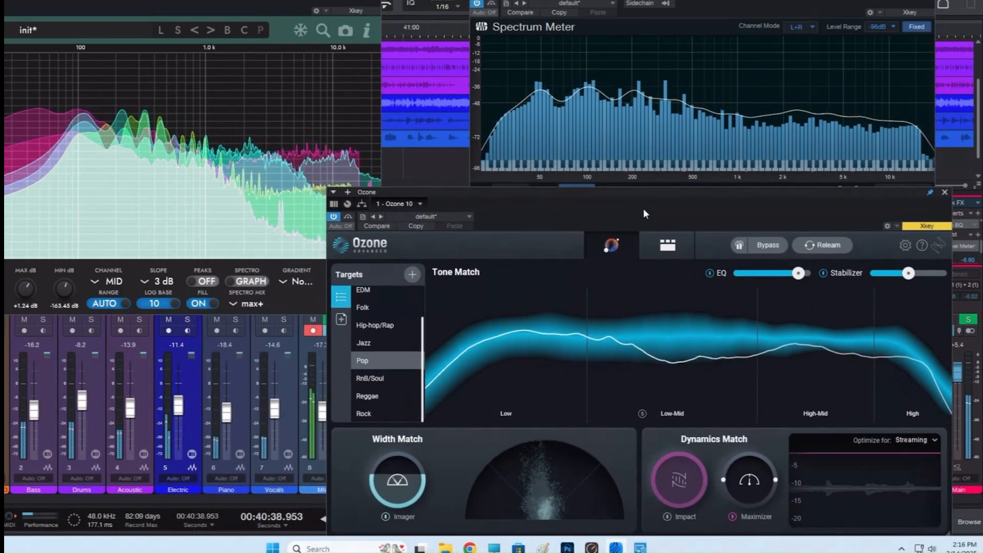